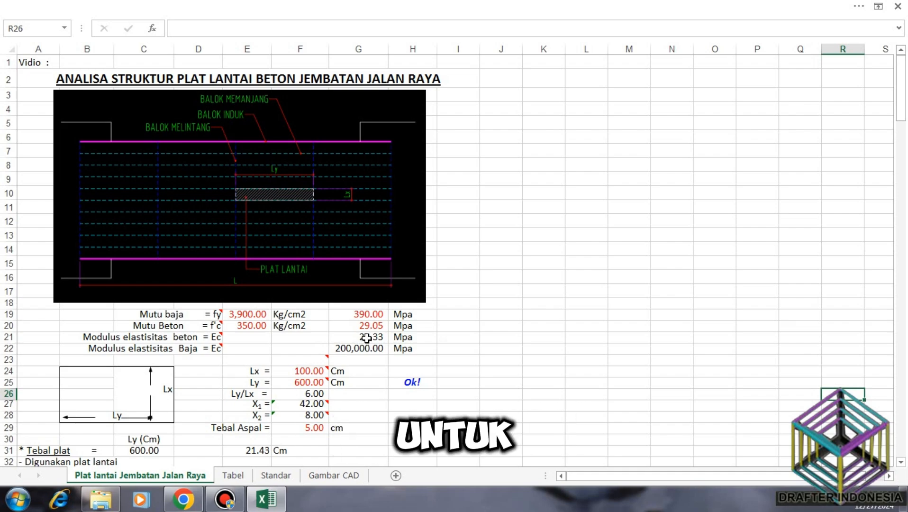
# Step: Examine the concrete elastic modulus formula, the steel grade fy in Kg/cm2 and its conversion to Mpa
pyautogui.click(381, 337)
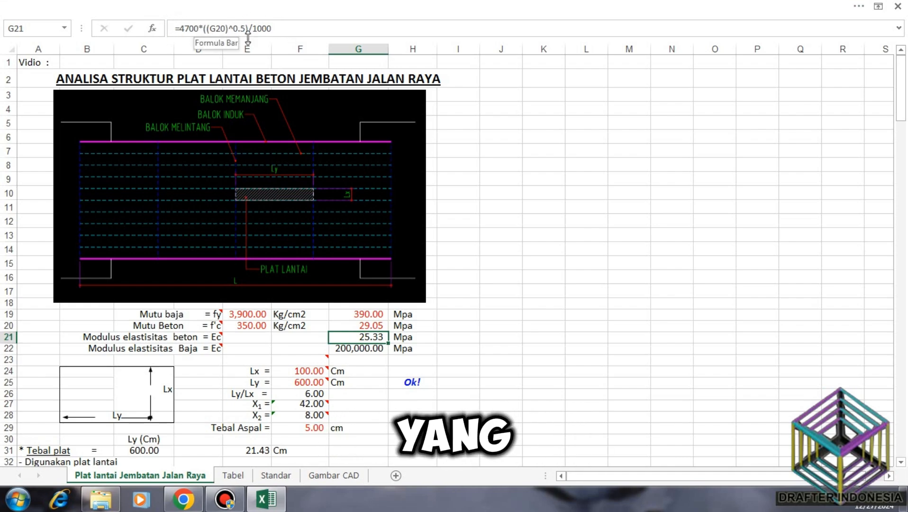
pyautogui.click(542, 314)
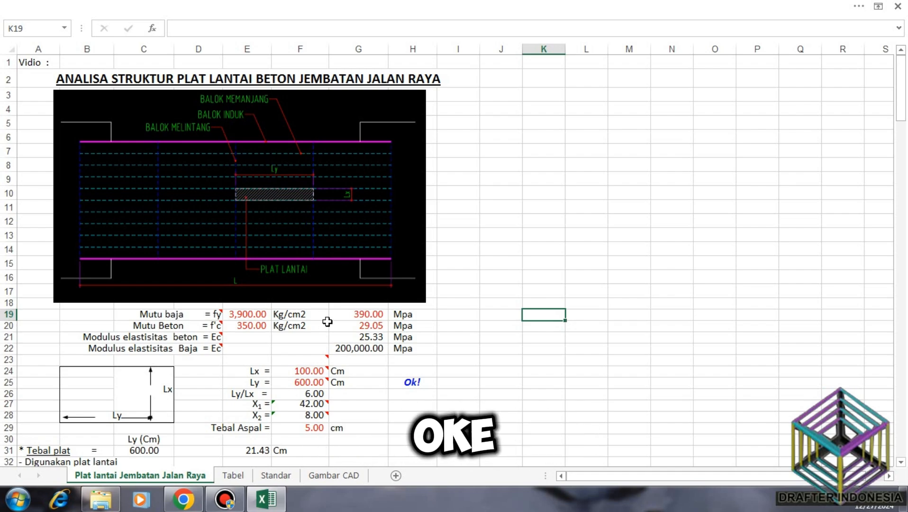
pyautogui.click(249, 315)
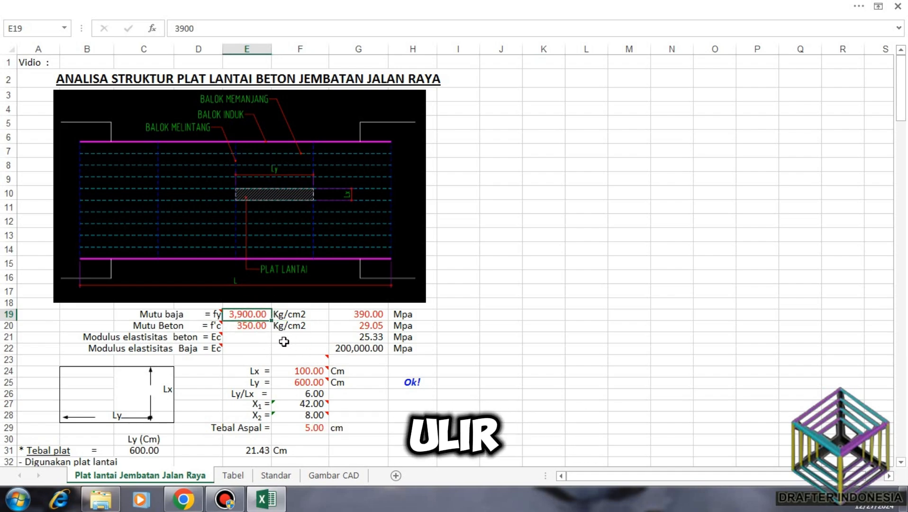
pyautogui.click(372, 315)
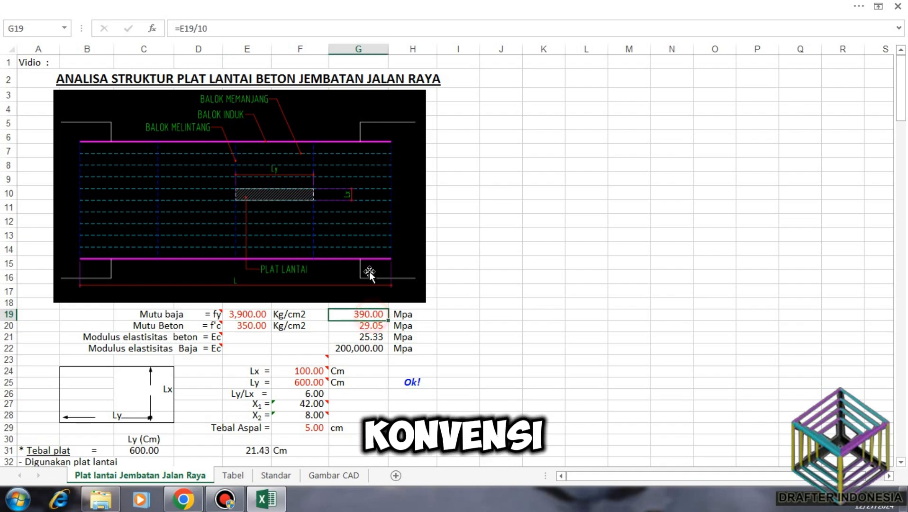
# Step: Set the concrete grade f'c to 300 Kg/cm2 and check its Mpa conversion and both elastic modulus formulas
pyautogui.click(260, 326)
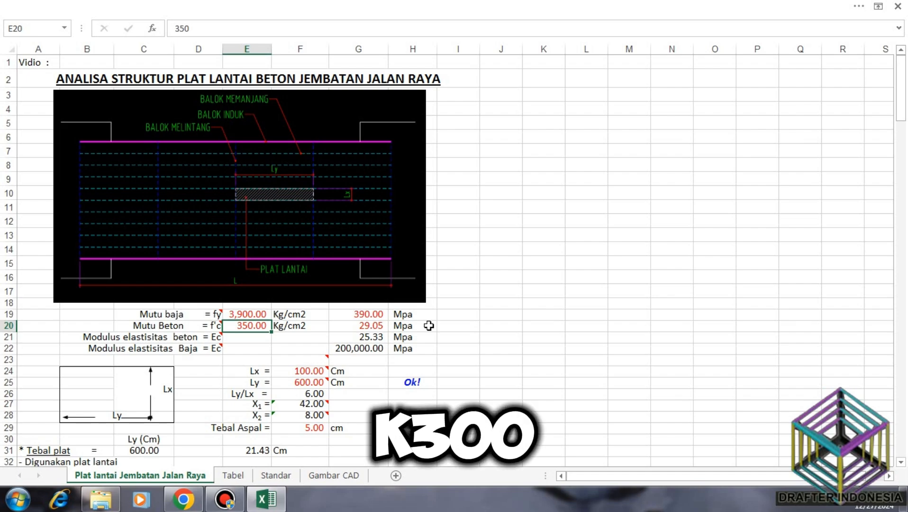
pyautogui.write('300')
pyautogui.press('Return')
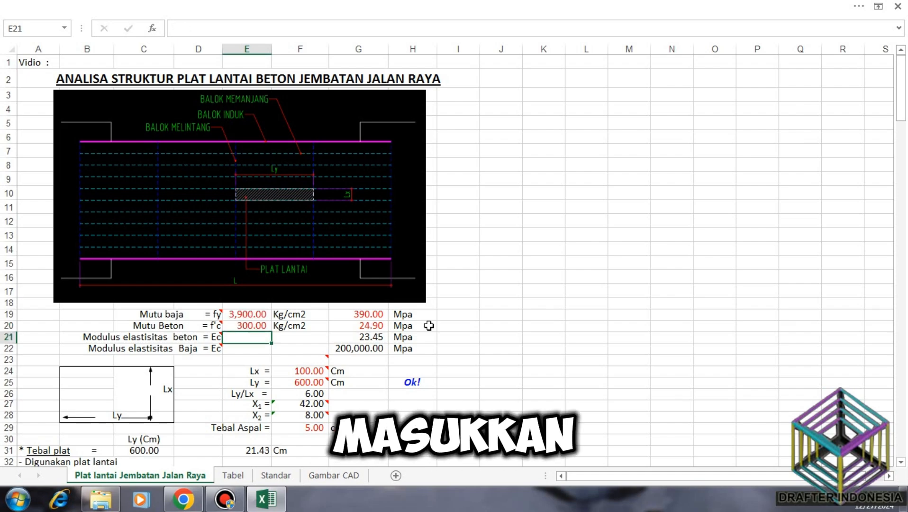
pyautogui.click(379, 326)
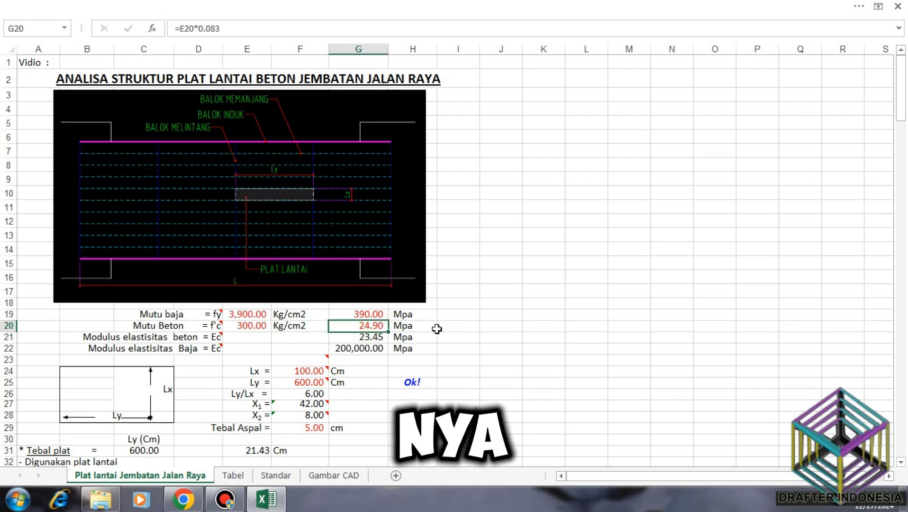
pyautogui.click(374, 337)
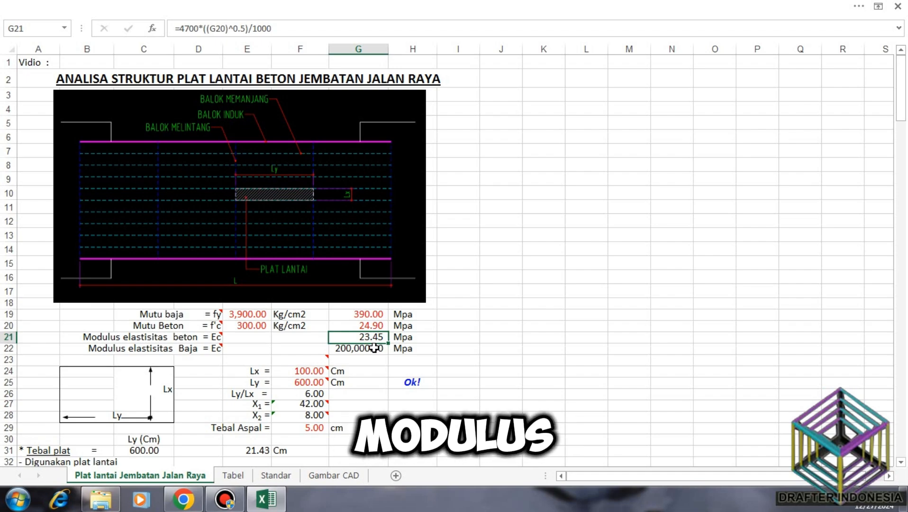
pyautogui.click(374, 348)
pyautogui.scroll(-1, 466, 329)
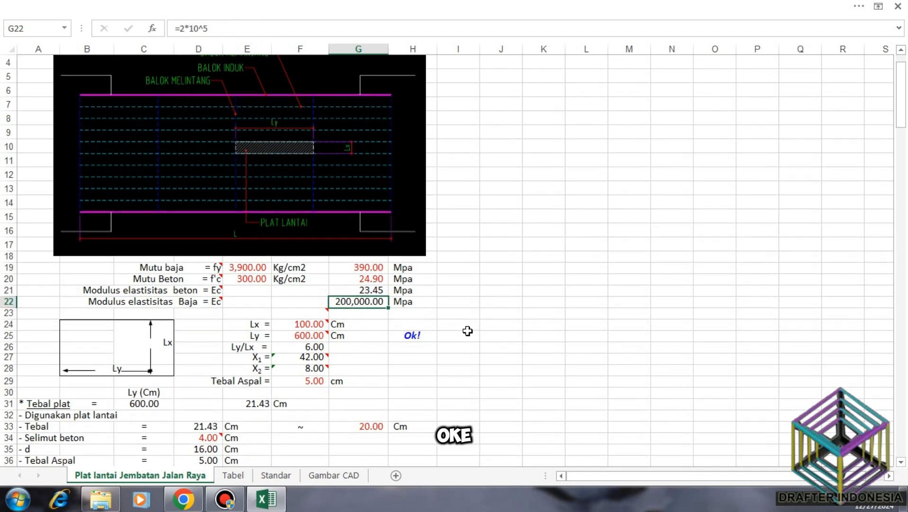
# Step: Set the slab panel dimensions to Lx 75 cm and Ly 500 cm
pyautogui.click(306, 324)
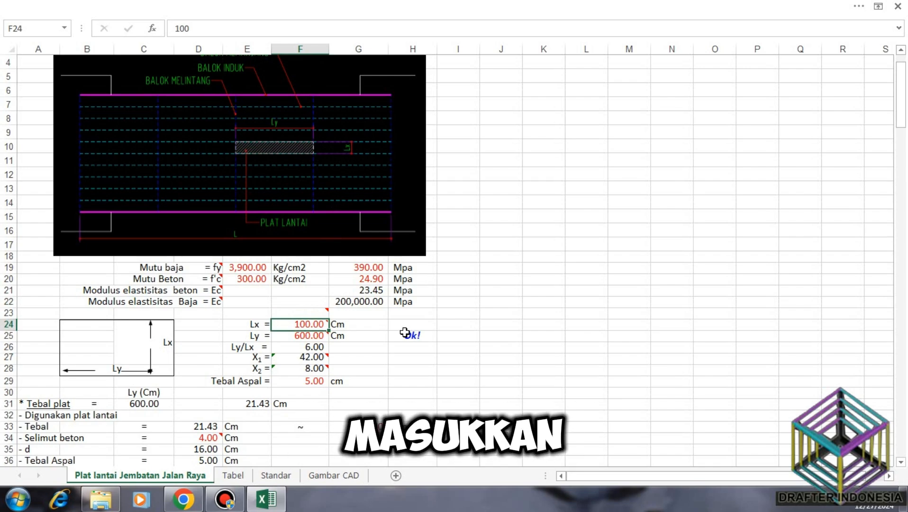
pyautogui.write('75')
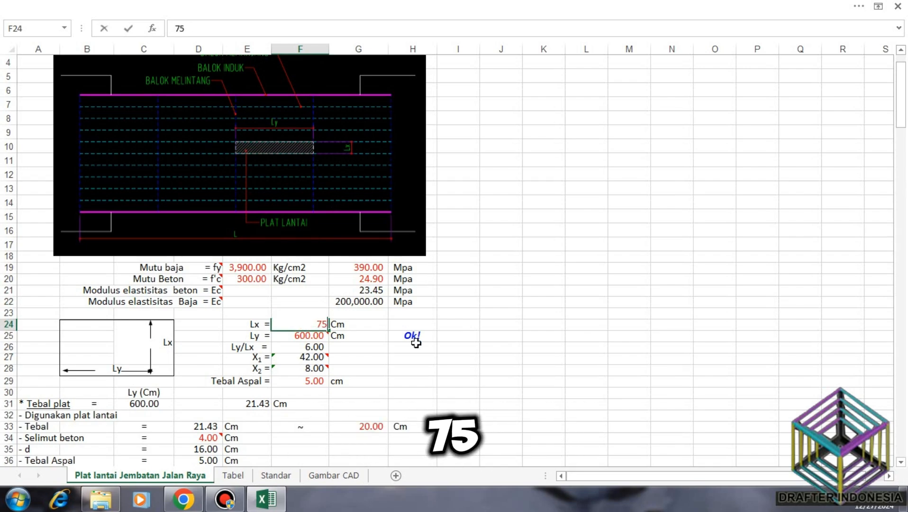
pyautogui.press('Return')
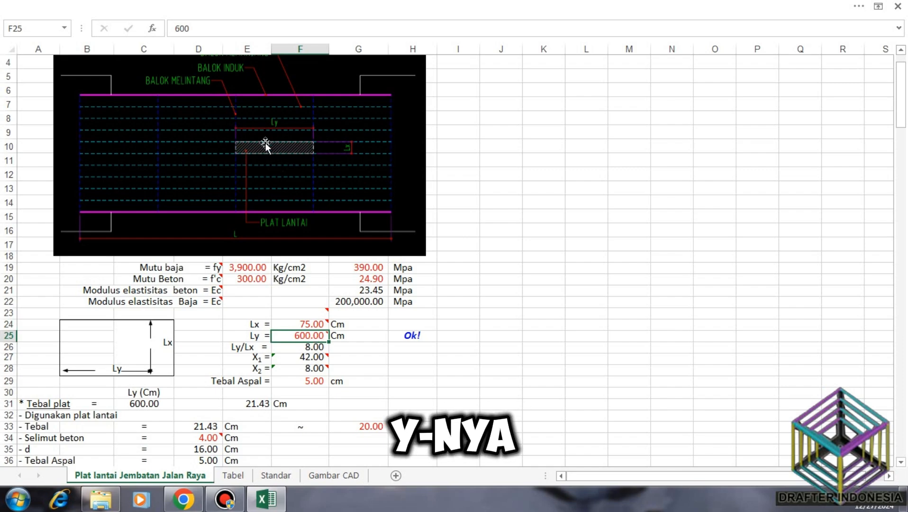
pyautogui.write('500')
pyautogui.press('Return')
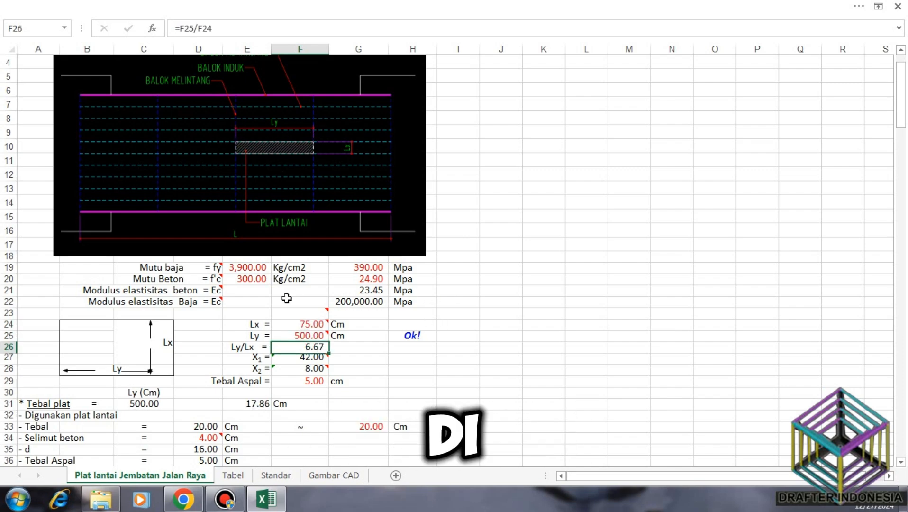
# Step: Examine the lookup formulas for coefficients X1 and X2 and their source table on the Tabel sheet
pyautogui.click(310, 359)
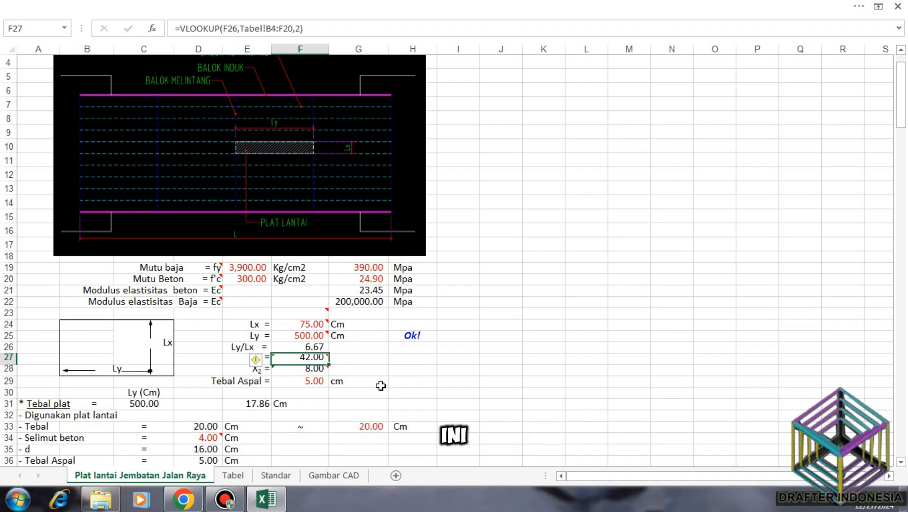
pyautogui.click(316, 369)
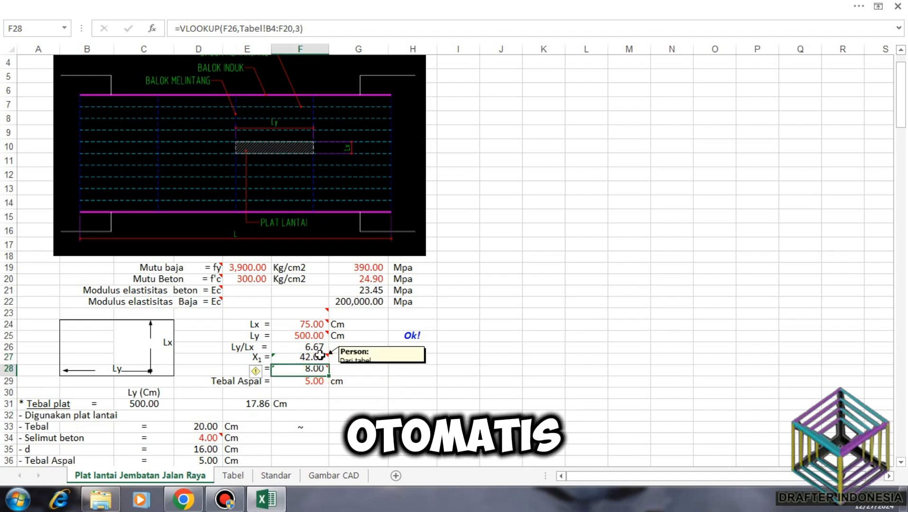
pyautogui.click(318, 357)
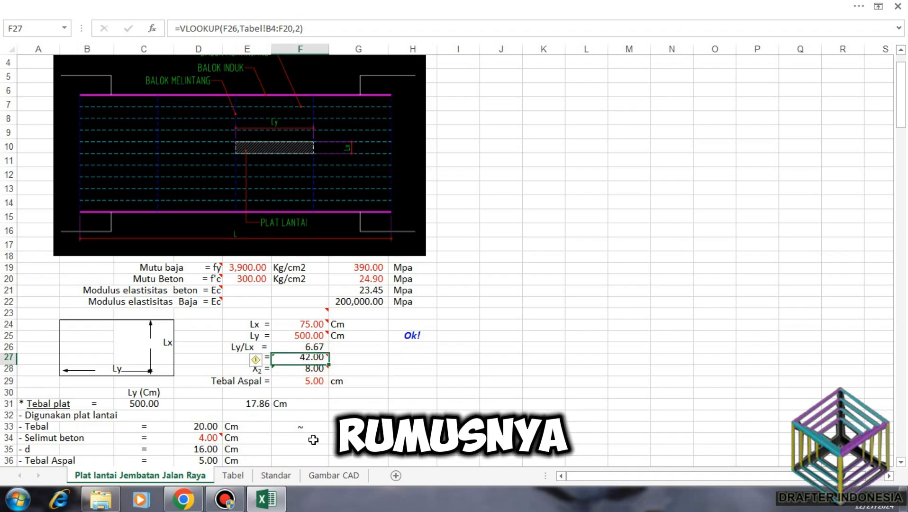
pyautogui.click(233, 475)
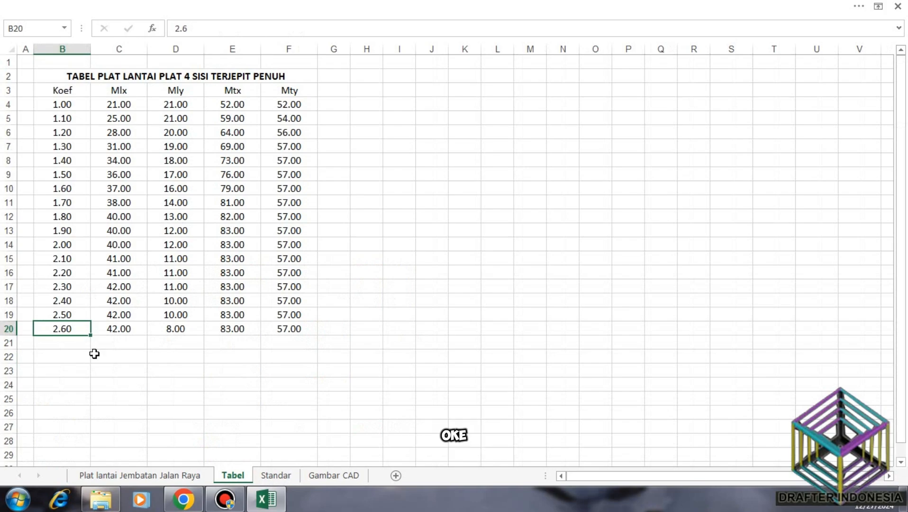
pyautogui.click(197, 476)
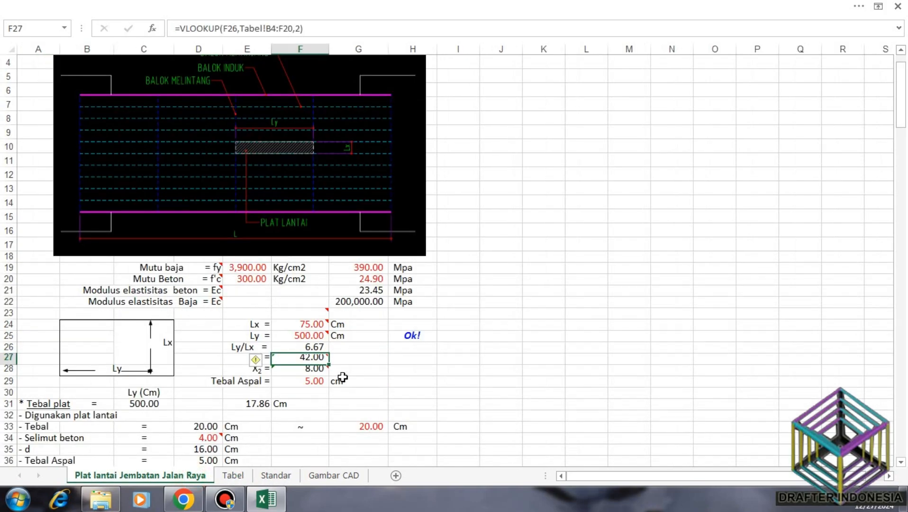
pyautogui.click(317, 370)
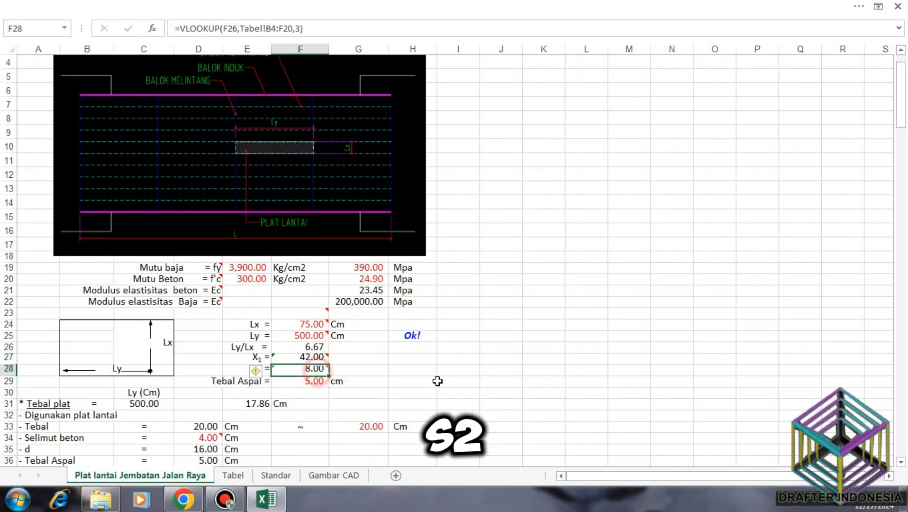
# Step: Set the asphalt thickness (Tebal Aspal) to 10 cm
pyautogui.click(313, 383)
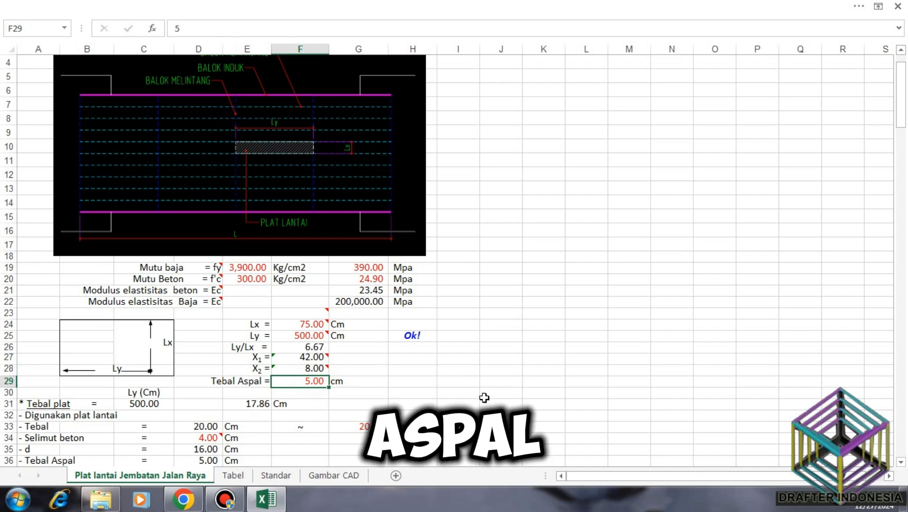
pyautogui.scroll(-2, 451, 392)
pyautogui.write('10')
pyautogui.press('Return')
pyautogui.press('Return')
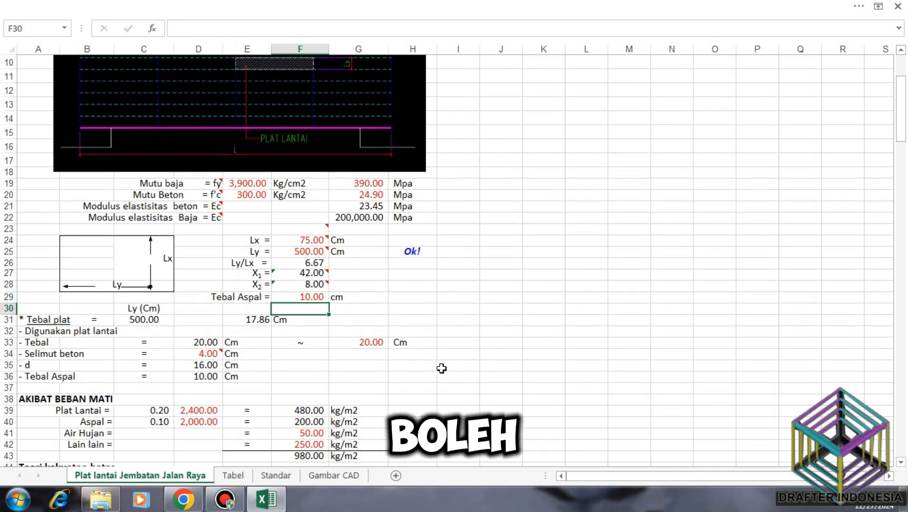
# Step: Change the asphalt thickness (Tebal Aspal) to 5 cm
pyautogui.press('Up')
pyautogui.write('5')
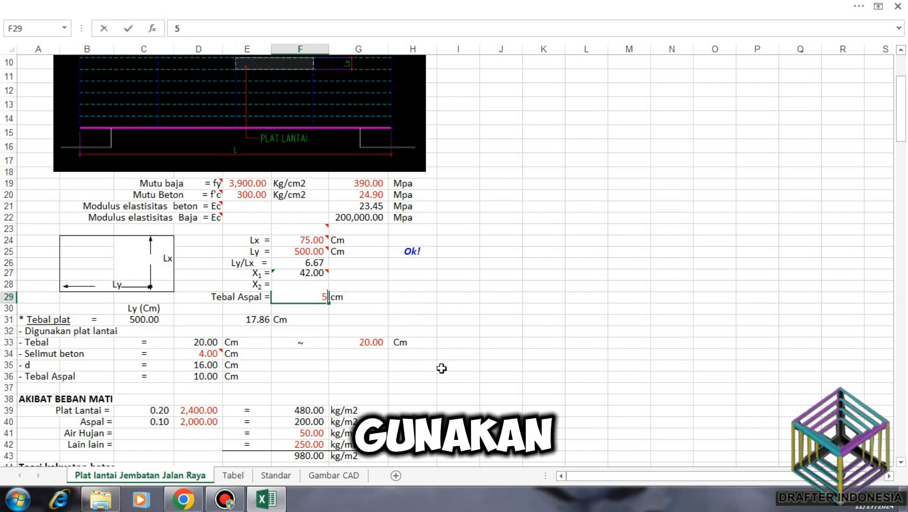
pyautogui.press('Return')
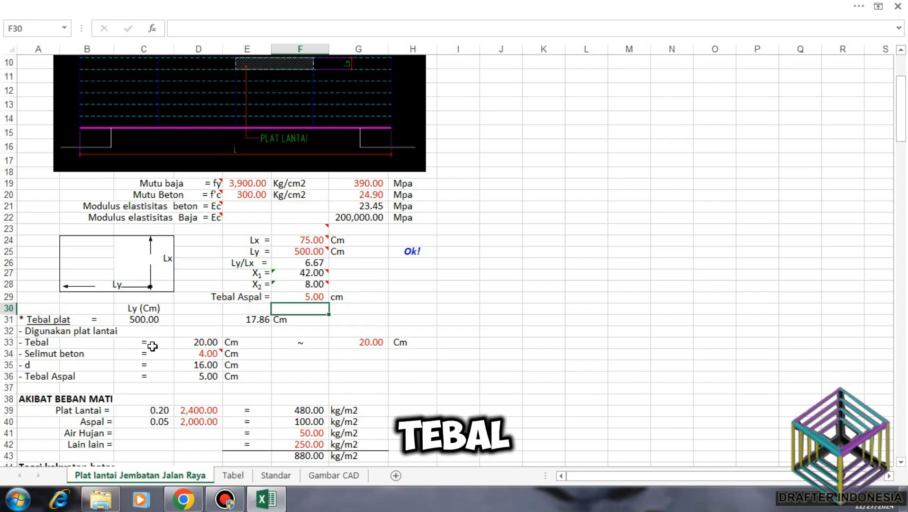
# Step: Examine the slab thickness calculation: the Ly reference, the division formula, the minimum-thickness condition and the rounded thickness
pyautogui.click(141, 320)
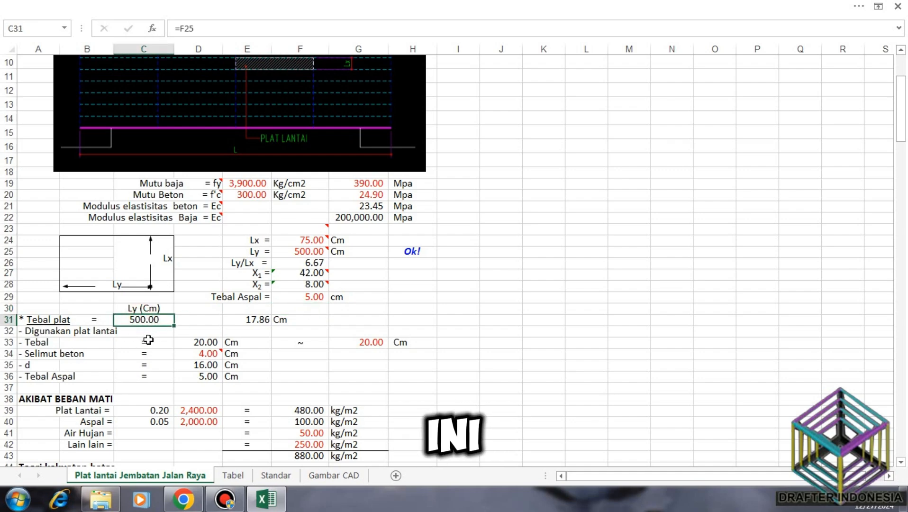
pyautogui.click(256, 320)
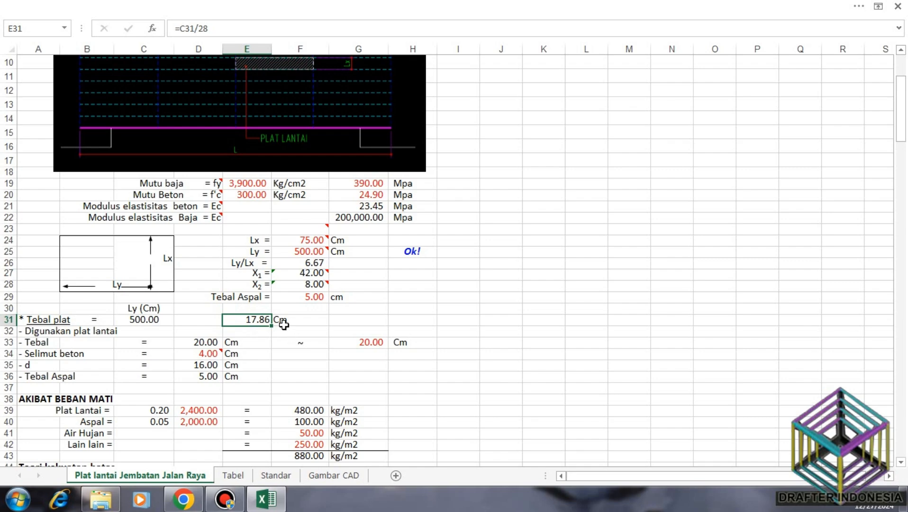
pyautogui.click(211, 342)
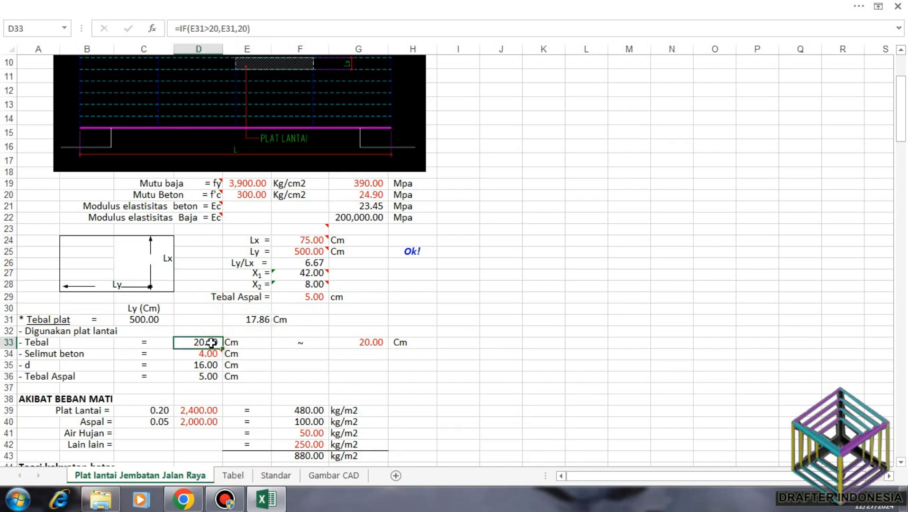
pyautogui.click(368, 341)
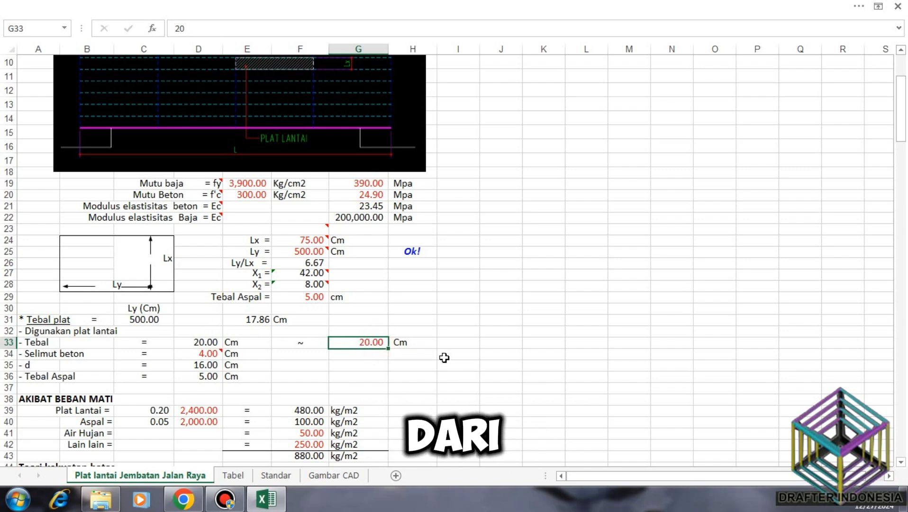
# Step: Set the concrete cover (Selimut beton) to 5 cm and check the asphalt thickness reference below it
pyautogui.click(209, 353)
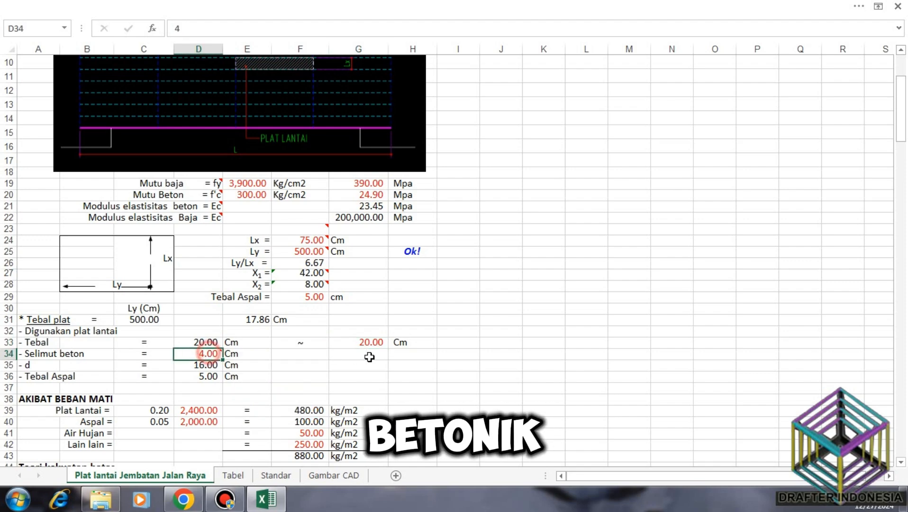
pyautogui.press('Return')
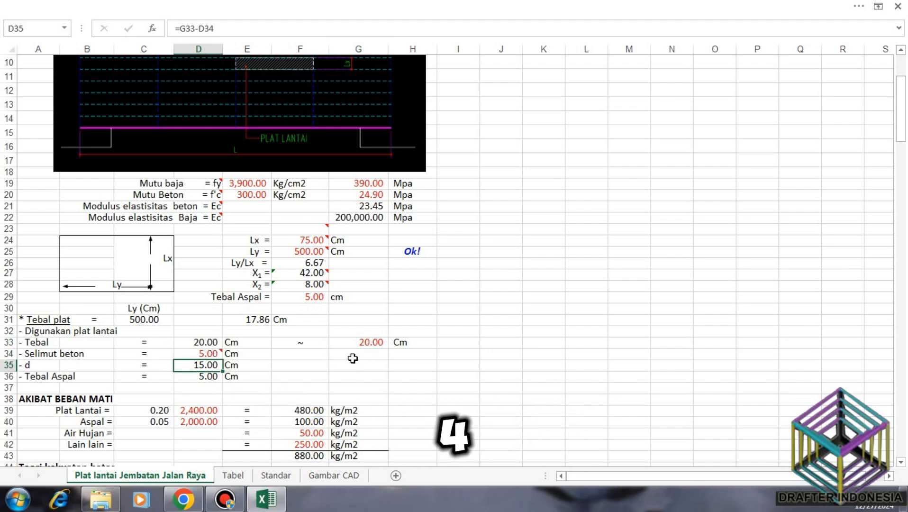
pyautogui.click(210, 378)
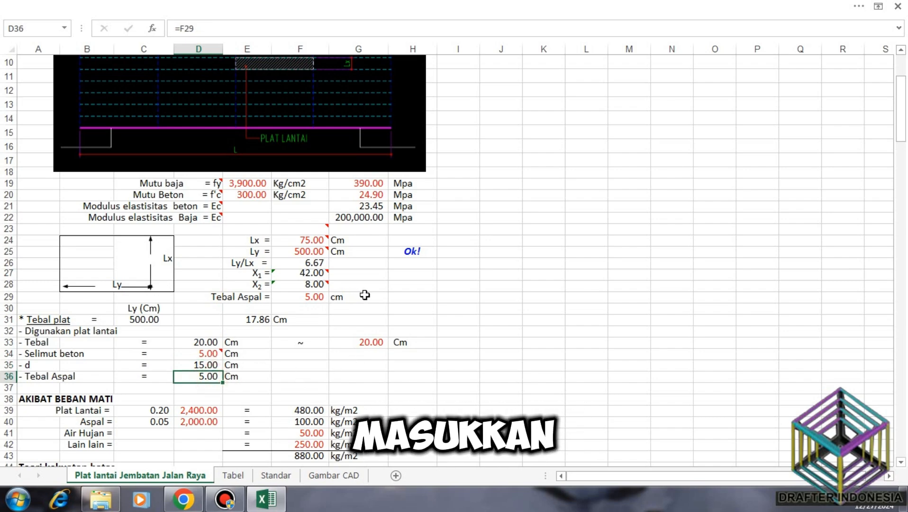
# Step: Examine the thickness, unit weight and load cells for the floor slab and asphalt under AKIBAT BEBAN MATI
pyautogui.scroll(-3, 365, 292)
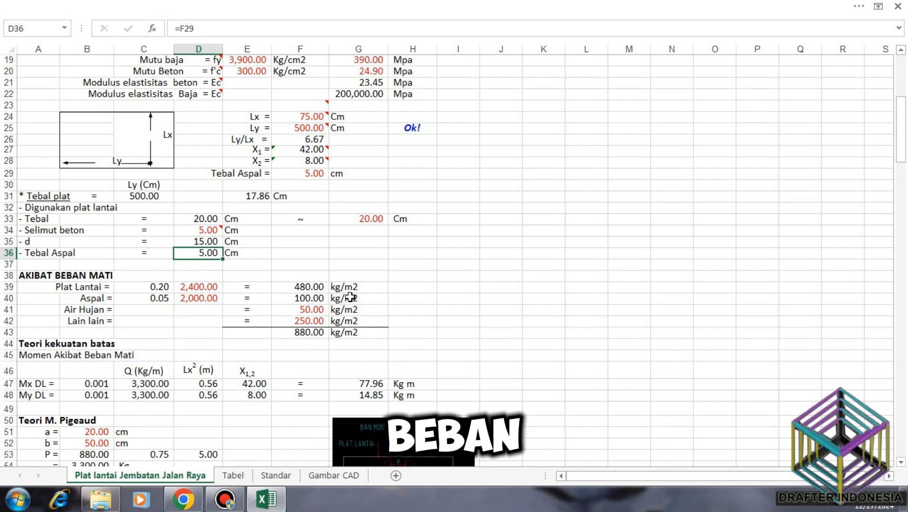
pyautogui.click(161, 287)
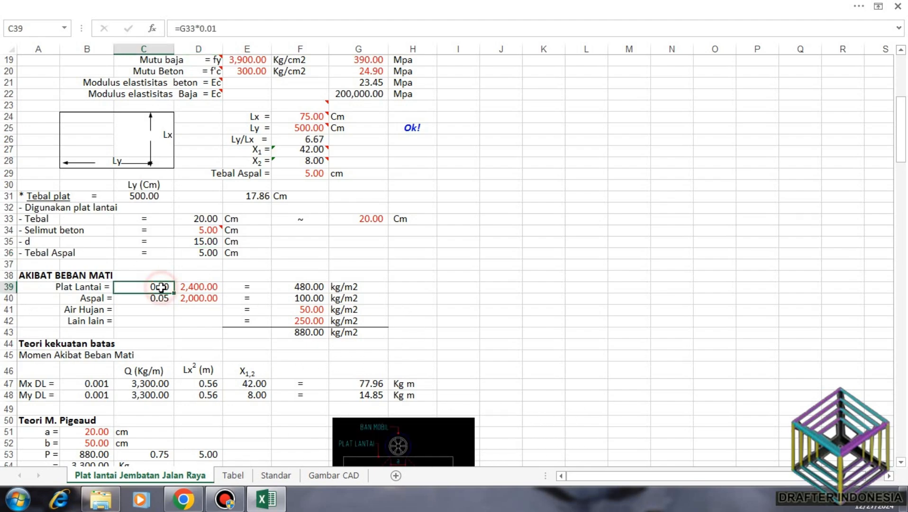
pyautogui.click(194, 285)
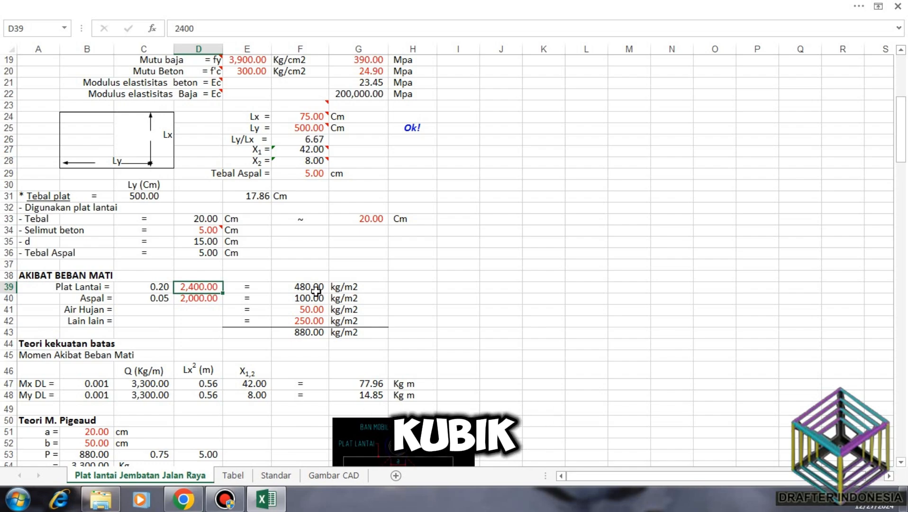
pyautogui.click(312, 287)
pyautogui.click(159, 299)
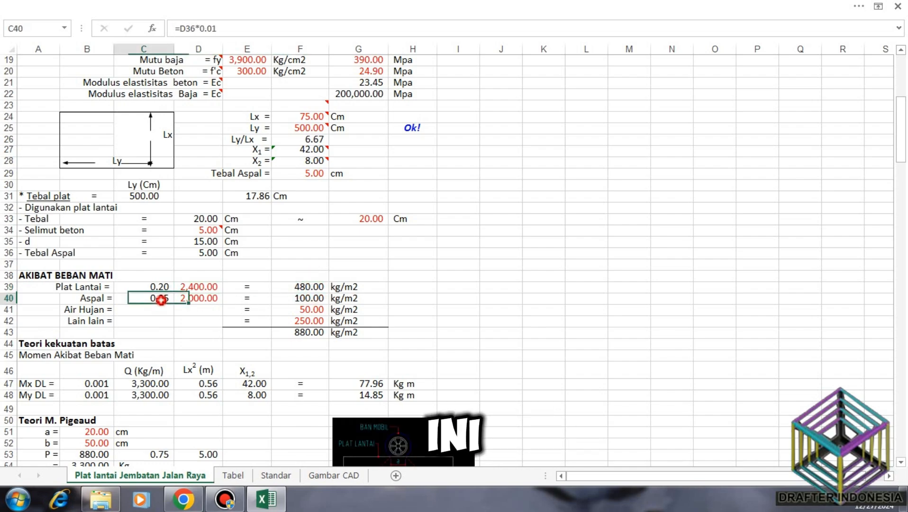
pyautogui.click(206, 299)
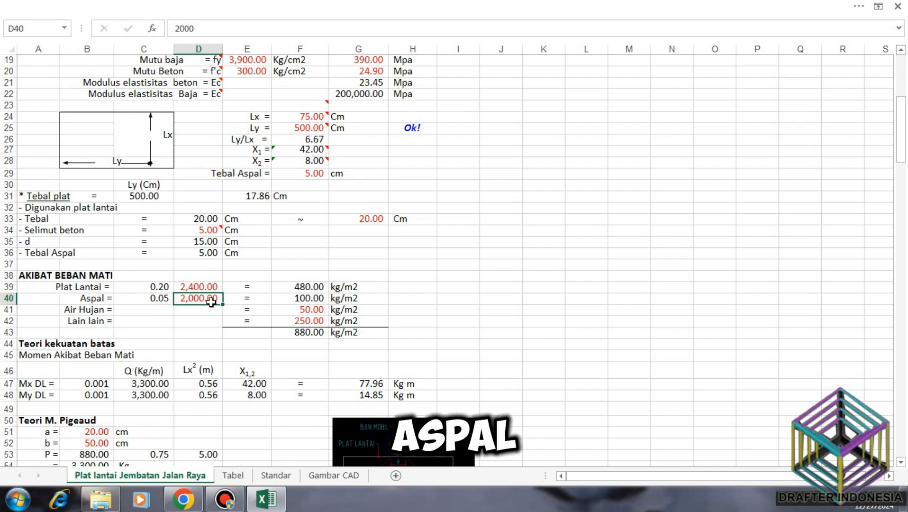
# Step: Set the other dead load (Lain lain) to 0 kg/m2 and check the total dead load below it
pyautogui.click(306, 299)
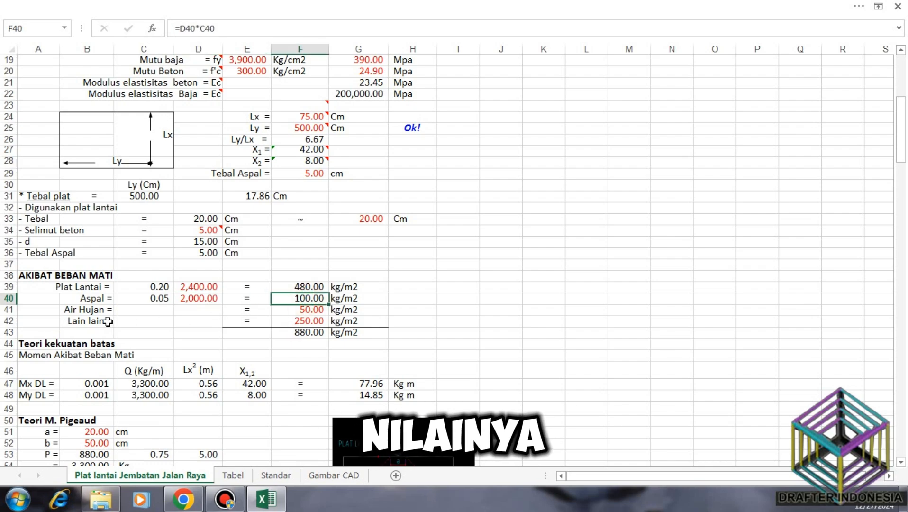
pyautogui.click(313, 312)
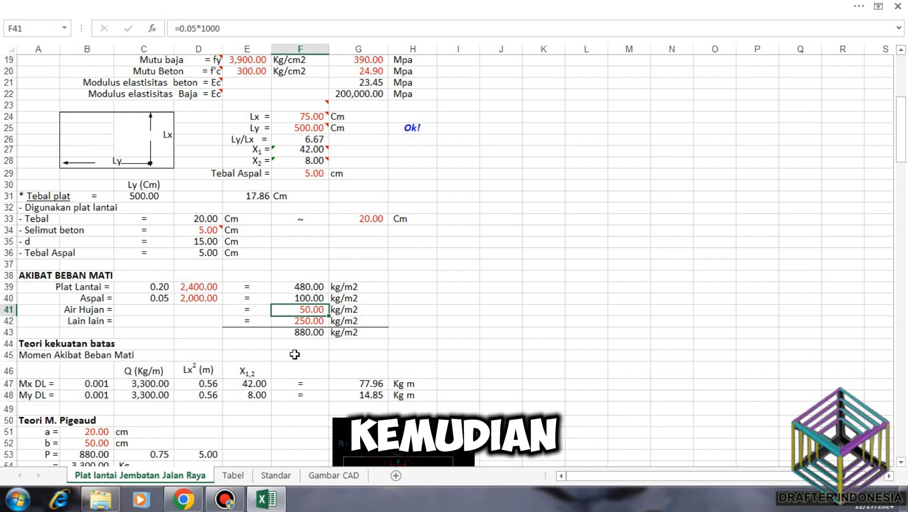
pyautogui.click(318, 321)
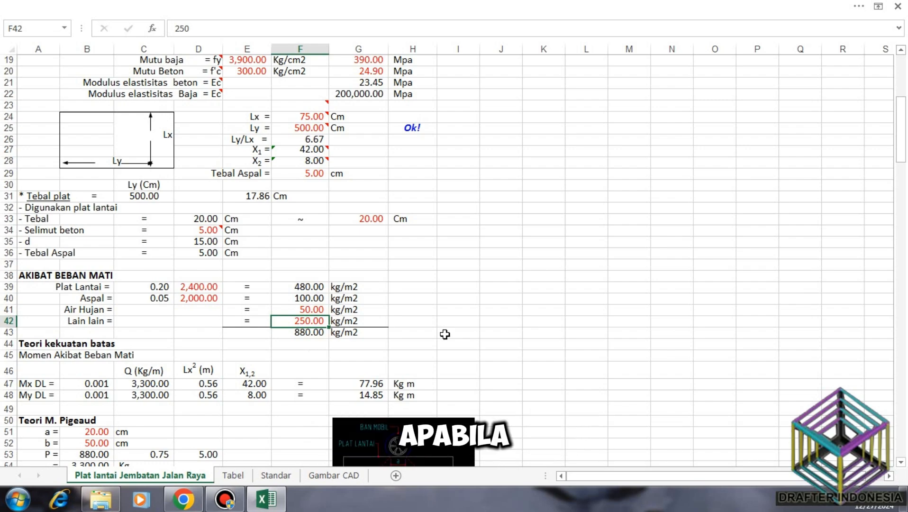
pyautogui.write('0')
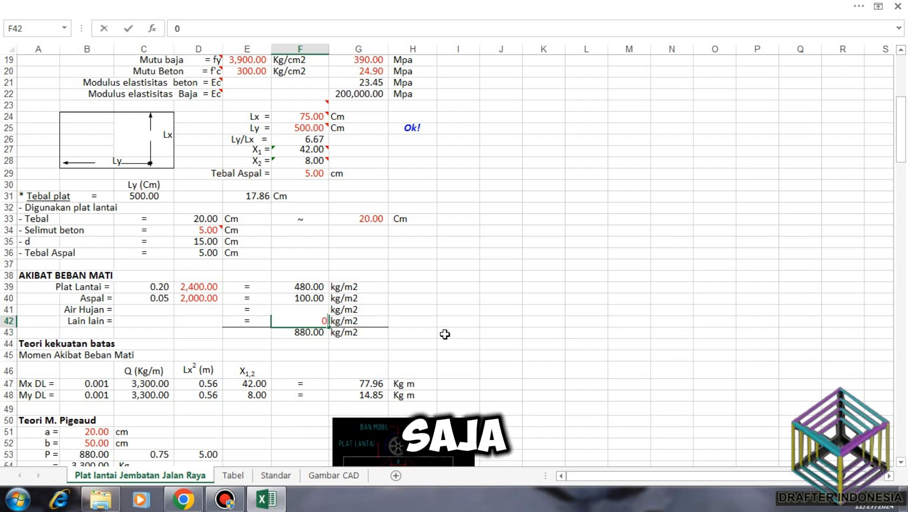
pyautogui.press('Return')
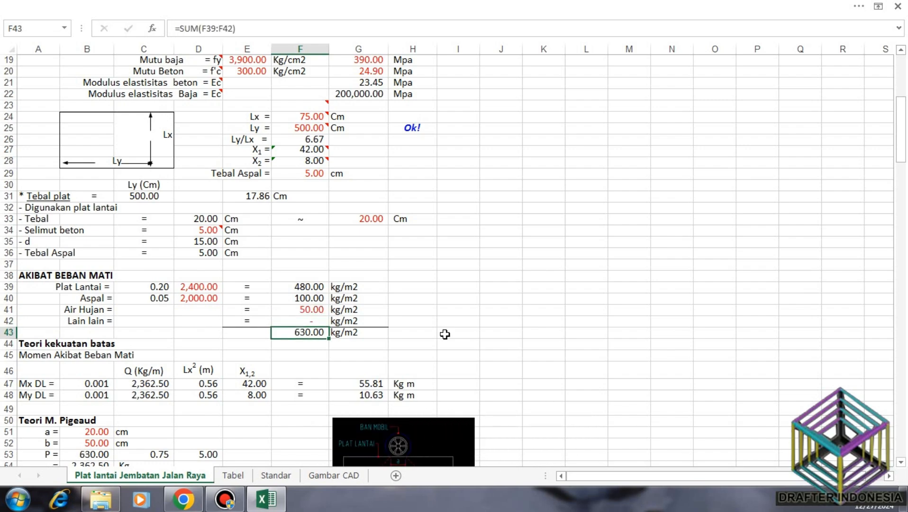
pyautogui.scroll(-1, 426, 332)
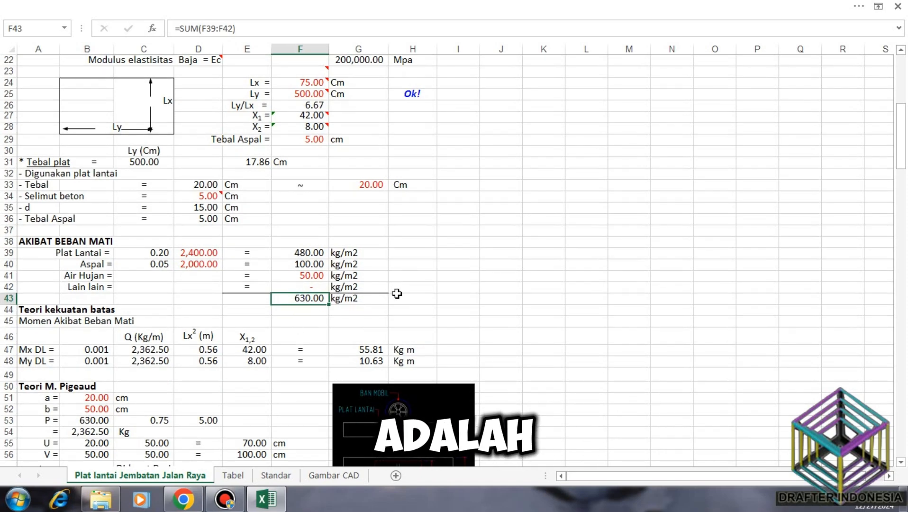
pyautogui.click(362, 298)
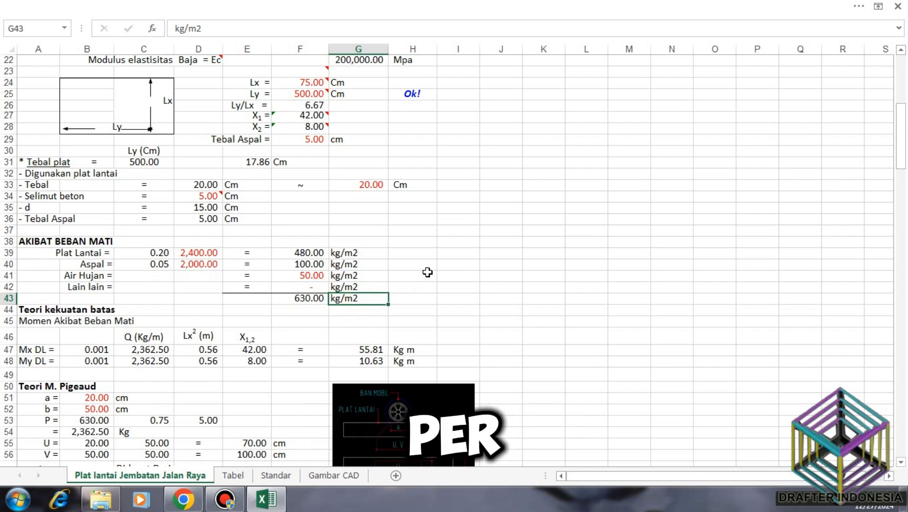
# Step: Examine the factor, Q, Lx², X and result cells of the Mx DL and My DL dead-load moments
pyautogui.scroll(-1, 428, 270)
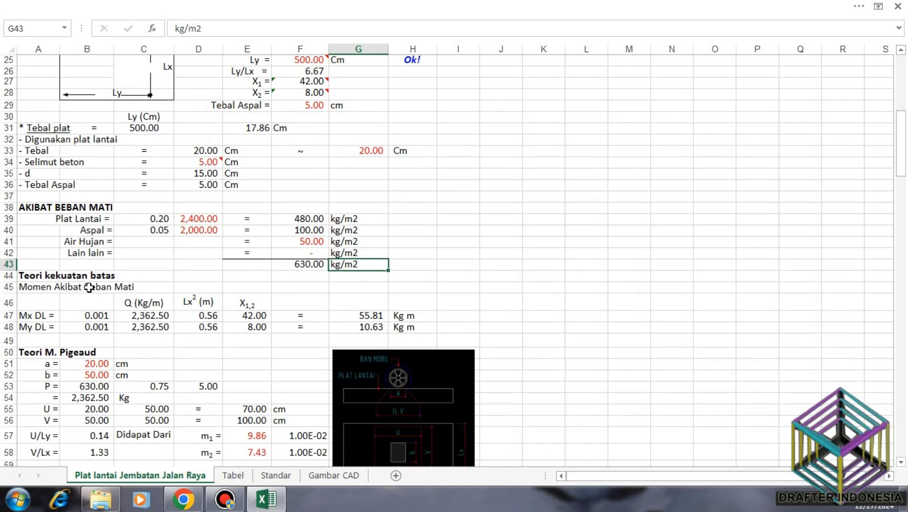
pyautogui.scroll(-1, 184, 289)
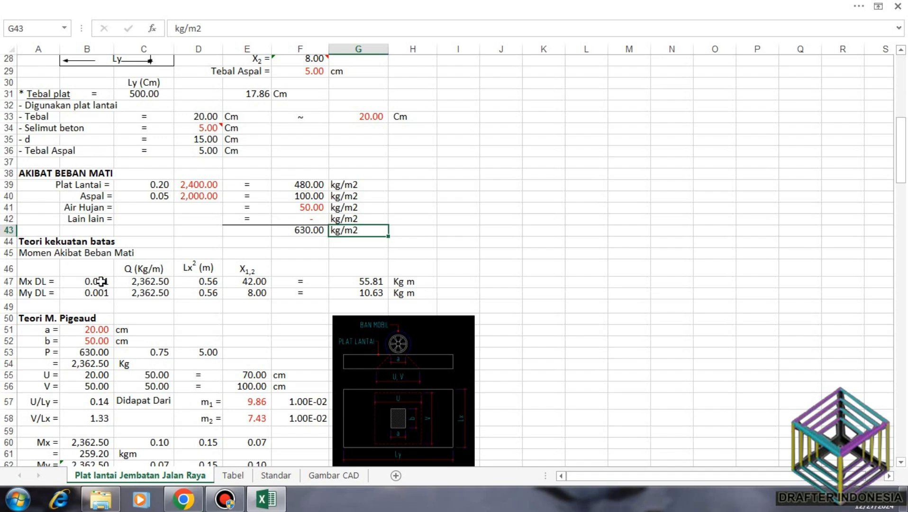
pyautogui.click(100, 281)
pyautogui.click(119, 282)
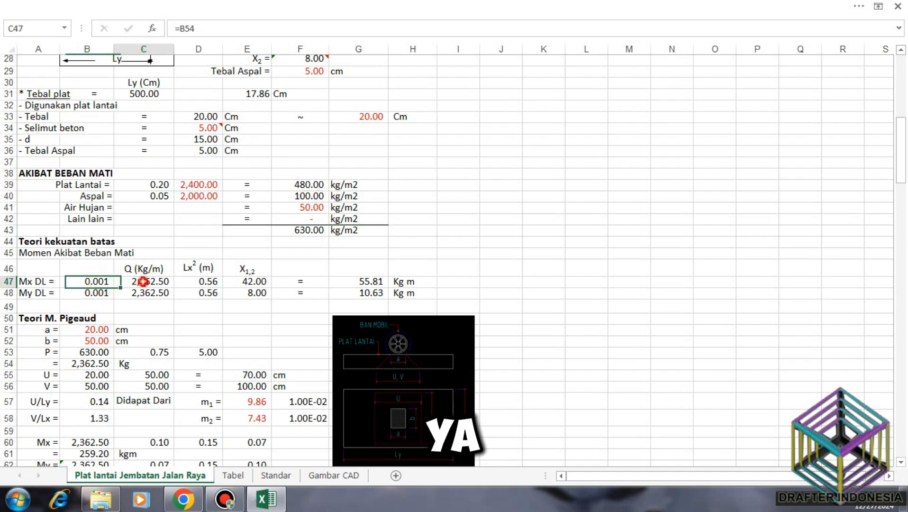
pyautogui.click(204, 282)
pyautogui.click(256, 279)
pyautogui.click(372, 281)
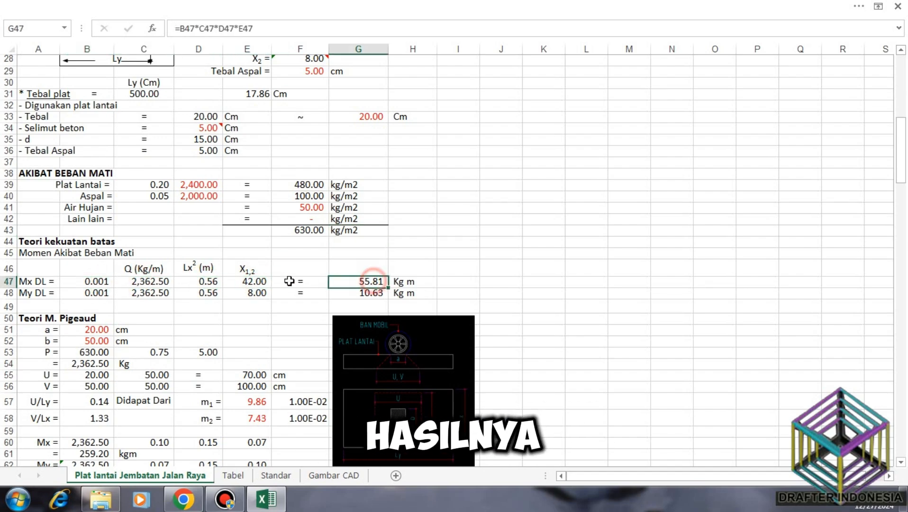
pyautogui.click(97, 294)
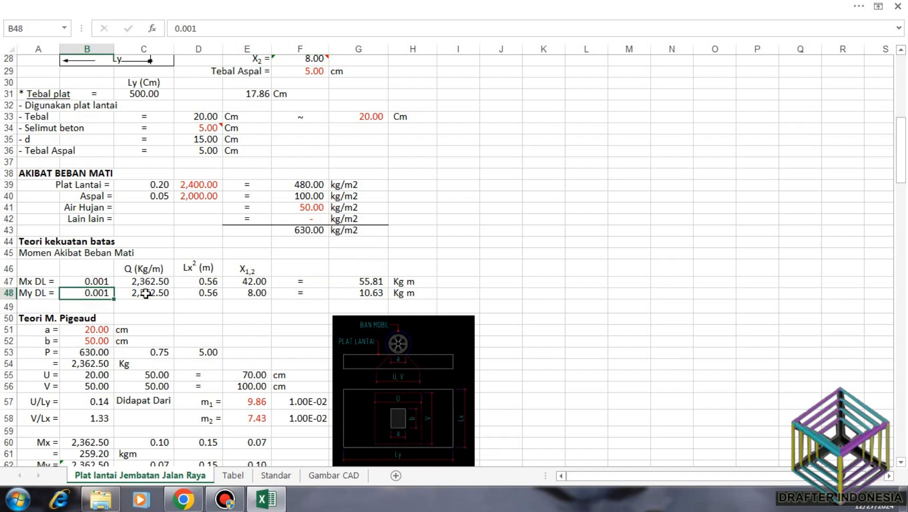
pyautogui.click(146, 293)
pyautogui.click(202, 293)
pyautogui.click(249, 292)
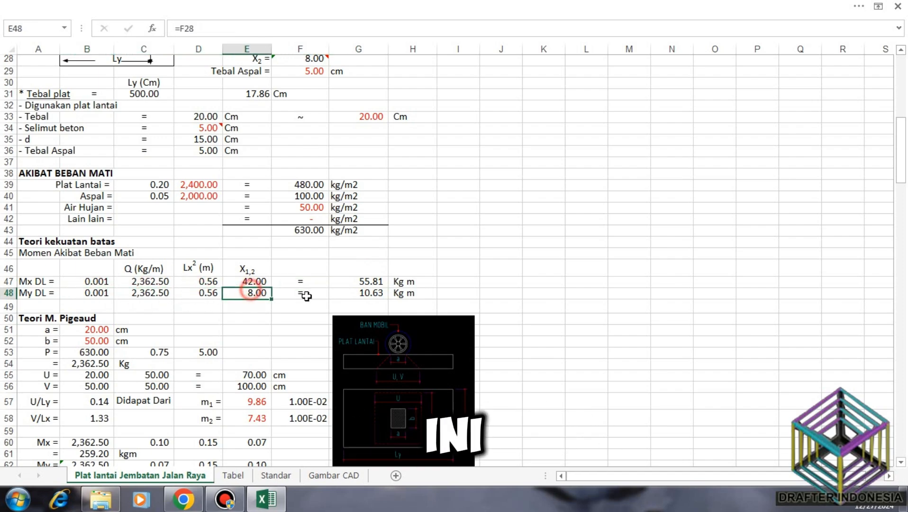
pyautogui.click(376, 294)
# Step: Examine the tyre contact dimensions a and b under Teori M. Pigeaud against the wheel diagram
pyautogui.scroll(-1, 355, 270)
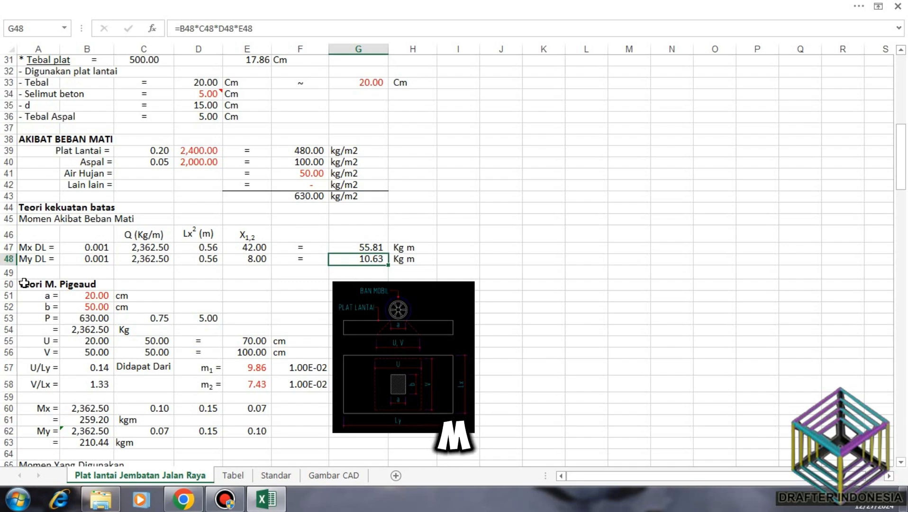
pyautogui.click(98, 295)
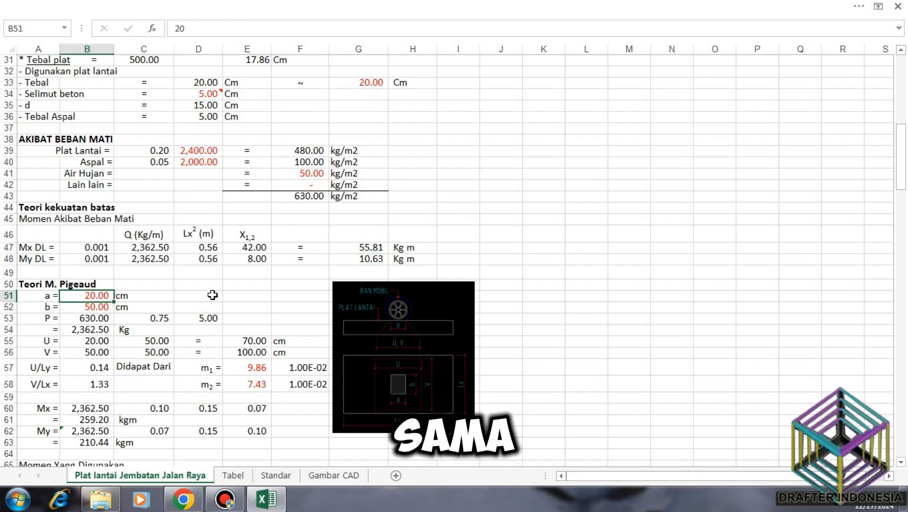
pyautogui.click(100, 305)
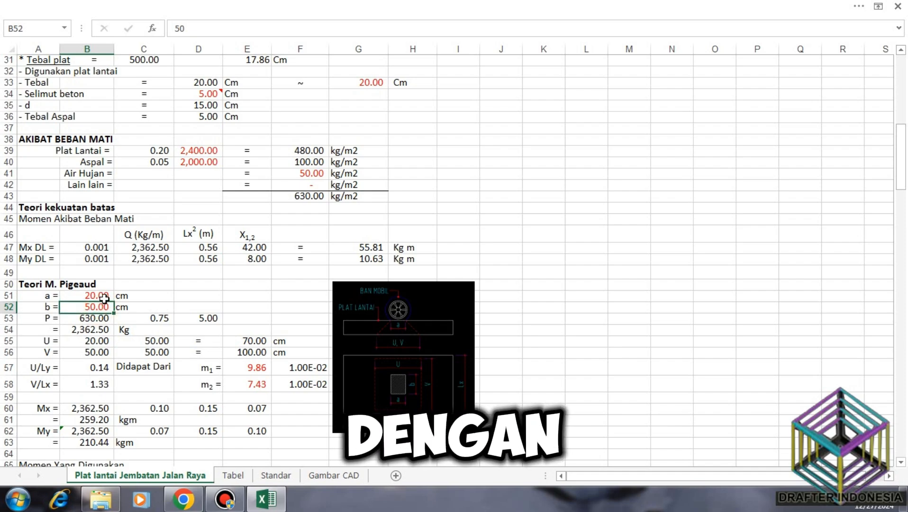
pyautogui.click(102, 295)
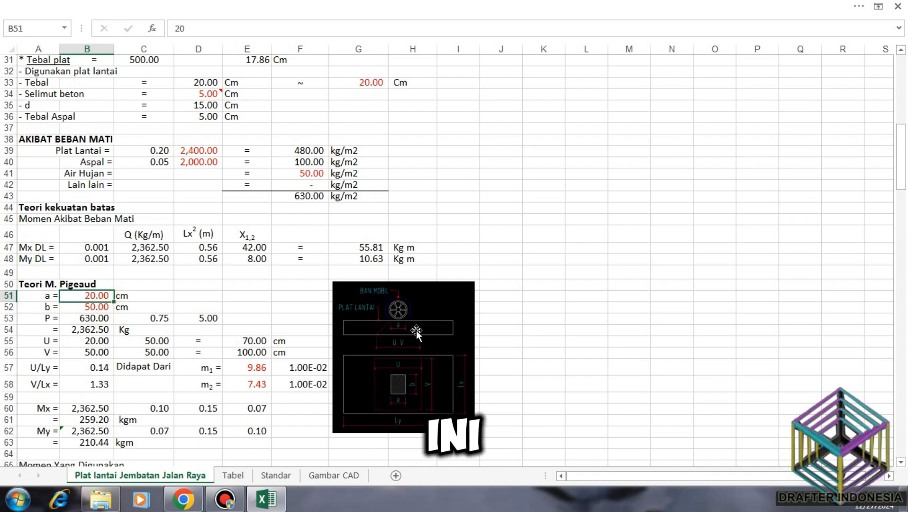
pyautogui.click(99, 307)
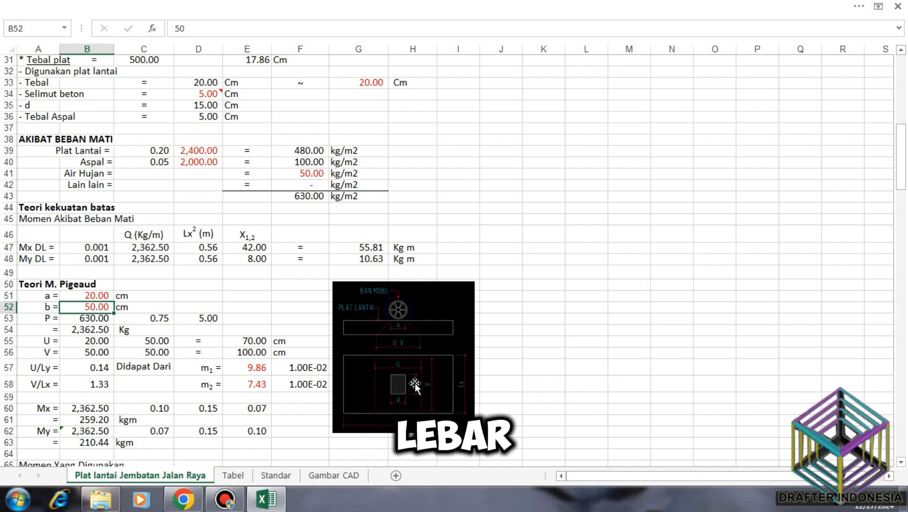
pyautogui.click(98, 295)
pyautogui.click(99, 307)
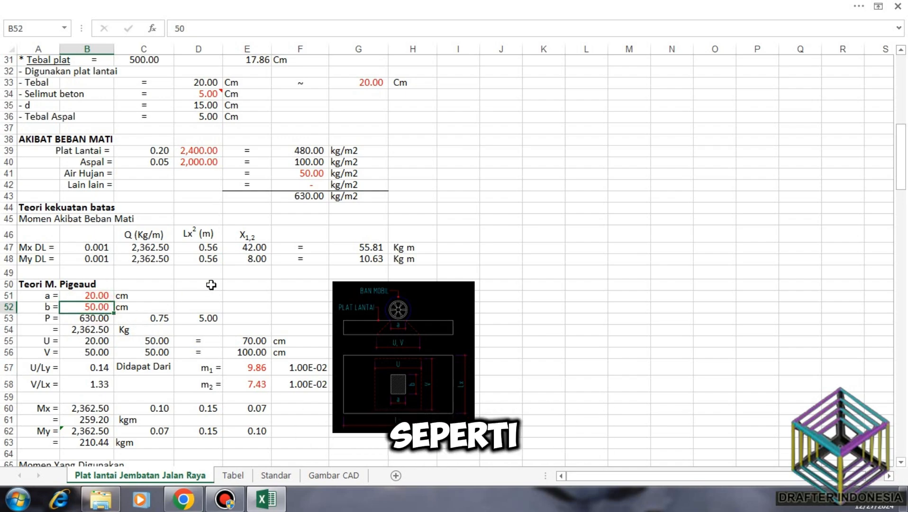
# Step: Examine the terms of load P under Teori M. Pigeaud, its result and its unit
pyautogui.scroll(-1, 211, 285)
pyautogui.scroll(-1, 211, 285)
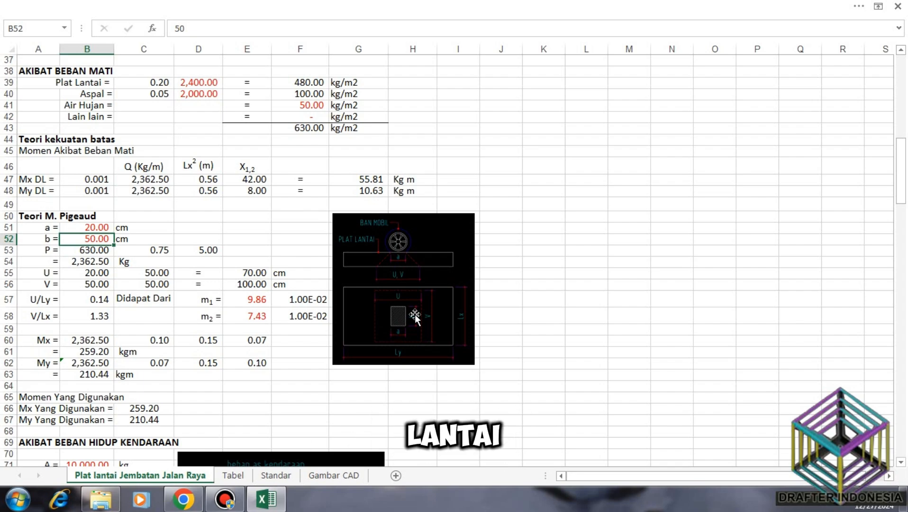
pyautogui.click(97, 250)
pyautogui.click(156, 249)
pyautogui.click(206, 249)
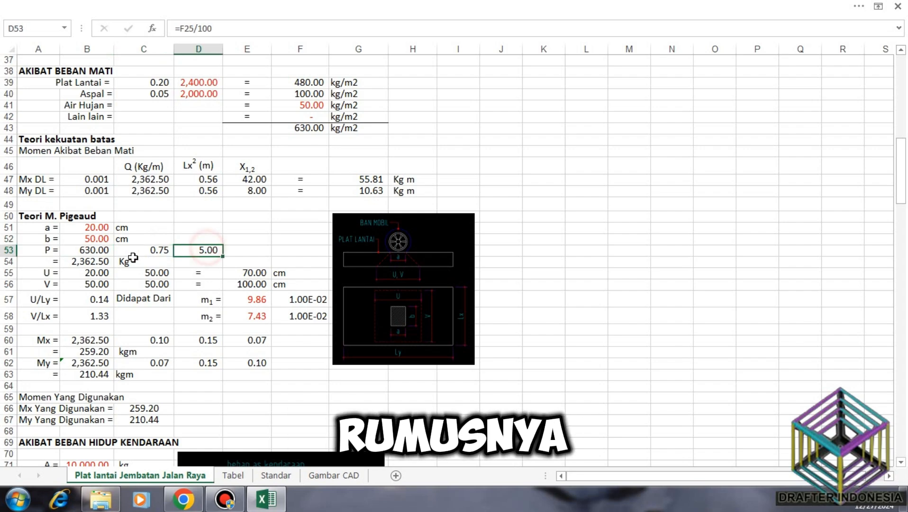
pyautogui.click(95, 259)
pyautogui.click(142, 261)
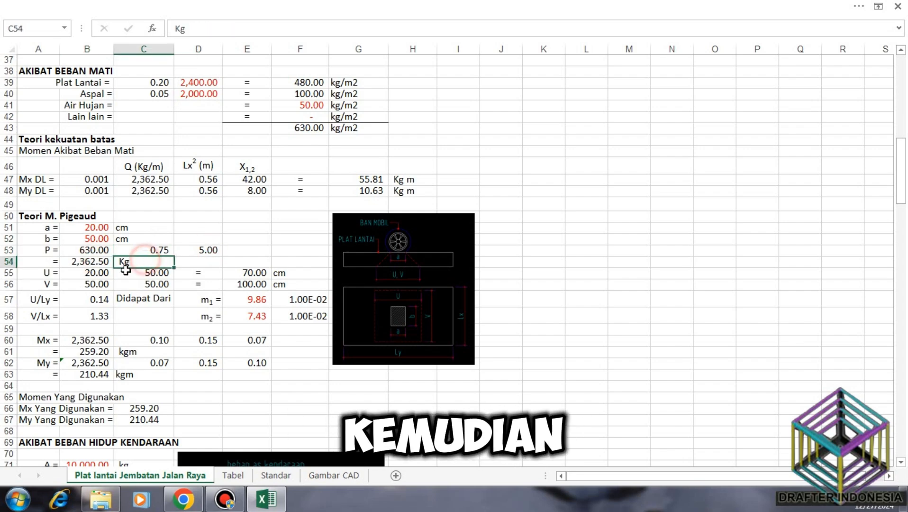
# Step: Examine the terms and sum formulas of the load spread dimensions U and V
pyautogui.click(98, 273)
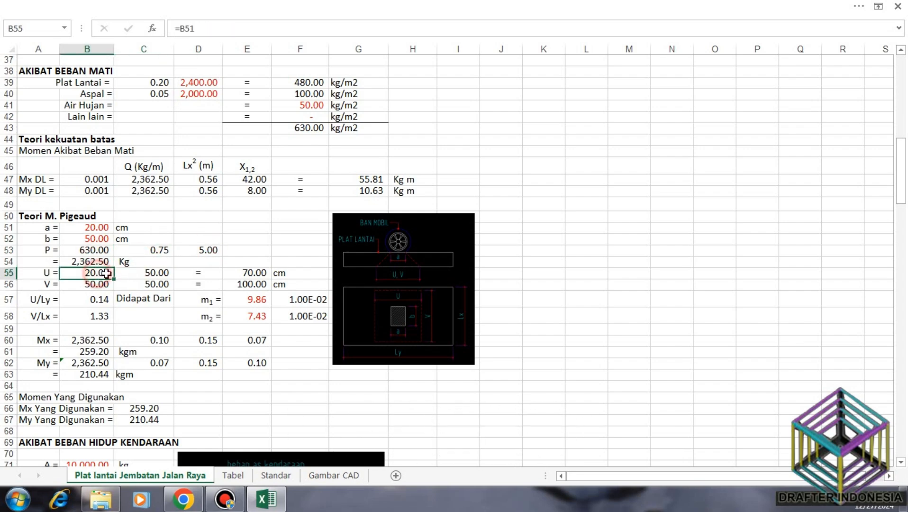
pyautogui.click(154, 273)
pyautogui.click(246, 273)
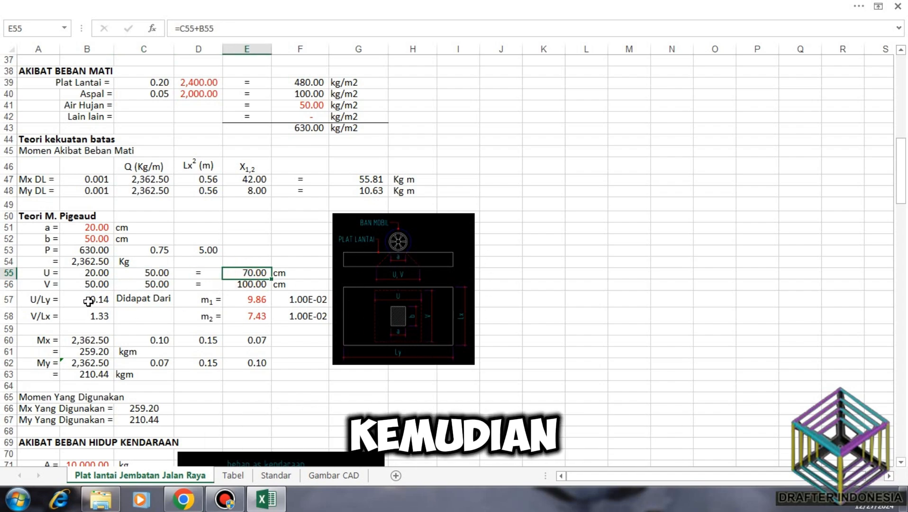
pyautogui.click(95, 284)
pyautogui.click(142, 285)
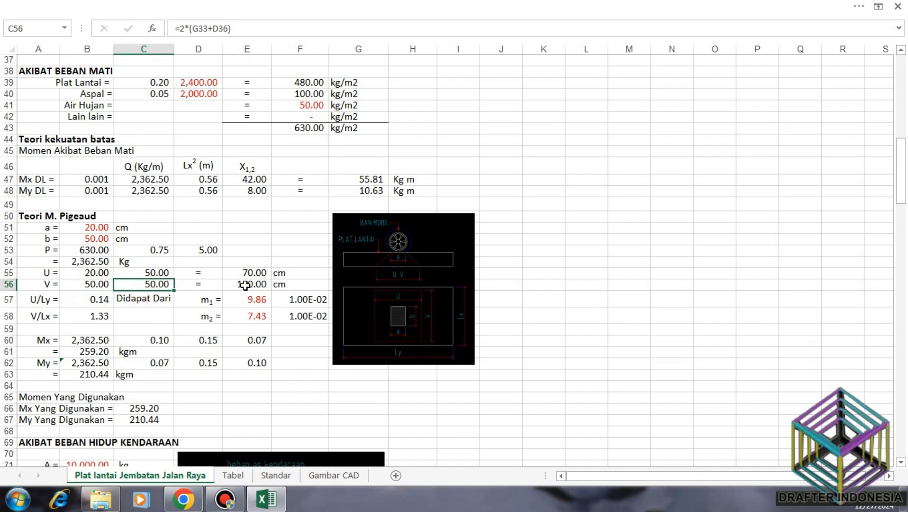
pyautogui.click(224, 285)
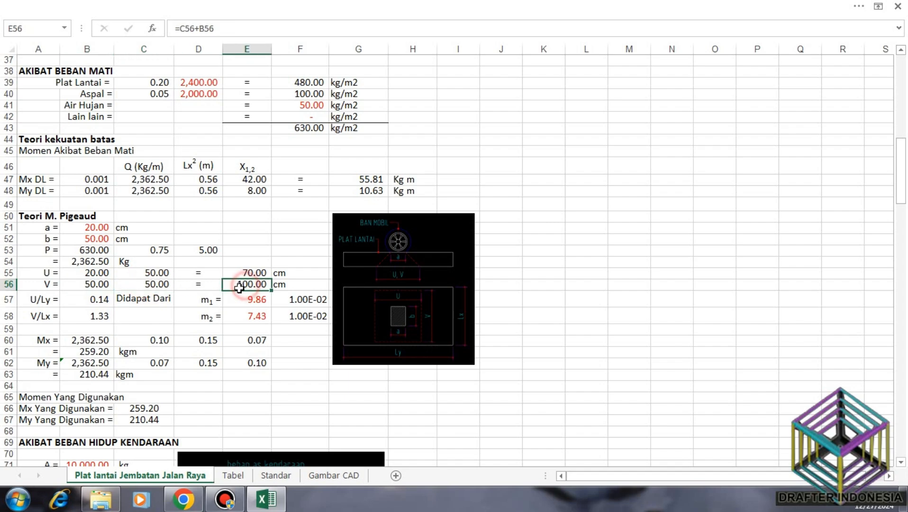
# Step: Examine the U/Ly and V/Lx ratios and the table-based coefficients m1 and m2
pyautogui.click(100, 300)
pyautogui.click(154, 301)
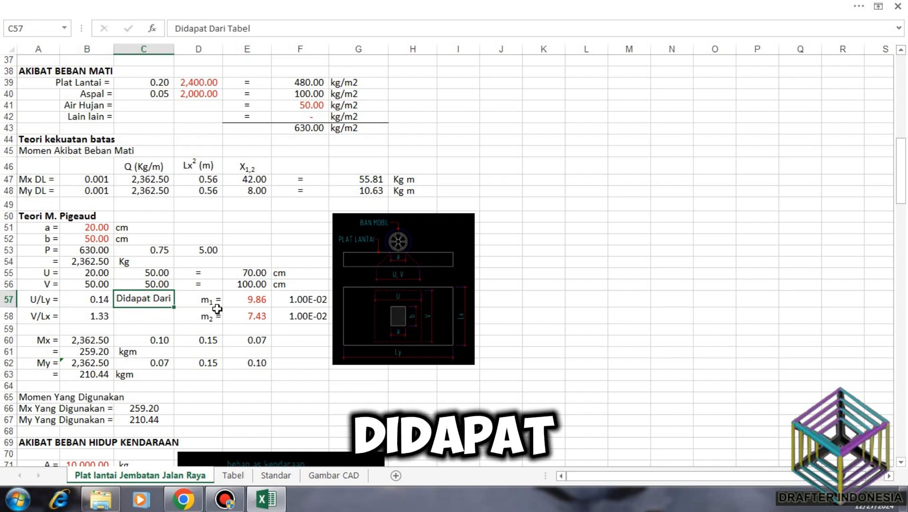
pyautogui.click(257, 299)
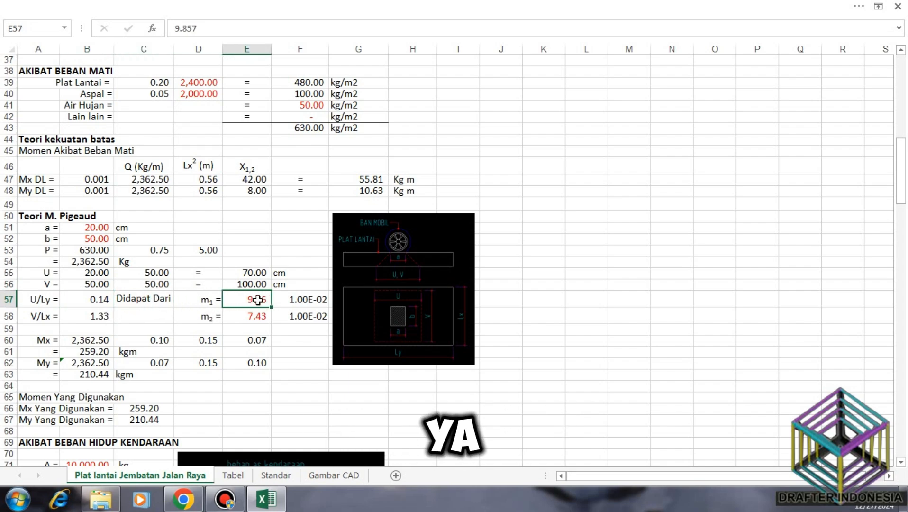
pyautogui.click(307, 301)
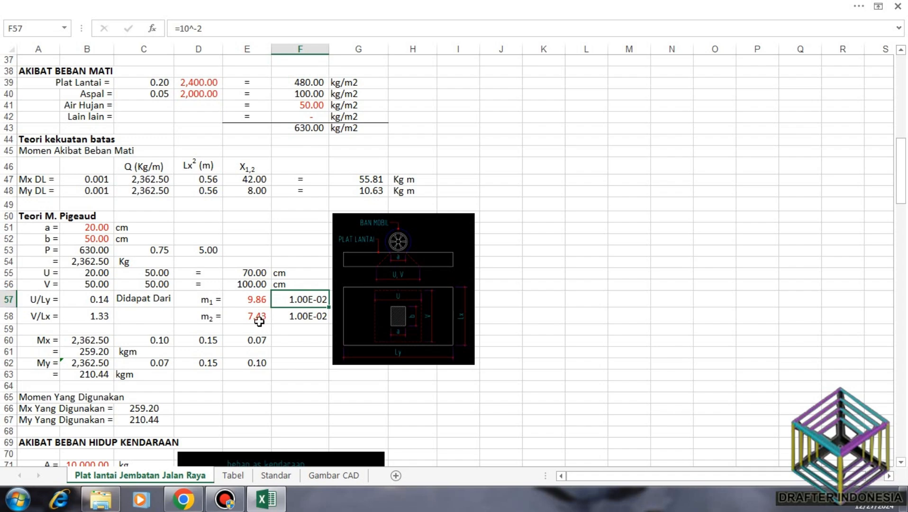
pyautogui.click(256, 300)
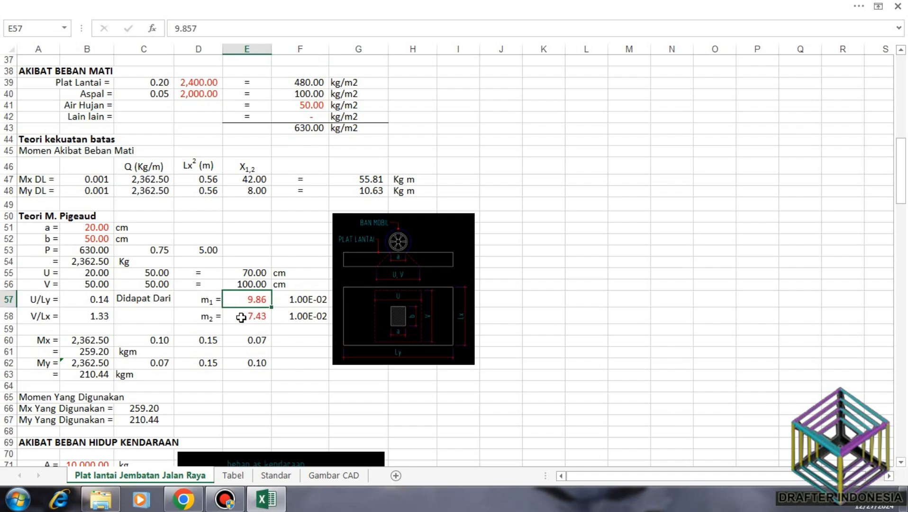
pyautogui.click(94, 314)
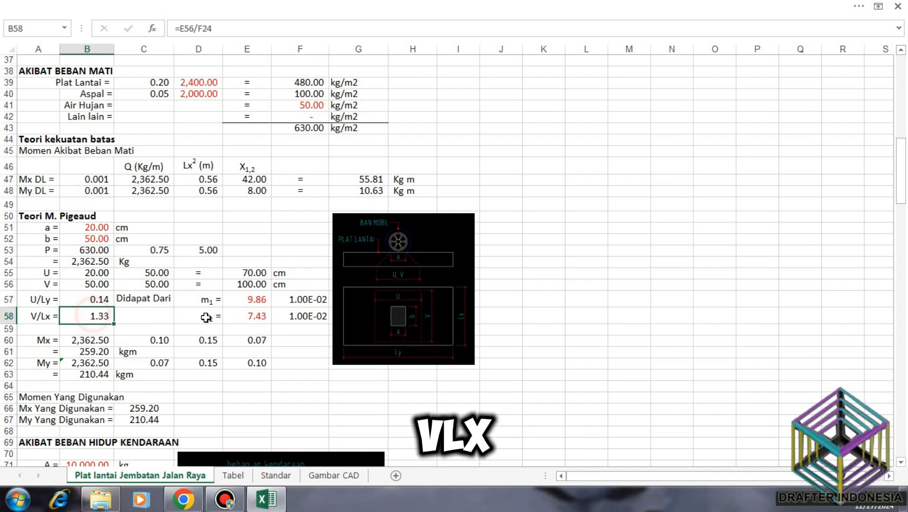
pyautogui.click(208, 316)
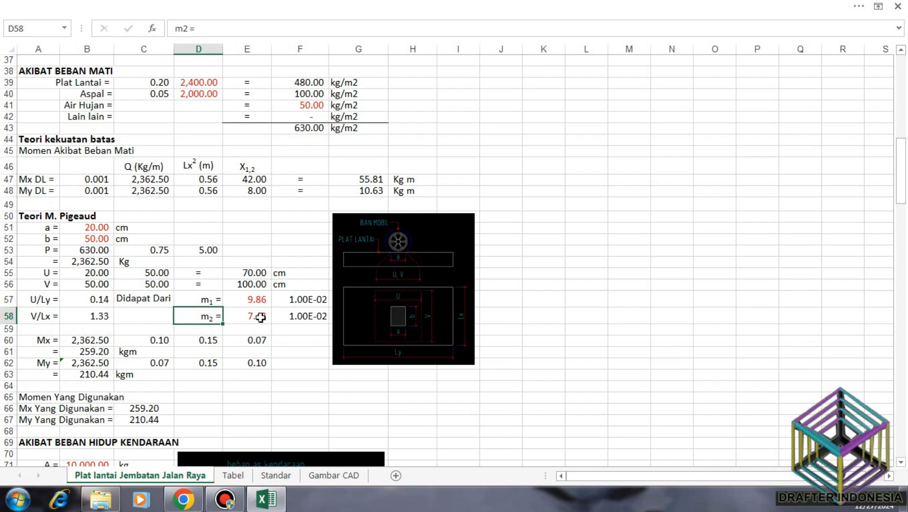
pyautogui.click(254, 317)
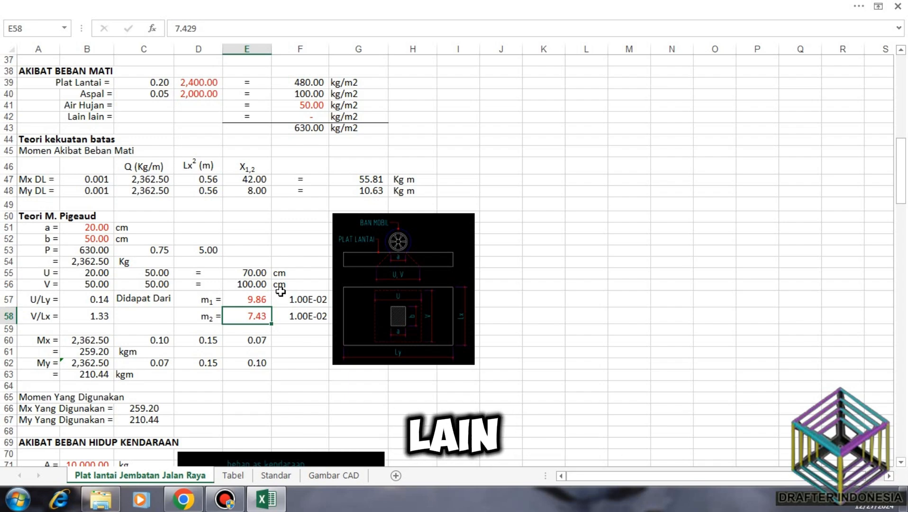
# Step: Examine the terms and resulting formula of the dead-load moment Mx under Teori M. Pigeaud
pyautogui.scroll(-1, 218, 295)
pyautogui.click(98, 306)
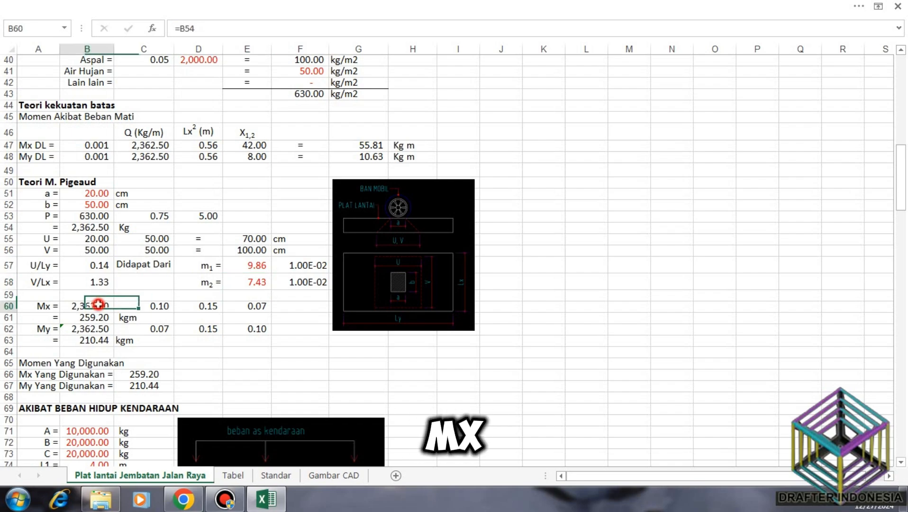
pyautogui.click(148, 306)
pyautogui.click(203, 307)
pyautogui.click(239, 306)
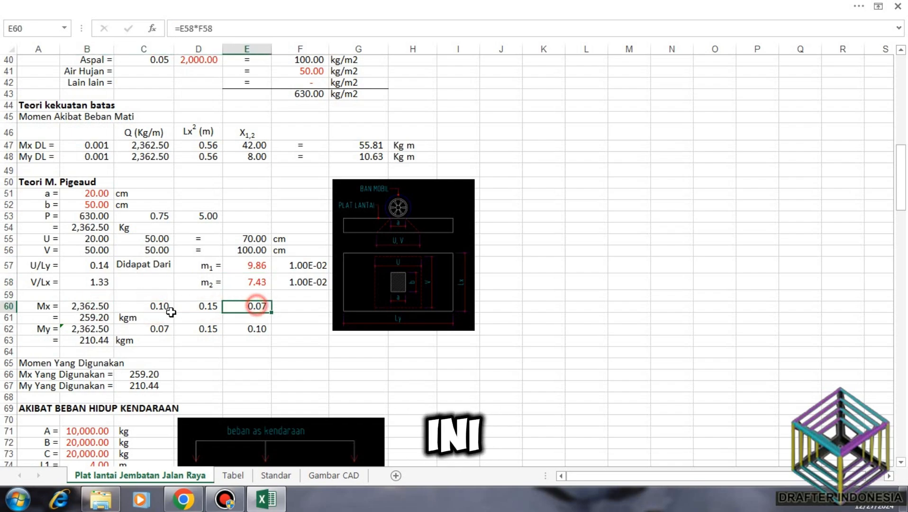
pyautogui.click(104, 316)
# Step: Examine the terms of the dead-load moment My under Teori M. Pigeaud, its result formula and its unit
pyautogui.click(97, 329)
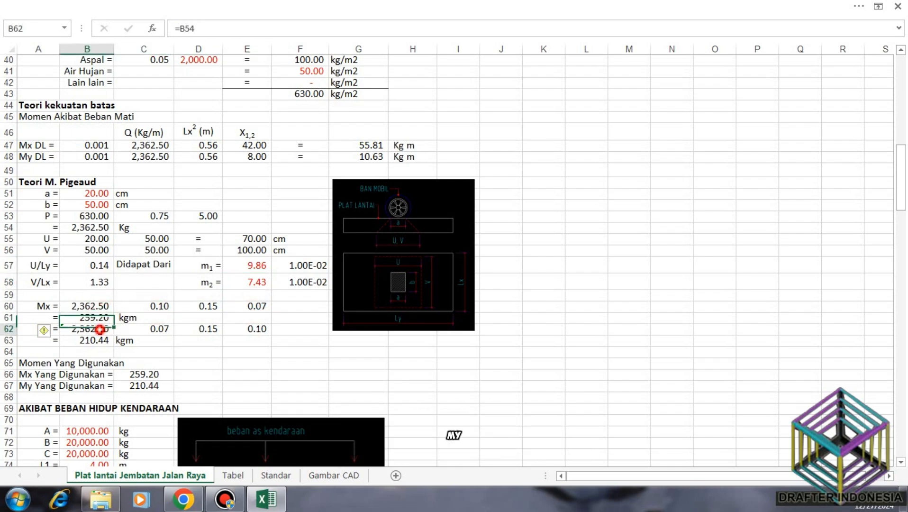
pyautogui.click(154, 328)
pyautogui.click(198, 328)
pyautogui.click(255, 329)
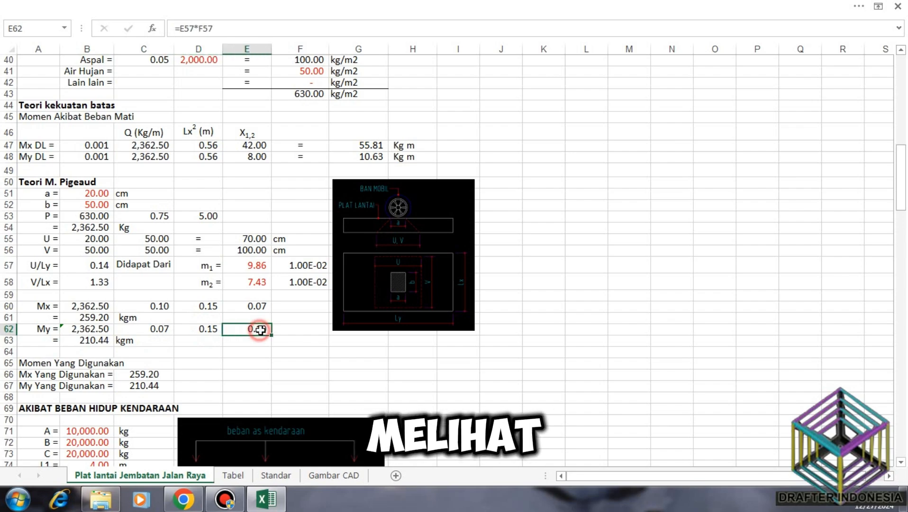
pyautogui.click(105, 339)
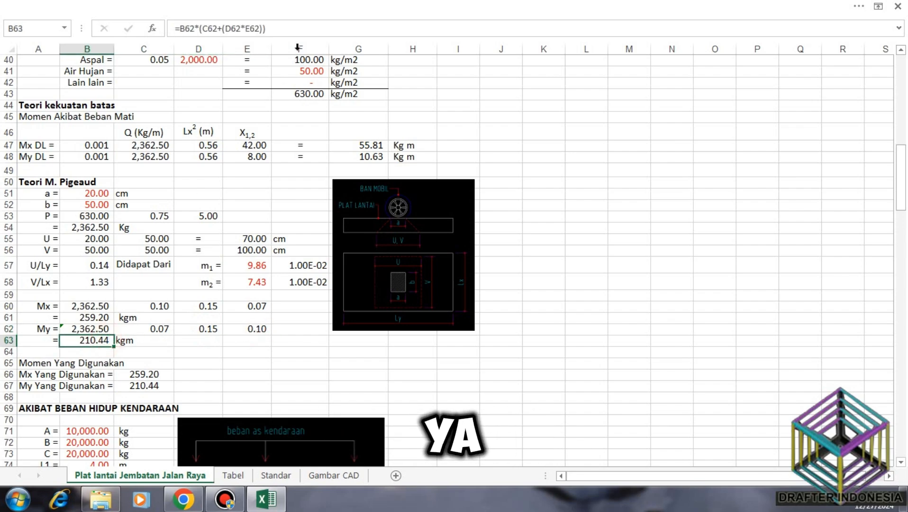
pyautogui.scroll(-2, 228, 241)
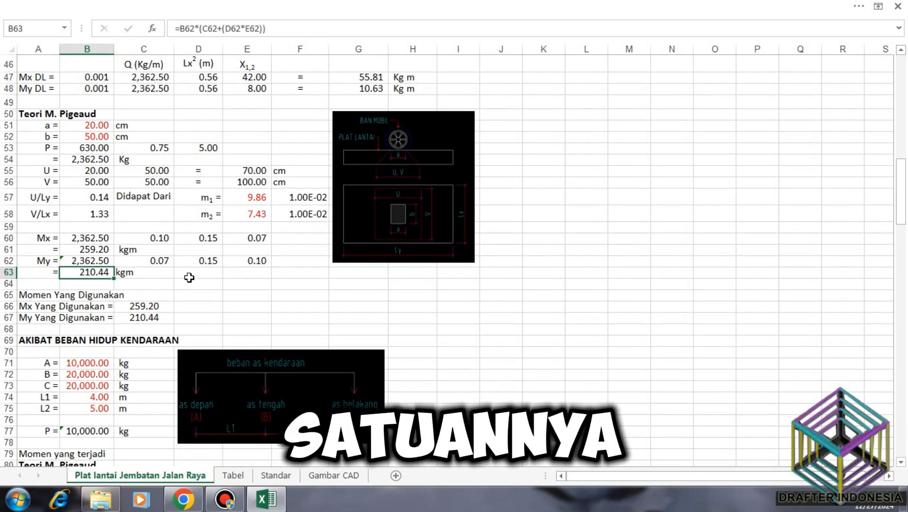
pyautogui.click(150, 270)
# Step: Examine the maximum formulas that select the governing Mx and My under Momen Yang Digunakan
pyautogui.scroll(-1, 255, 295)
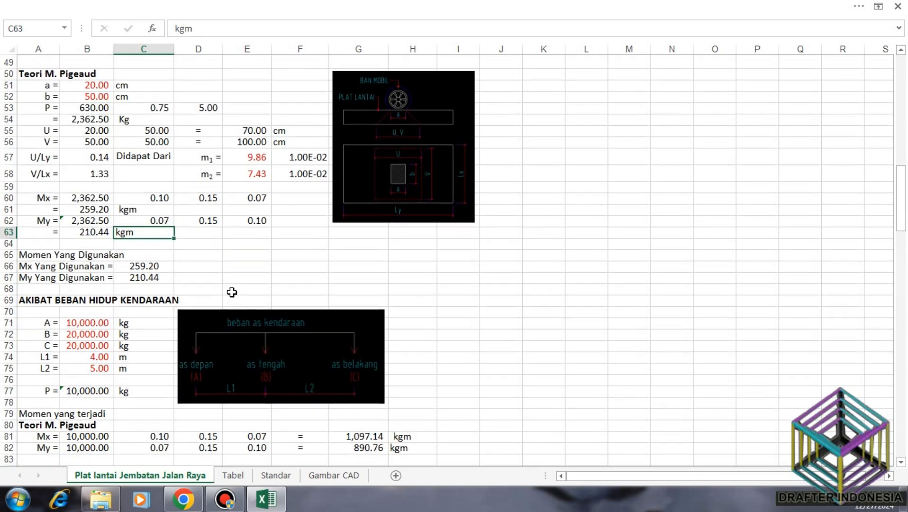
pyautogui.click(154, 266)
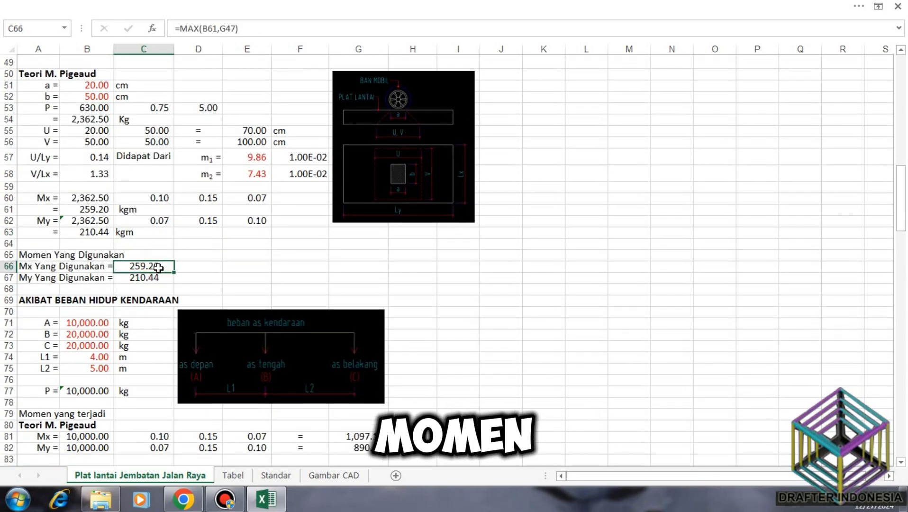
pyautogui.click(152, 277)
# Step: Examine axle loads A, B and C and axle spacings L1 and L2 under Akibat Beban Hidup Kendaraan against the axle diagram
pyautogui.scroll(-2, 305, 279)
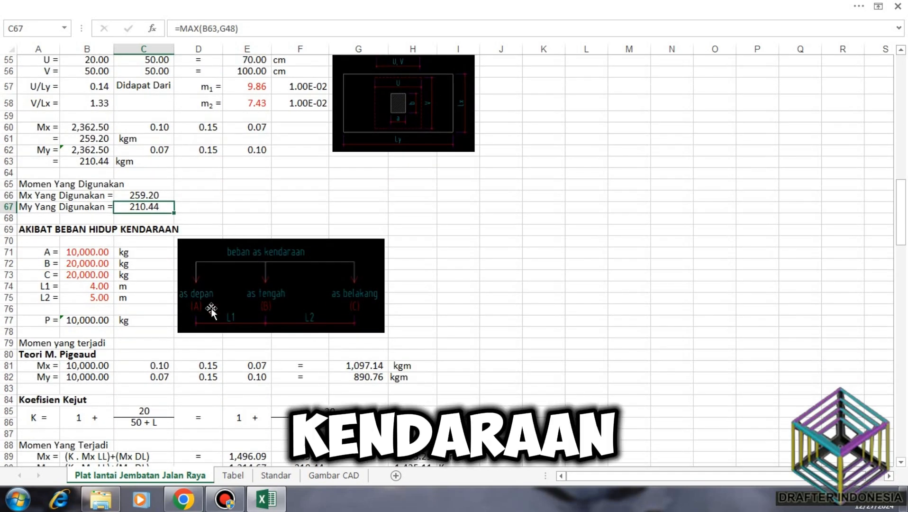
pyautogui.click(110, 256)
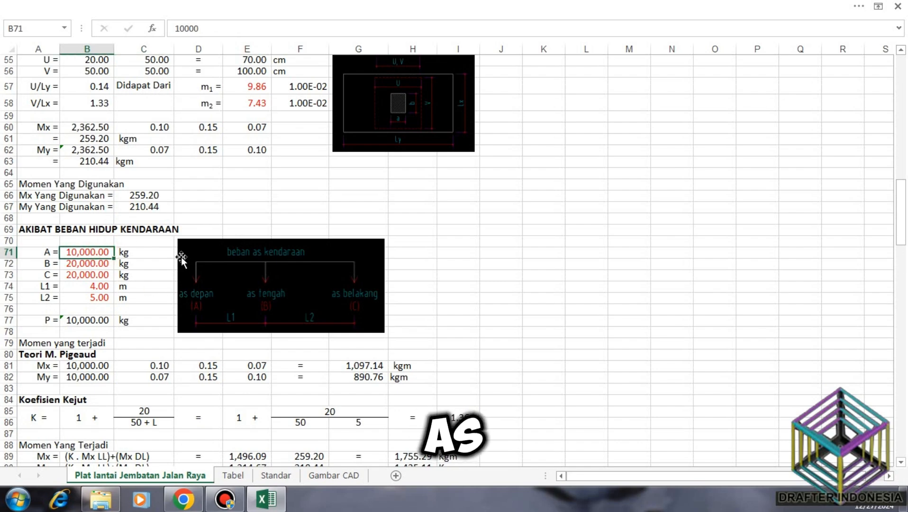
pyautogui.click(90, 263)
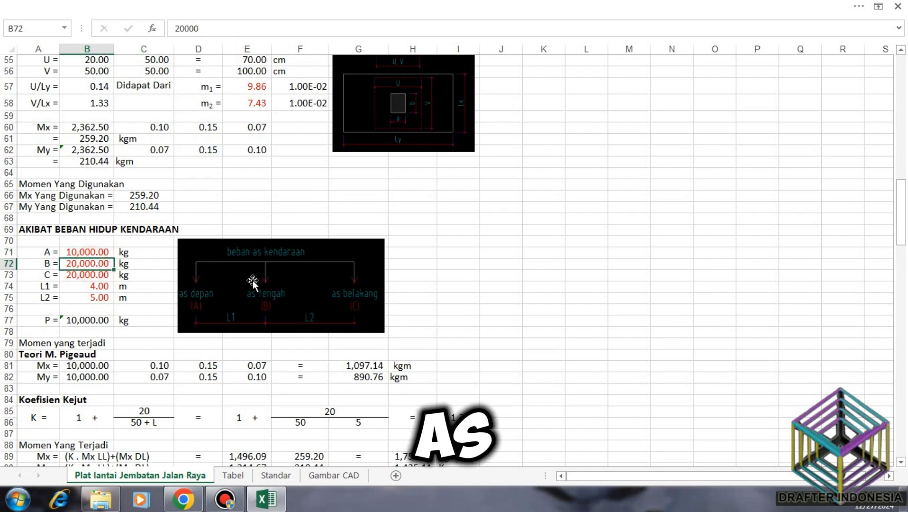
pyautogui.click(88, 276)
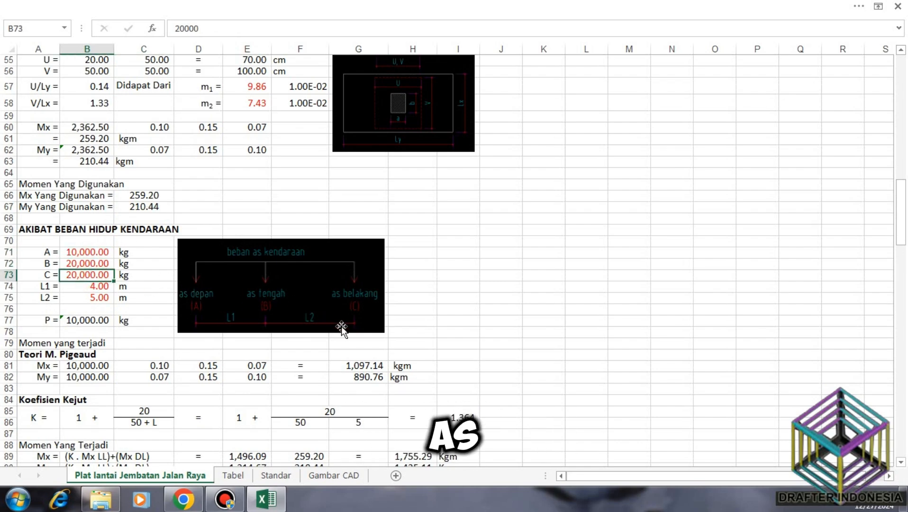
pyautogui.click(100, 252)
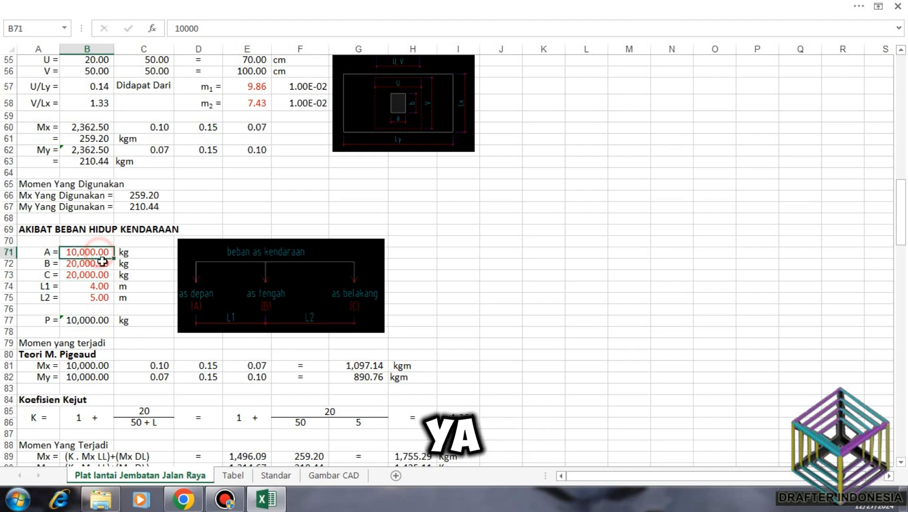
pyautogui.click(97, 263)
pyautogui.click(98, 275)
pyautogui.click(99, 253)
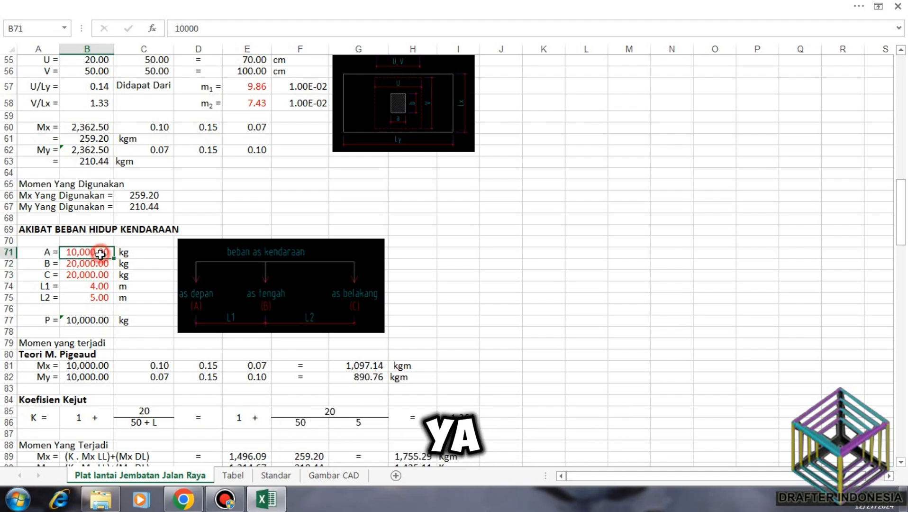
pyautogui.click(100, 263)
pyautogui.click(101, 275)
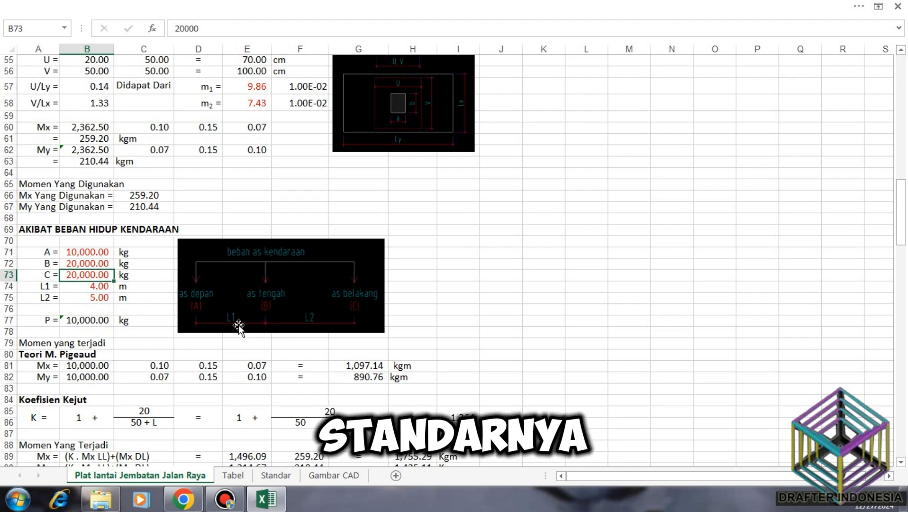
pyautogui.click(89, 287)
pyautogui.click(91, 298)
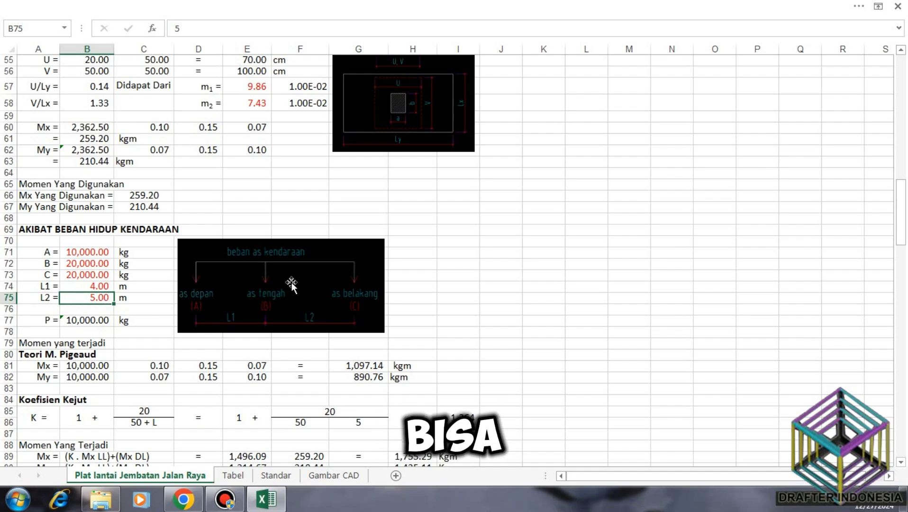
# Step: Examine the formula and unit of the vehicle load P below the axle data
pyautogui.scroll(-1, 290, 284)
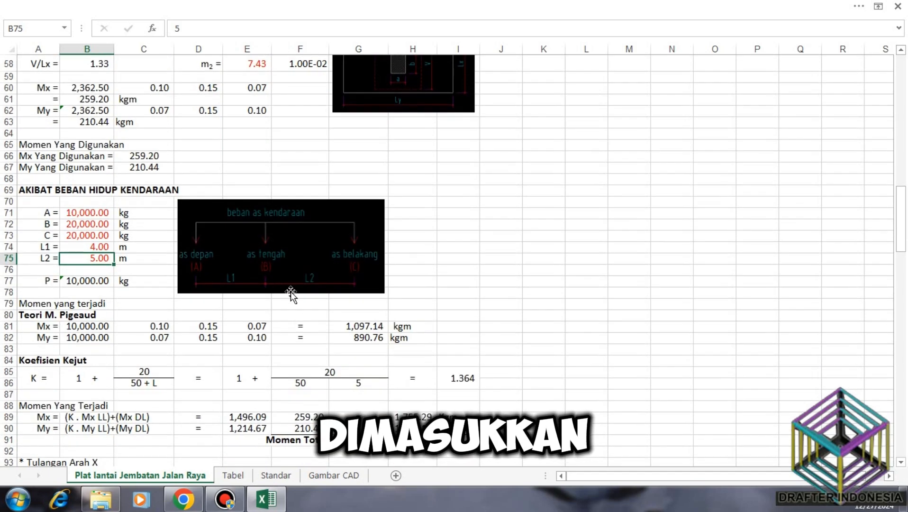
pyautogui.click(93, 281)
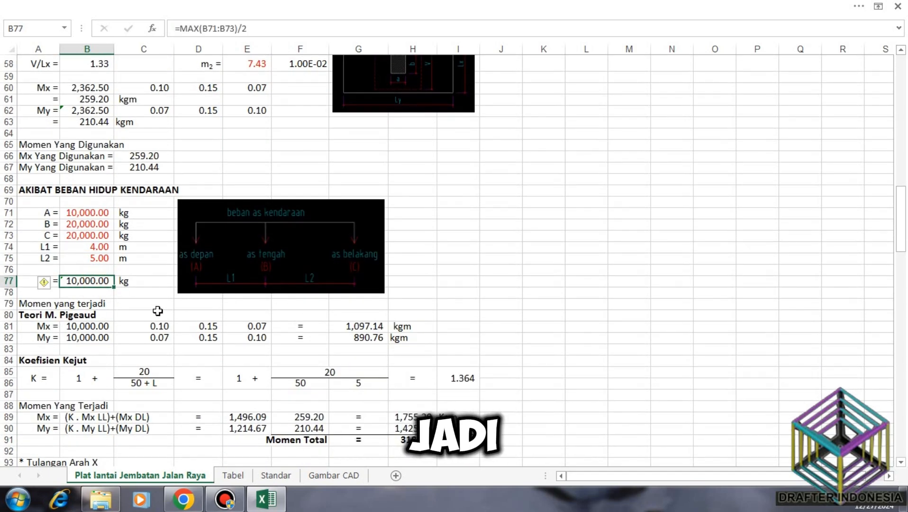
pyautogui.click(168, 281)
# Step: Examine the terms of the vehicle live-load moment Mx under Teori M. Pigeaud, its result formula and its unit
pyautogui.scroll(-2, 233, 283)
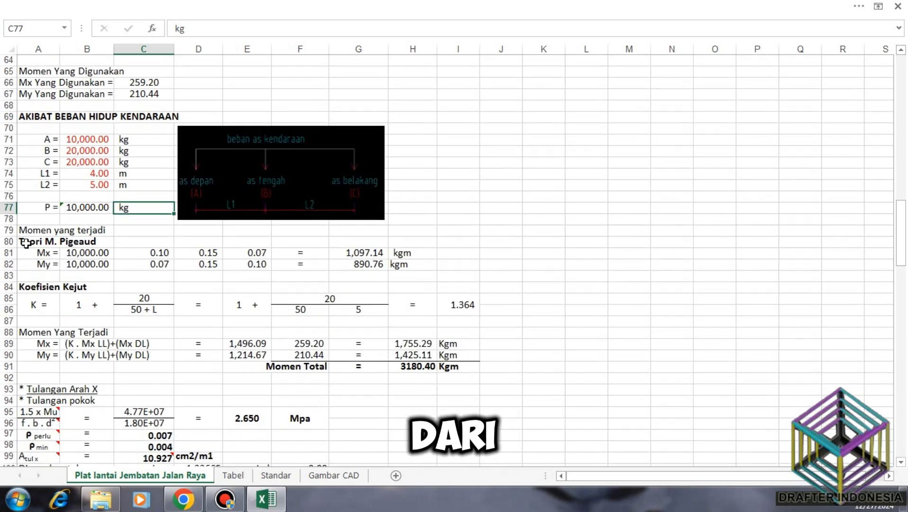
pyautogui.click(87, 253)
pyautogui.click(161, 254)
pyautogui.click(208, 253)
pyautogui.click(247, 254)
pyautogui.click(358, 253)
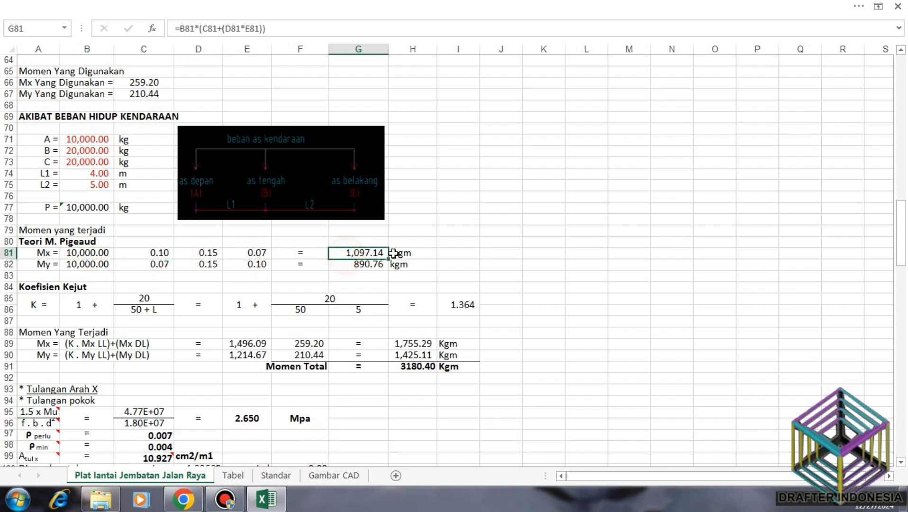
pyautogui.click(411, 252)
# Step: Examine the terms of the vehicle live-load moment My, its result formula and its unit
pyautogui.click(96, 263)
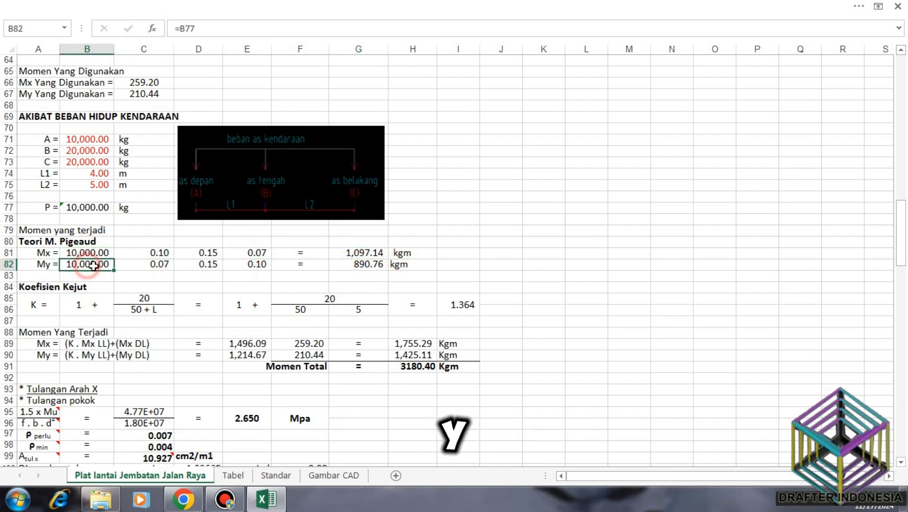
pyautogui.click(157, 267)
pyautogui.click(211, 265)
pyautogui.click(251, 265)
pyautogui.click(356, 264)
pyautogui.click(398, 265)
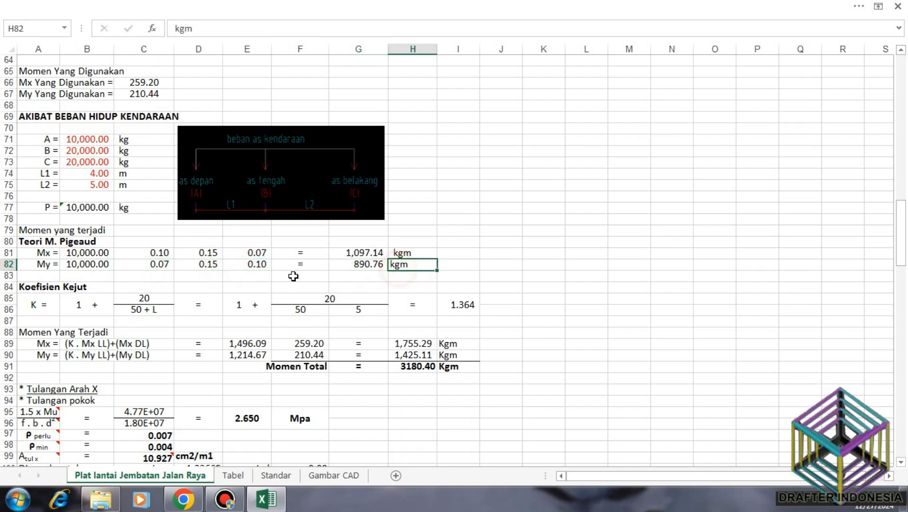
# Step: Examine the general expression, substituted terms and result formula of the shock coefficient K under Koefisien Kejut
pyautogui.scroll(-1, 48, 297)
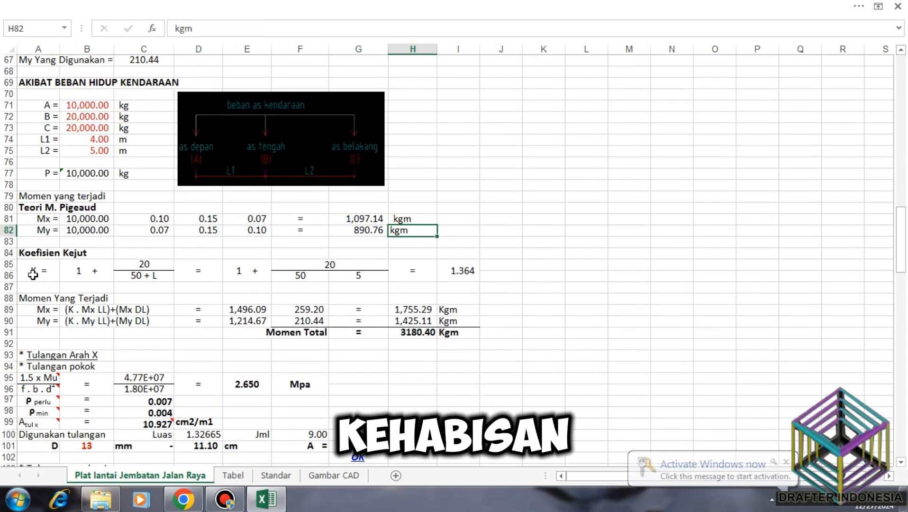
pyautogui.click(82, 271)
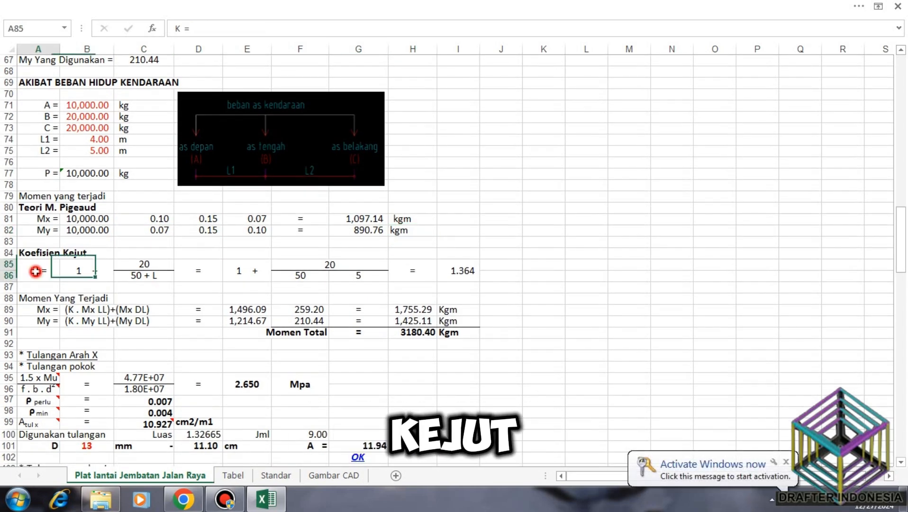
pyautogui.click(142, 264)
pyautogui.click(149, 275)
pyautogui.click(256, 274)
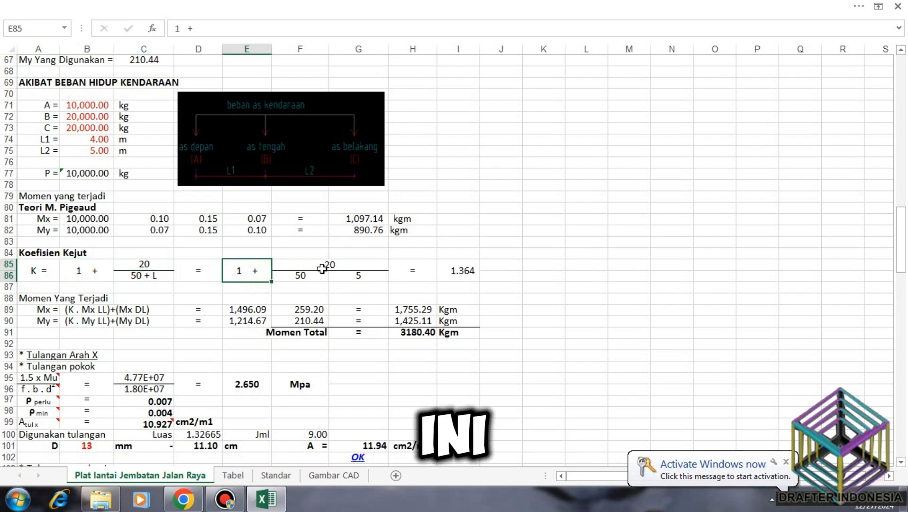
pyautogui.click(331, 264)
pyautogui.click(304, 276)
pyautogui.click(347, 276)
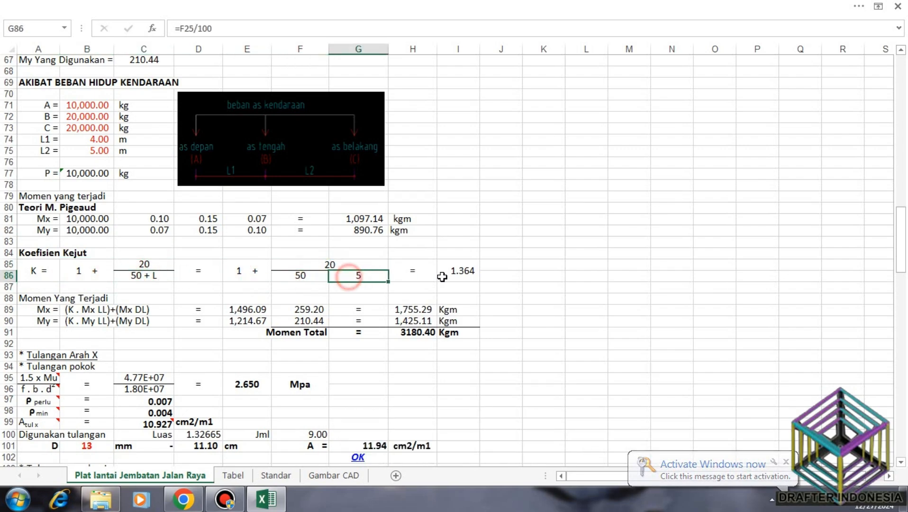
pyautogui.click(462, 272)
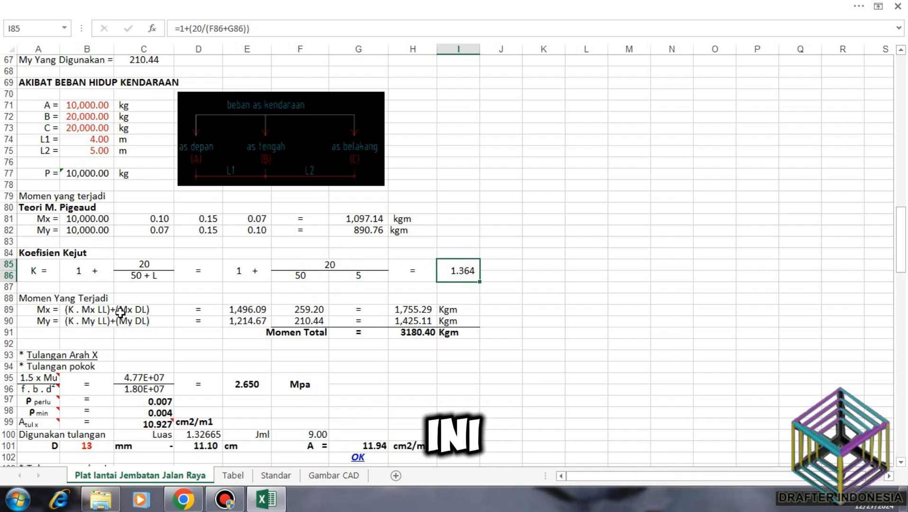
# Step: Examine the live-load and dead-load parts of Mx under Momen Yang Terjadi and their sum formula
pyautogui.click(248, 310)
pyautogui.click(305, 310)
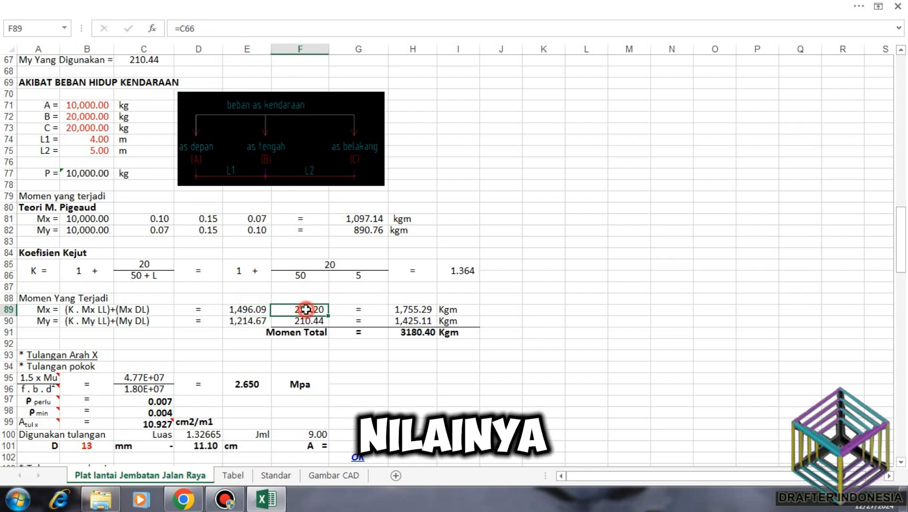
pyautogui.click(412, 310)
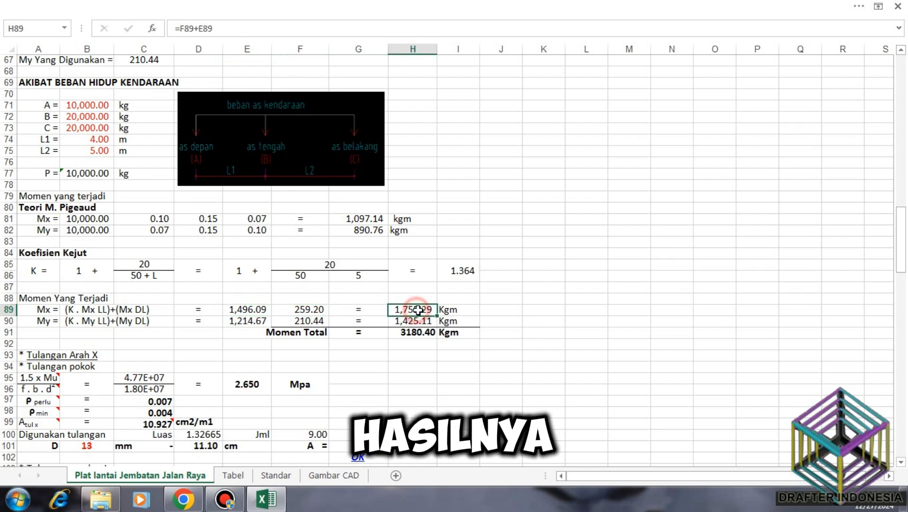
# Step: Examine the expression, parts and sum of My under Momen Yang Terjadi, plus the Momen Total formula
pyautogui.click(48, 322)
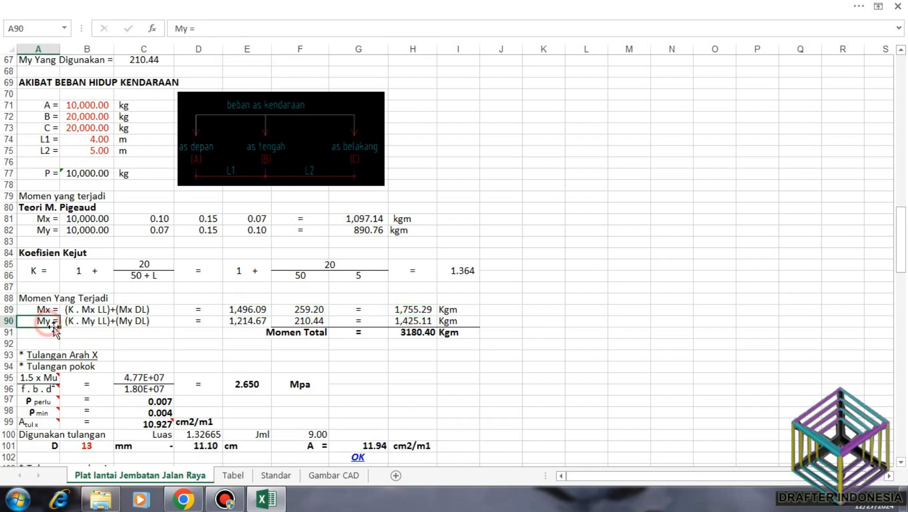
pyautogui.click(79, 322)
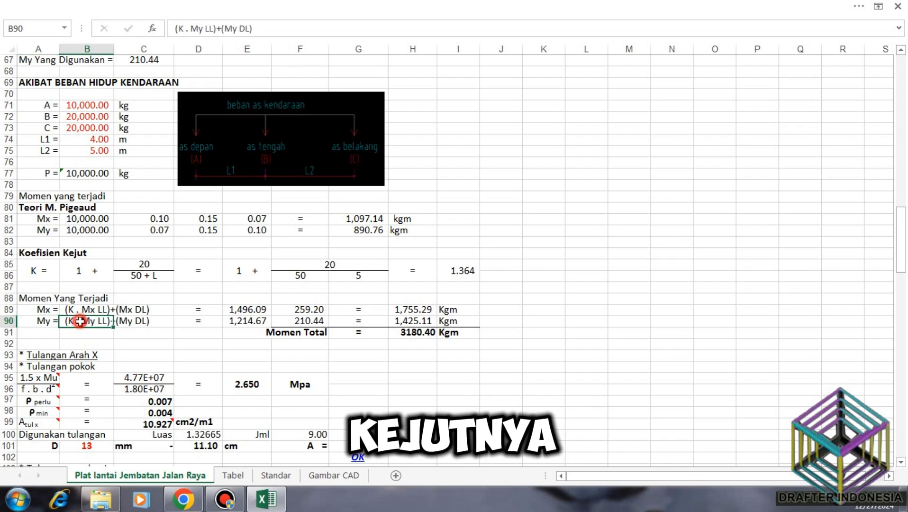
pyautogui.click(245, 320)
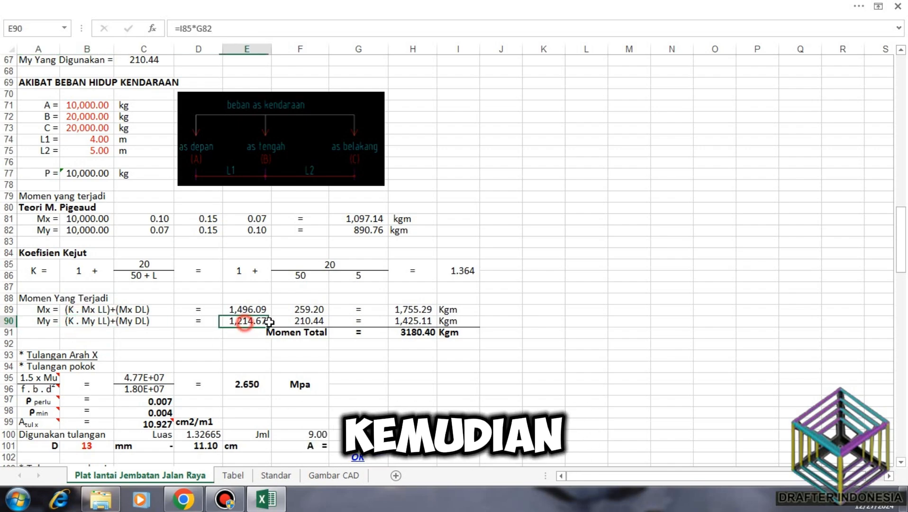
pyautogui.click(304, 320)
pyautogui.click(412, 322)
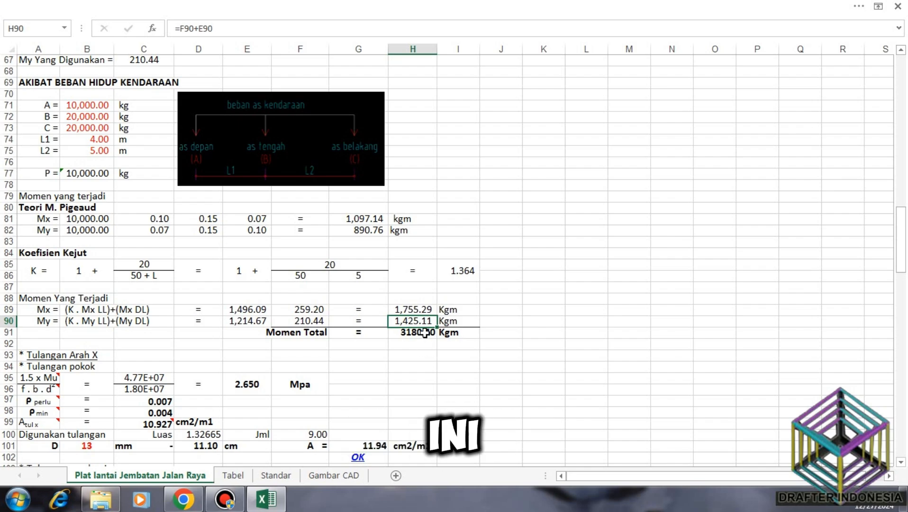
pyautogui.click(425, 333)
# Step: Examine the ratio 1.5 x Mu over f.b.d² for the X-direction main reinforcement: its terms, substituted values, quotient and unit
pyautogui.scroll(-3, 479, 271)
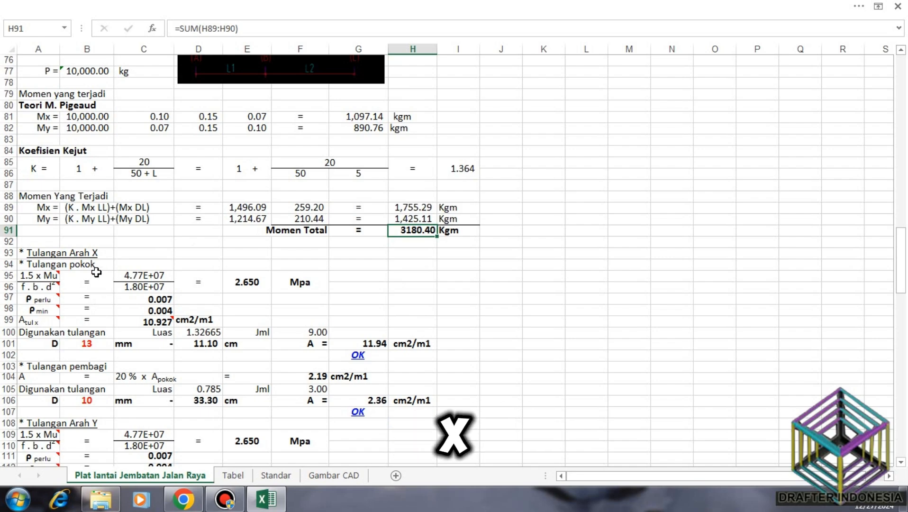
pyautogui.click(52, 264)
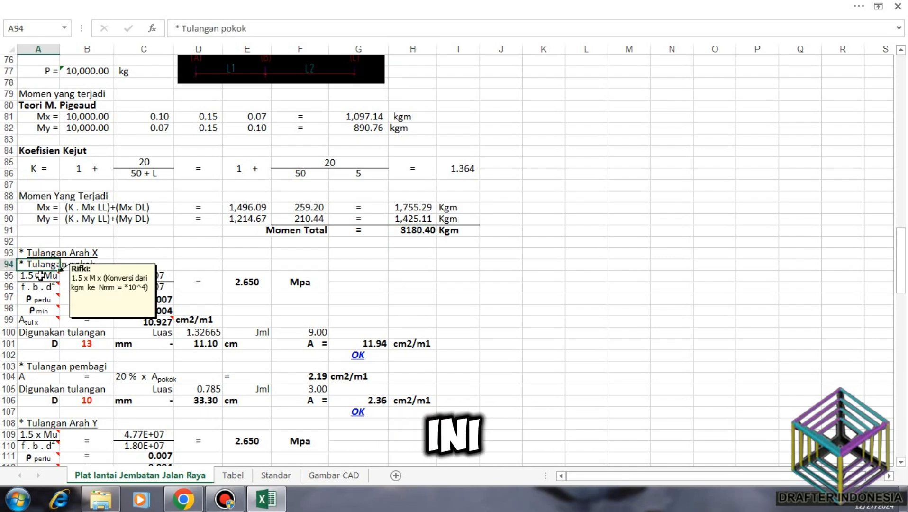
pyautogui.click(41, 276)
pyautogui.click(42, 285)
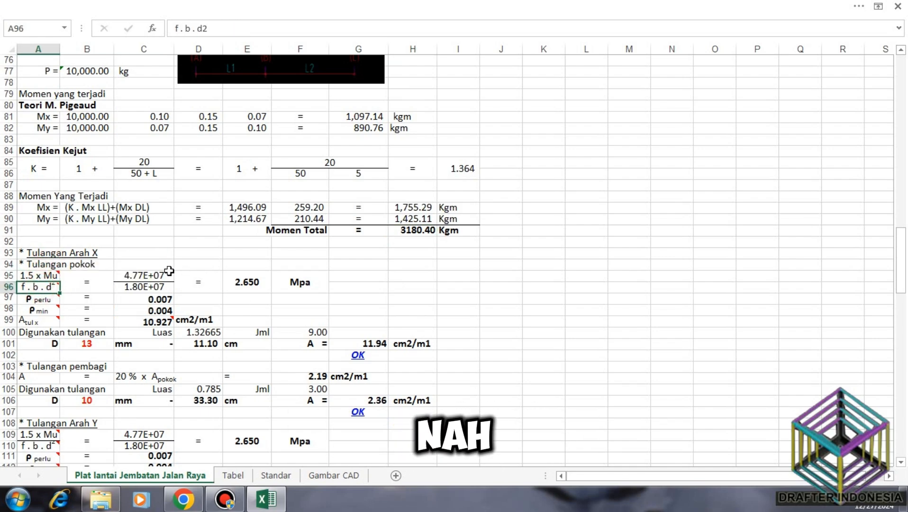
pyautogui.click(157, 274)
pyautogui.click(144, 286)
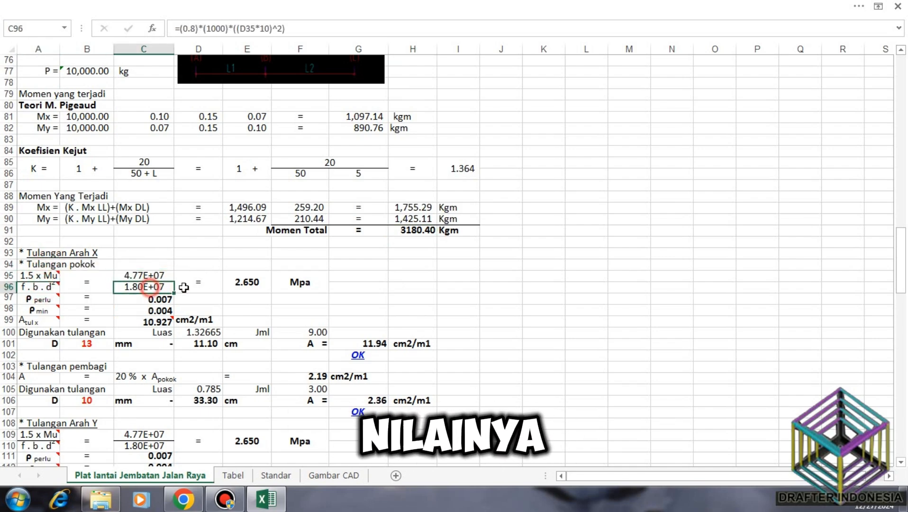
pyautogui.click(250, 280)
pyautogui.click(298, 283)
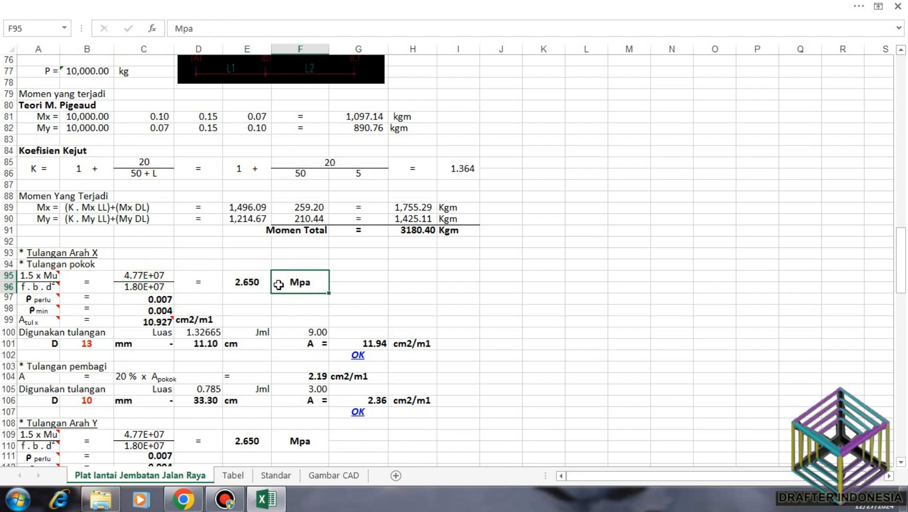
# Step: Examine the formulas for required and minimum ρ, steel area Atul x, bar area and bar count of the X-direction main reinforcement
pyautogui.click(168, 298)
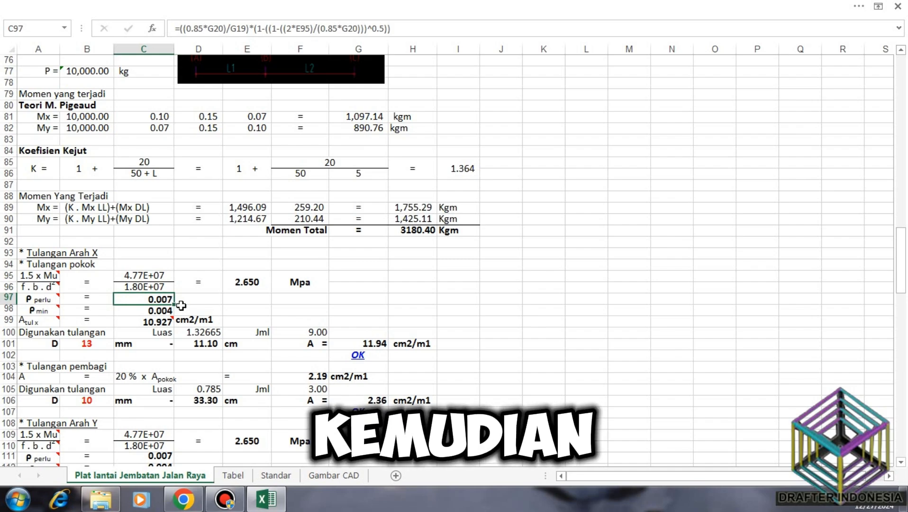
pyautogui.click(168, 309)
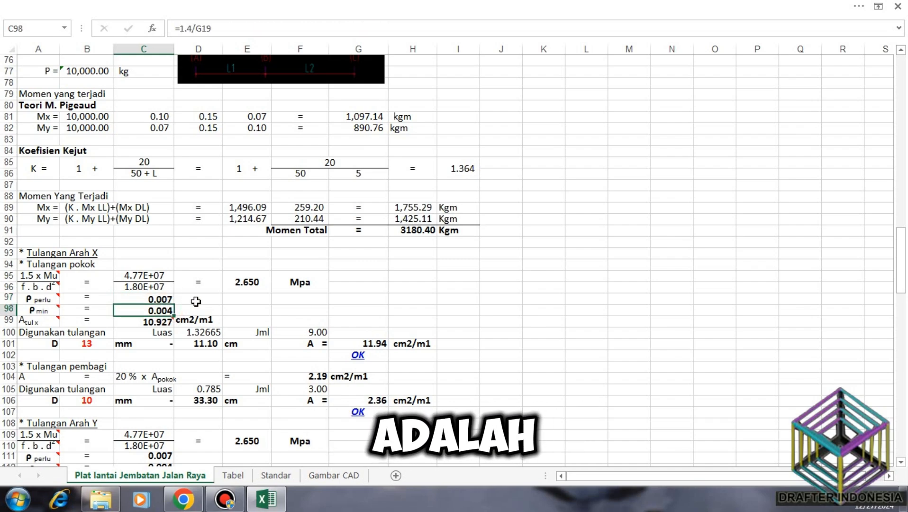
pyautogui.click(164, 299)
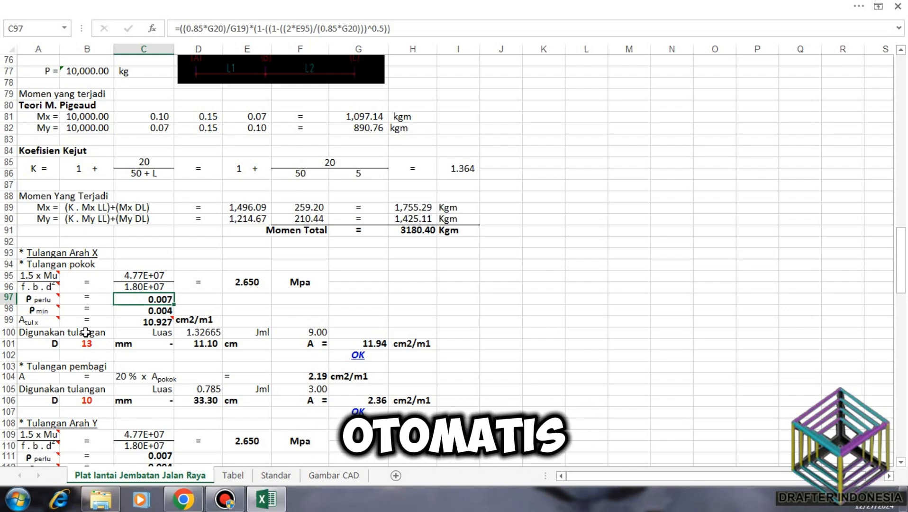
pyautogui.click(159, 322)
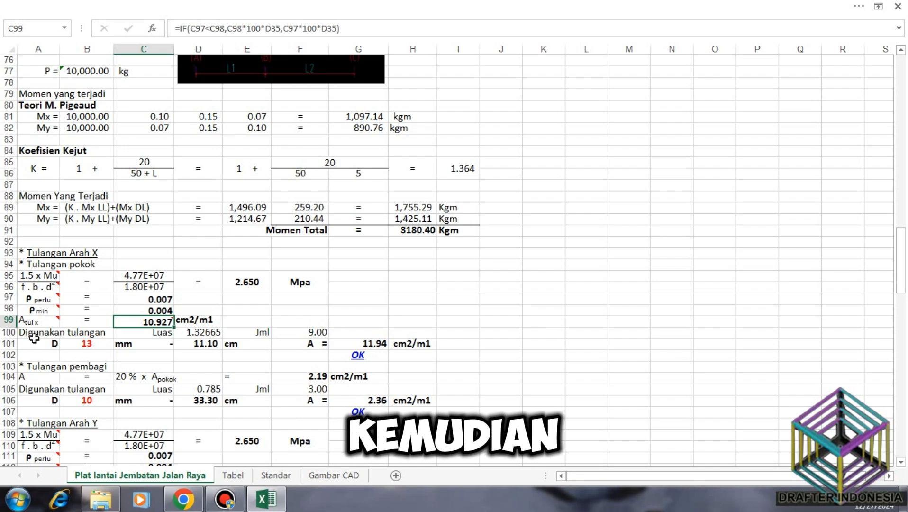
pyautogui.click(206, 331)
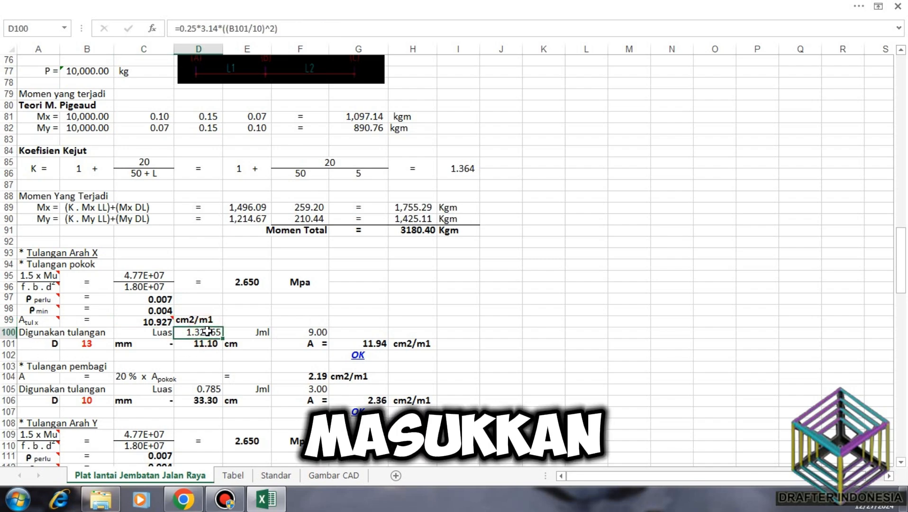
pyautogui.click(319, 331)
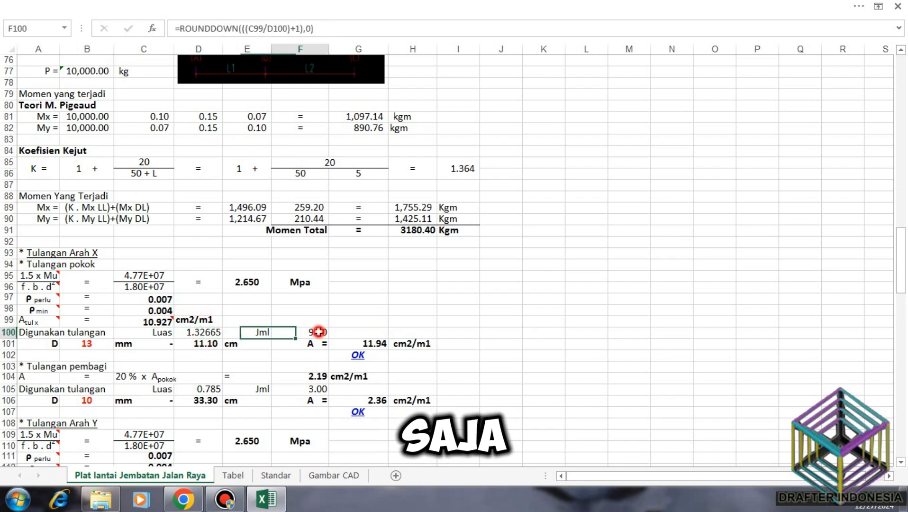
# Step: Try bar diameters of 10 mm and 12 mm for the X-direction main reinforcement, checking the spacing formula
pyautogui.click(83, 343)
pyautogui.write('10')
pyautogui.press('Return')
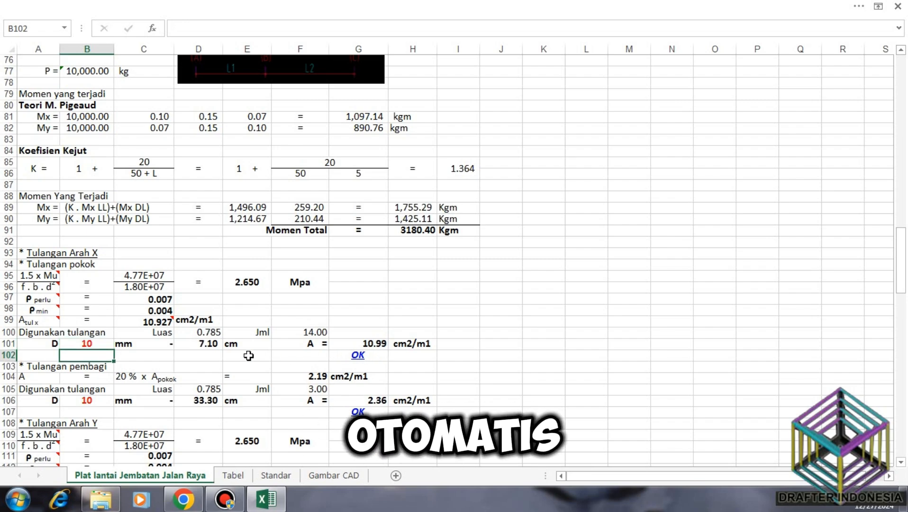
pyautogui.click(212, 345)
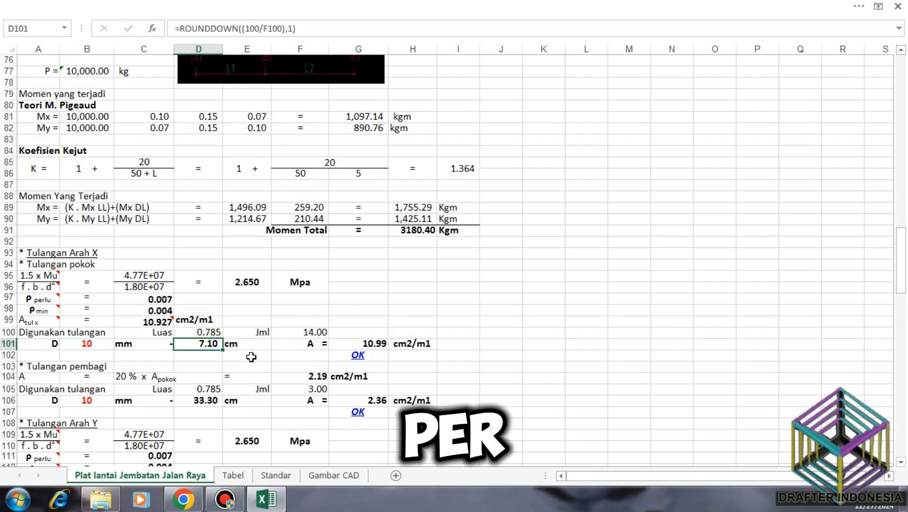
pyautogui.click(91, 345)
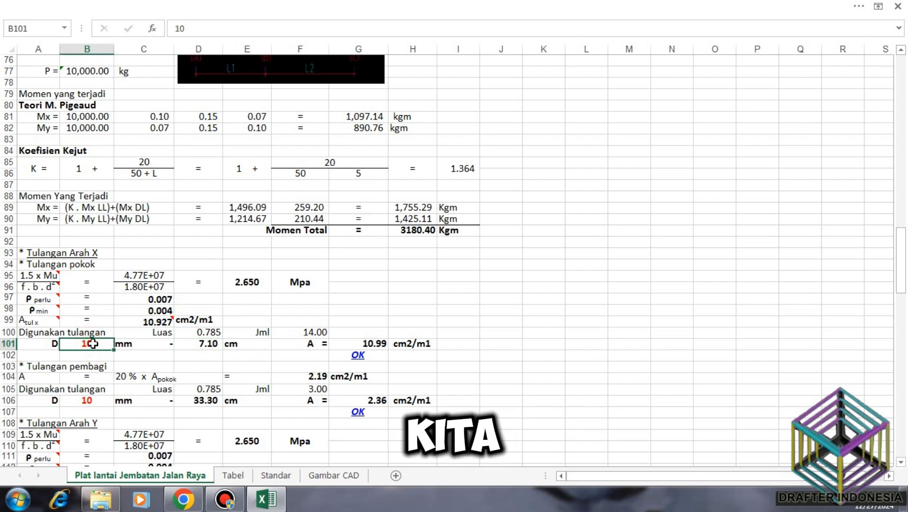
pyautogui.write('12')
pyautogui.press('Return')
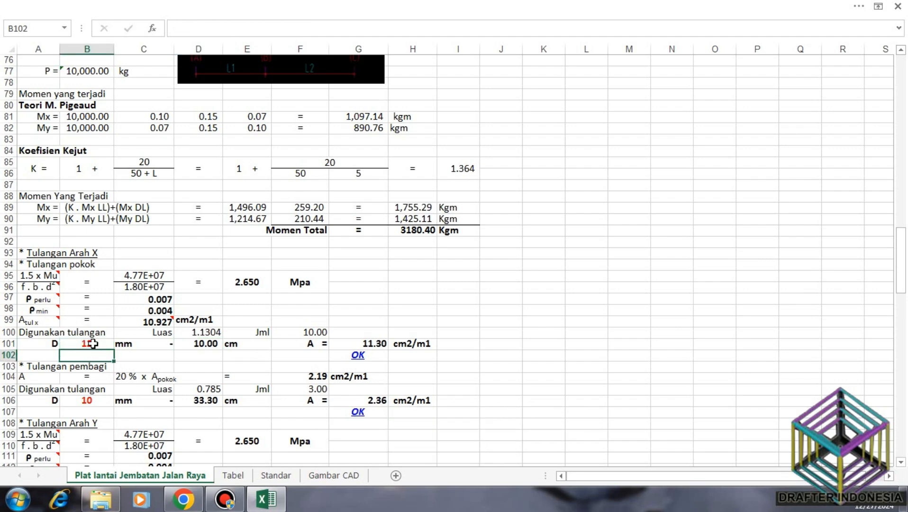
# Step: Set the bar diameter of the X-direction main reinforcement to 13 mm
pyautogui.click(93, 344)
pyautogui.write('13')
pyautogui.press('Return')
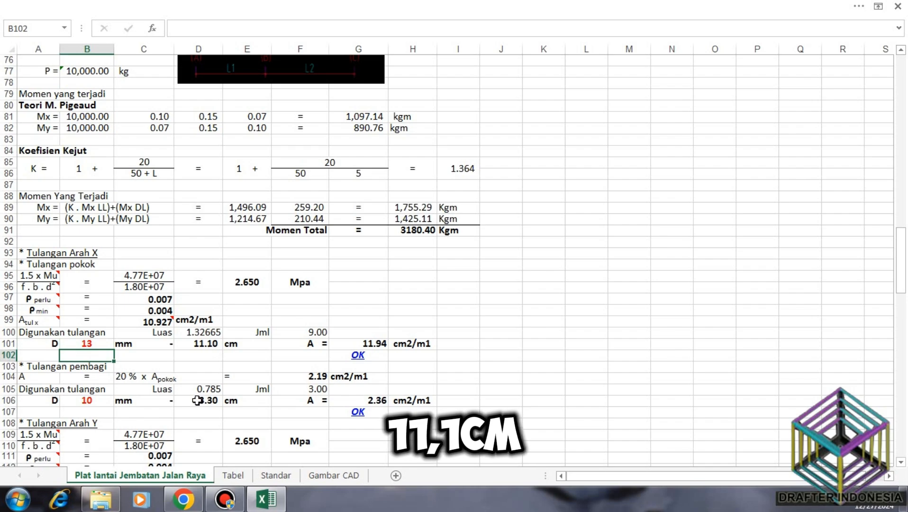
# Step: Check the provided steel area of the X-direction main reinforcement and its OK/NO formula against the required area Atul x
pyautogui.click(375, 340)
pyautogui.click(373, 357)
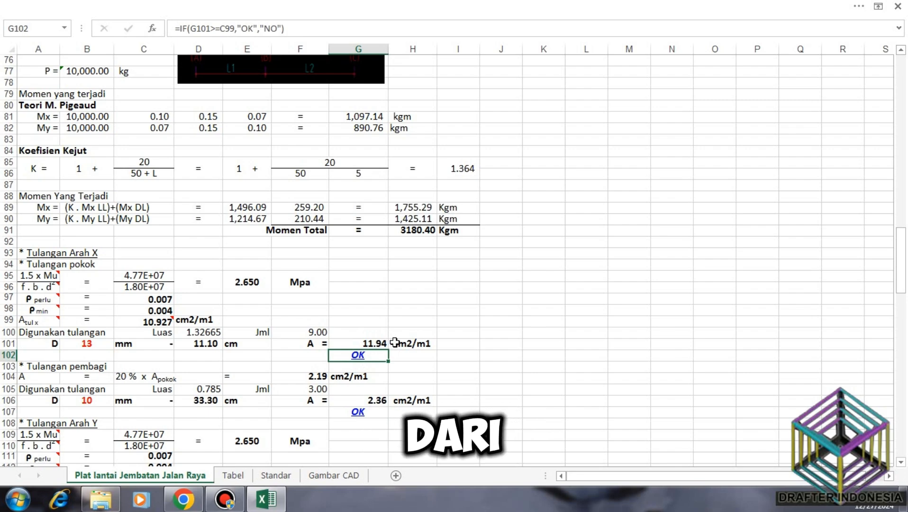
pyautogui.scroll(-1, 398, 332)
pyautogui.click(160, 287)
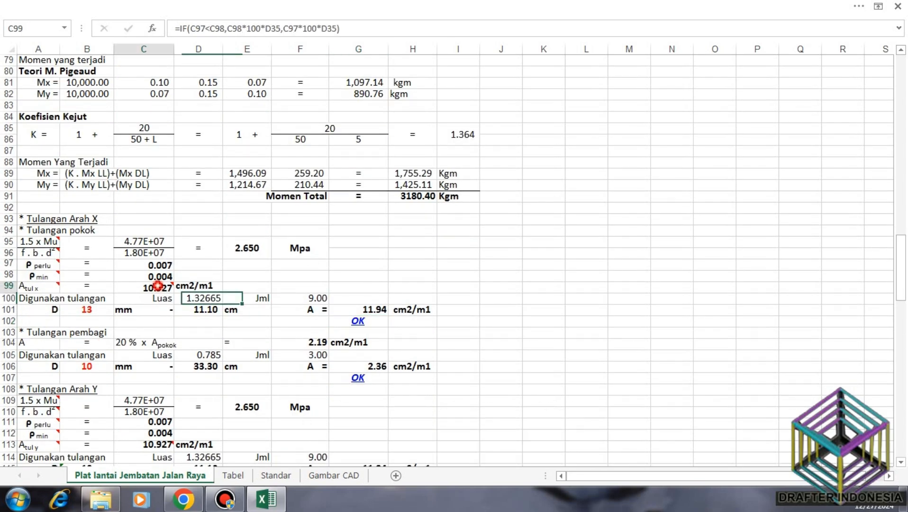
# Step: Examine the X-direction distribution reinforcement under Tulangan pembagi: the required area expression and formula, unit, bar area and bar count
pyautogui.scroll(-1, 317, 288)
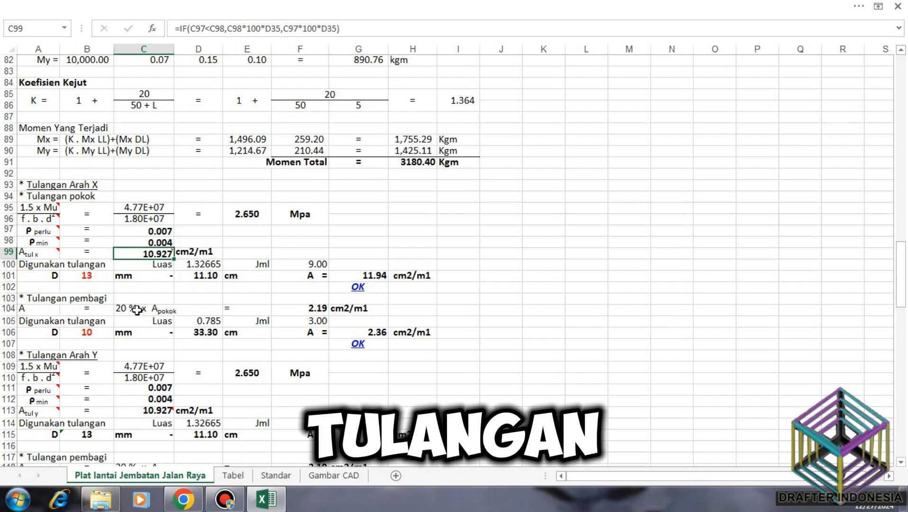
pyautogui.click(48, 310)
pyautogui.click(138, 309)
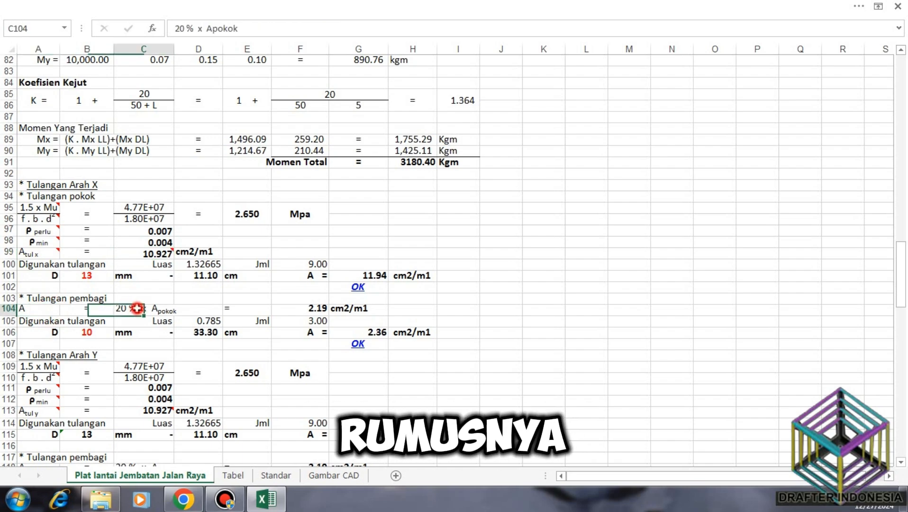
pyautogui.click(234, 309)
pyautogui.click(311, 309)
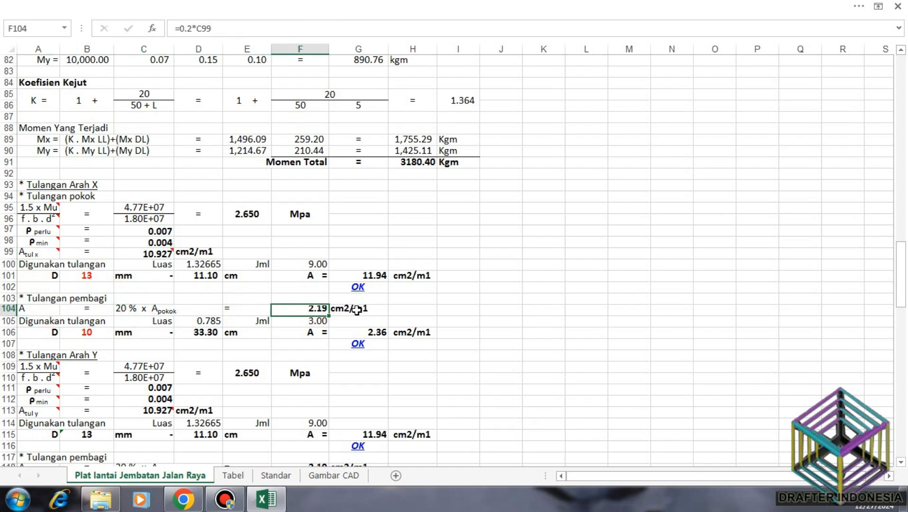
pyautogui.click(357, 310)
pyautogui.click(95, 322)
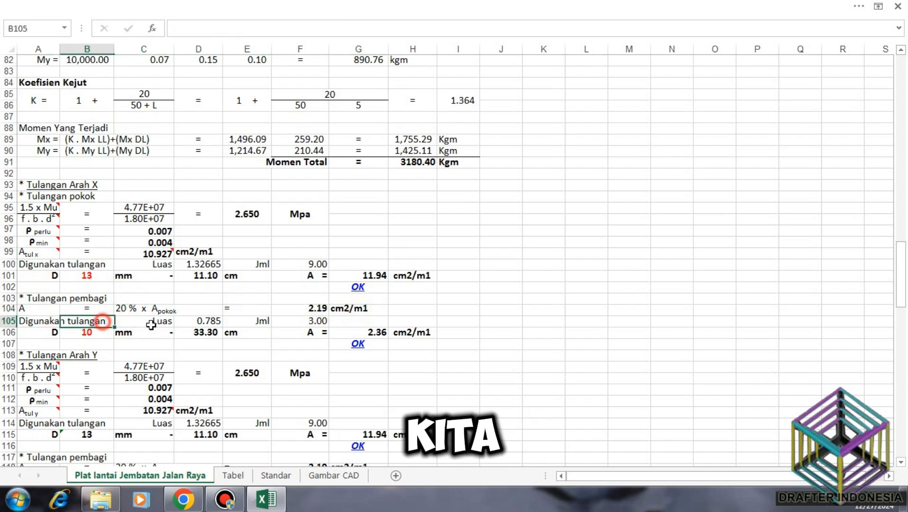
pyautogui.click(207, 321)
pyautogui.click(314, 322)
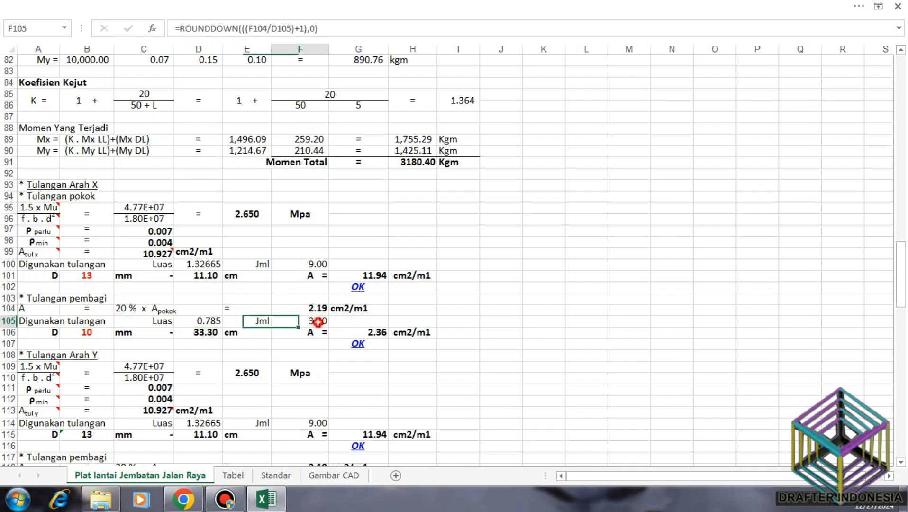
# Step: Try a bar diameter of 13 mm for the X-direction distribution reinforcement
pyautogui.click(87, 333)
pyautogui.write('13')
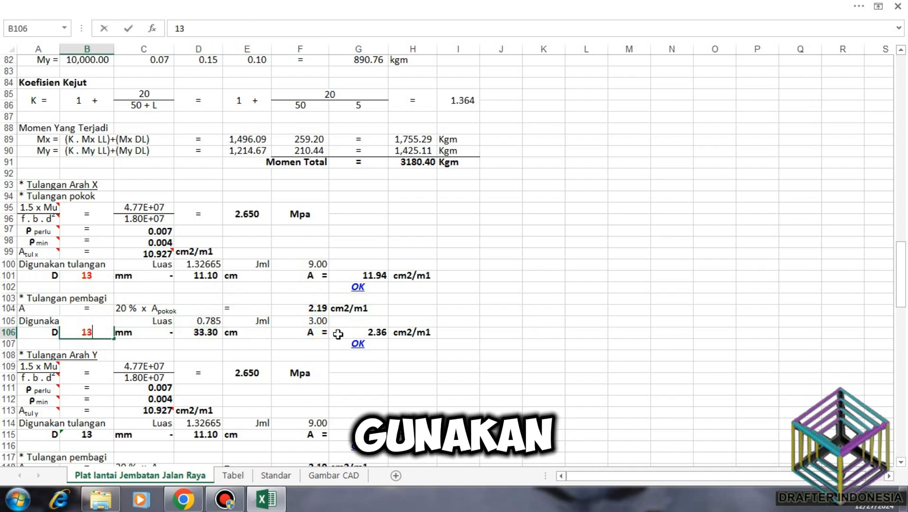
pyautogui.press('Return')
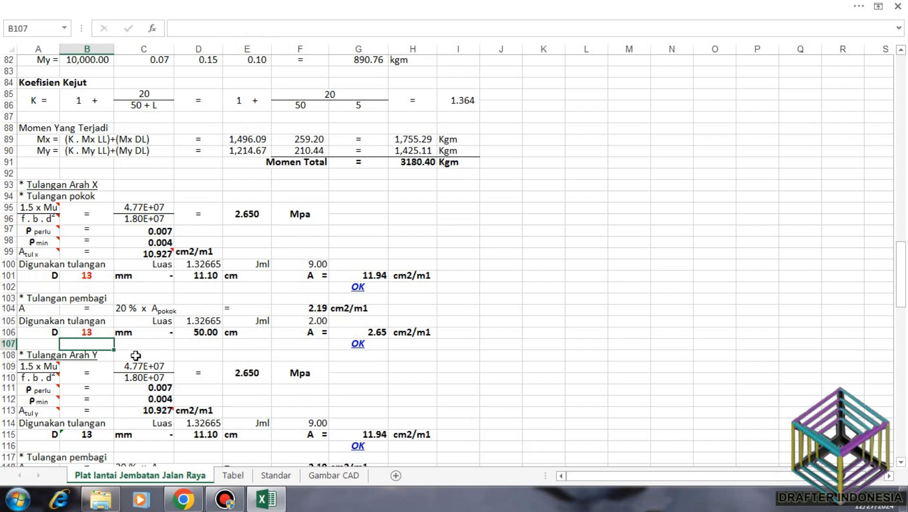
# Step: Set the bar diameter of the X-direction distribution reinforcement to 10 mm
pyautogui.click(98, 331)
pyautogui.write('10')
pyautogui.press('Return')
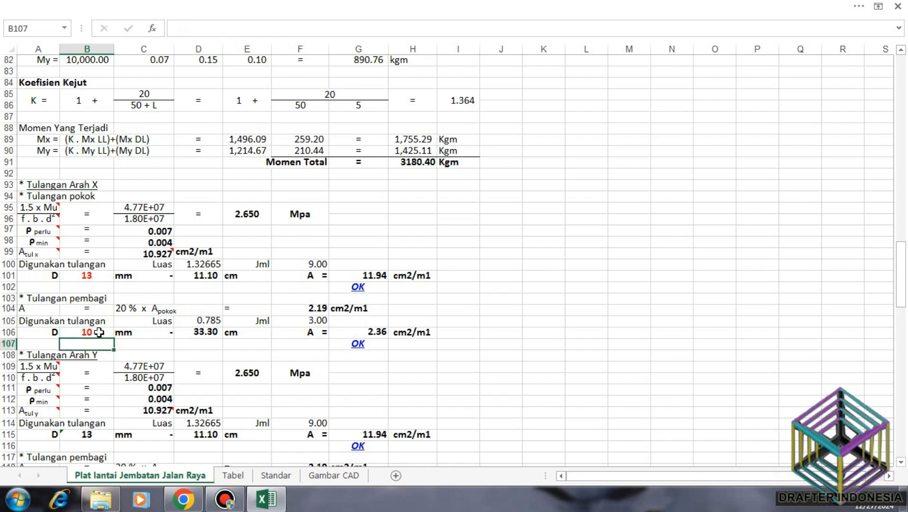
# Step: Check the spacing, diameter, provided area and OK/NO formula of the X-direction distribution reinforcement
pyautogui.click(209, 333)
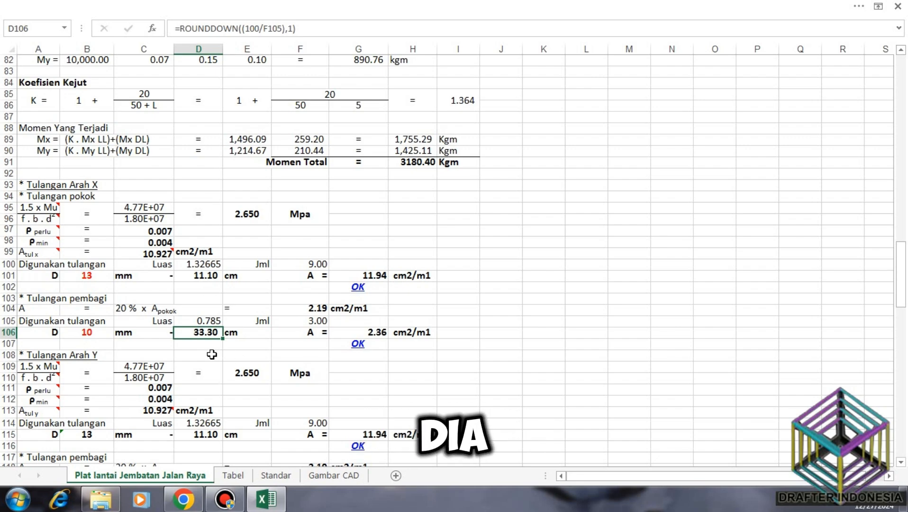
pyautogui.click(98, 331)
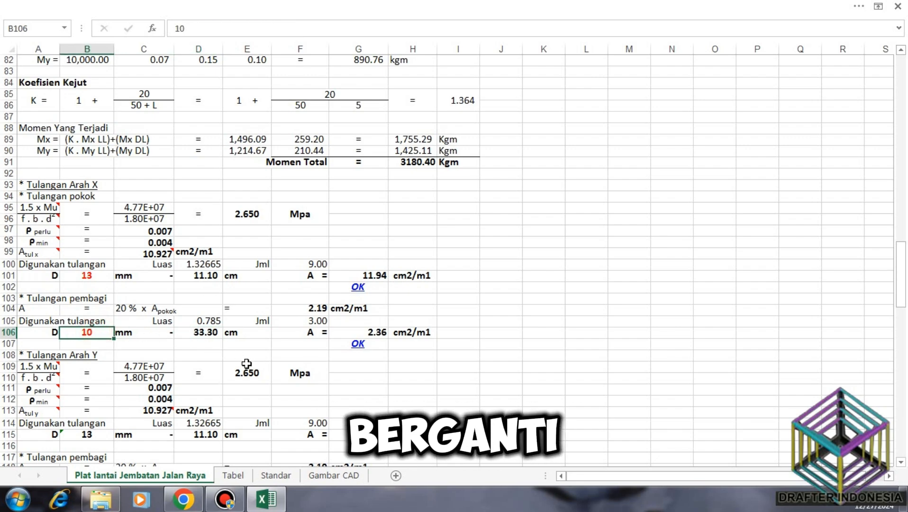
pyautogui.click(379, 332)
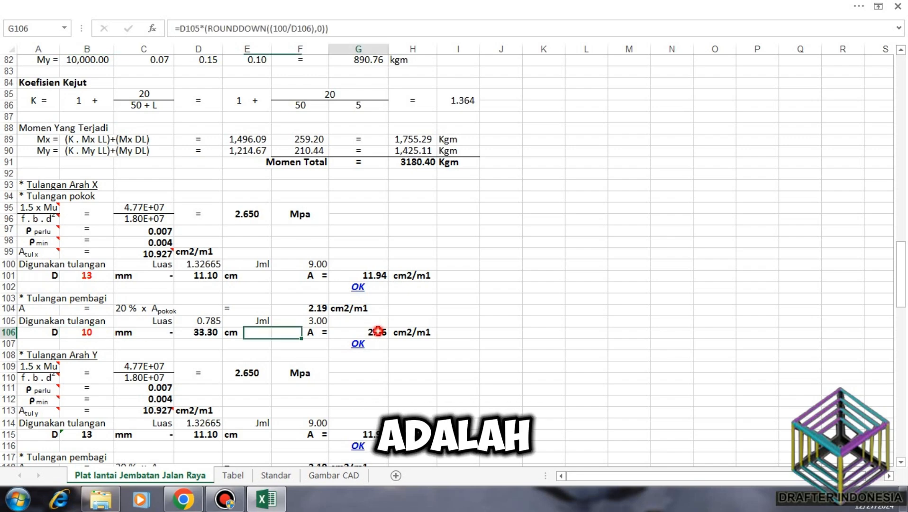
pyautogui.scroll(-1, 384, 339)
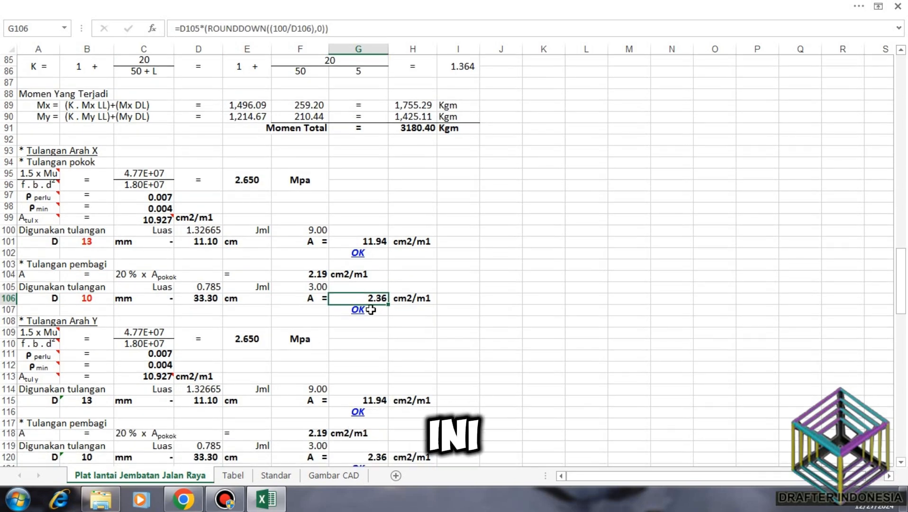
pyautogui.click(365, 309)
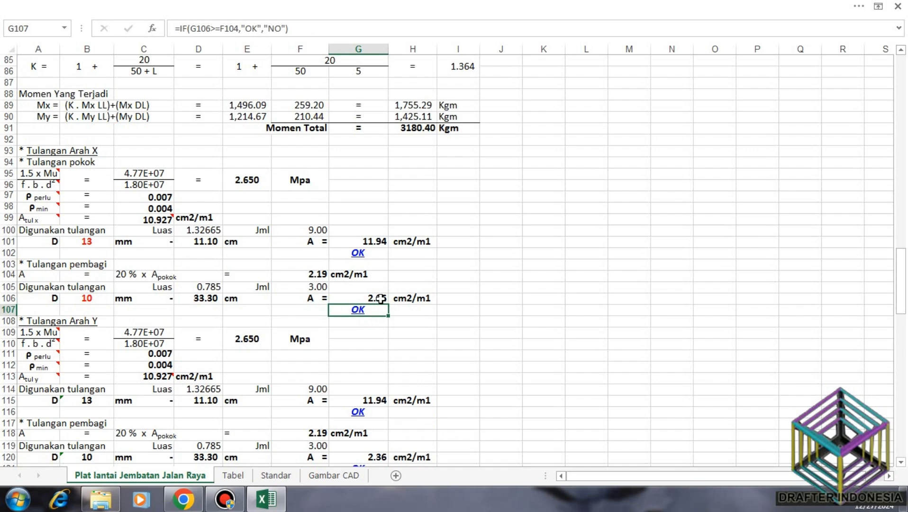
# Step: Examine the ratio 1.5 x Mu over f.b.d² under Tulangan Arah Y: its terms, substituted values, quotient formula and unit
pyautogui.scroll(-1, 402, 285)
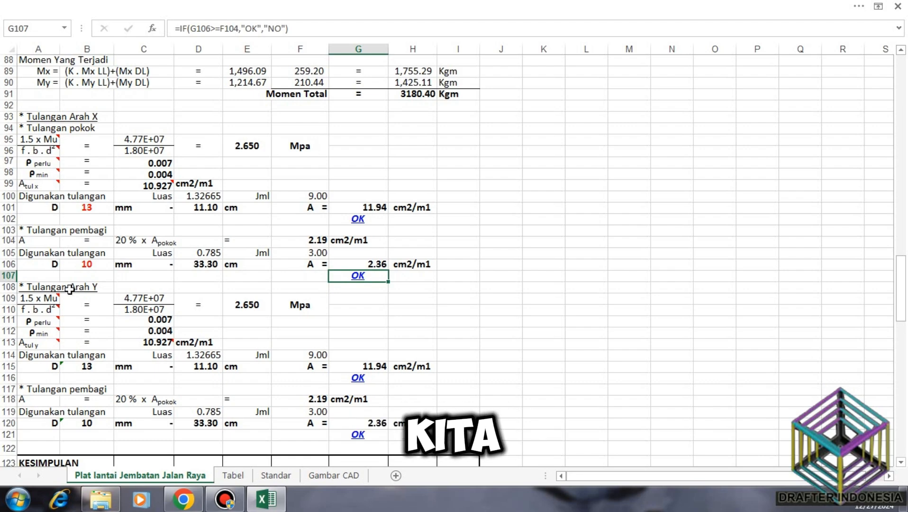
pyautogui.click(45, 297)
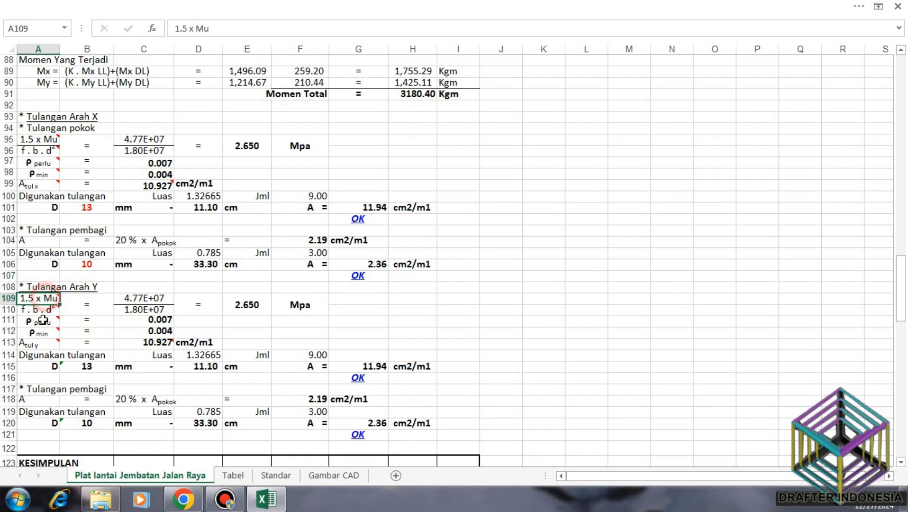
pyautogui.click(40, 309)
pyautogui.click(156, 299)
pyautogui.click(156, 308)
pyautogui.click(246, 305)
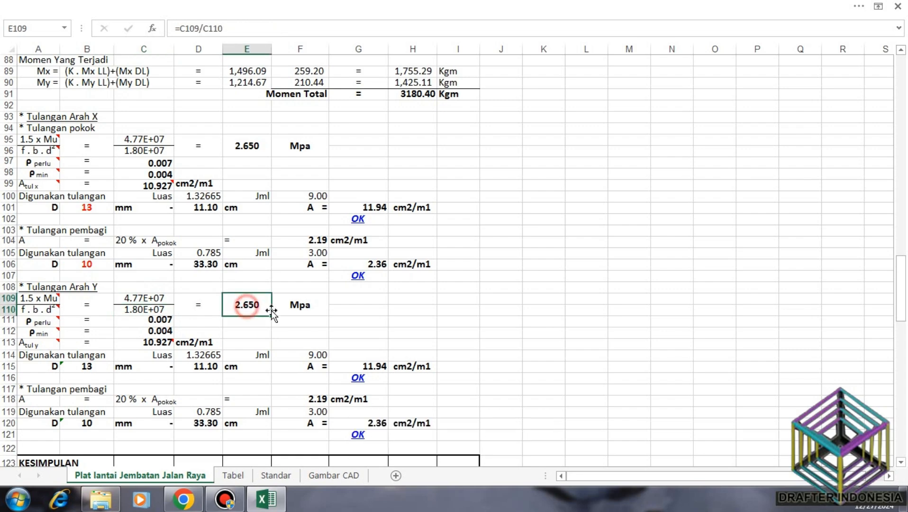
pyautogui.click(306, 308)
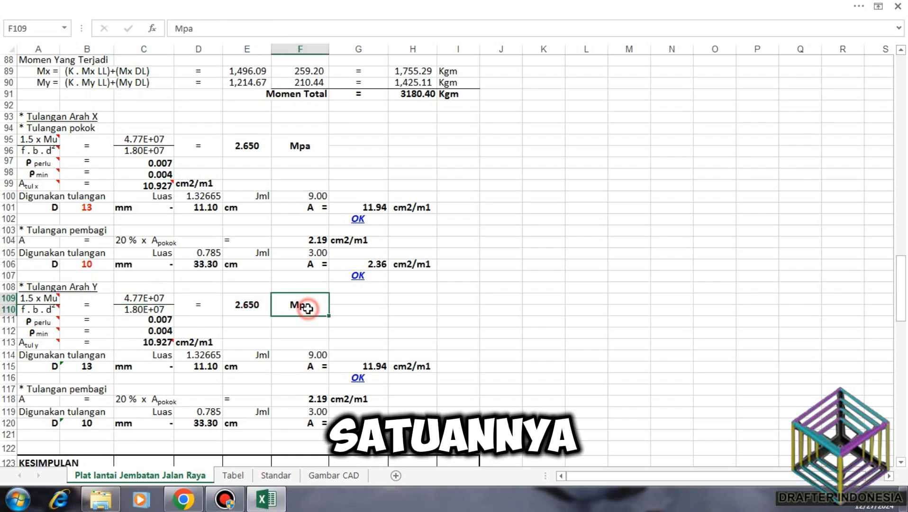
# Step: Examine the Y-direction reinforcement ratios ρ perlu and ρ min and the required area A tul y: their formulas and the area unit
pyautogui.click(42, 324)
pyautogui.click(168, 320)
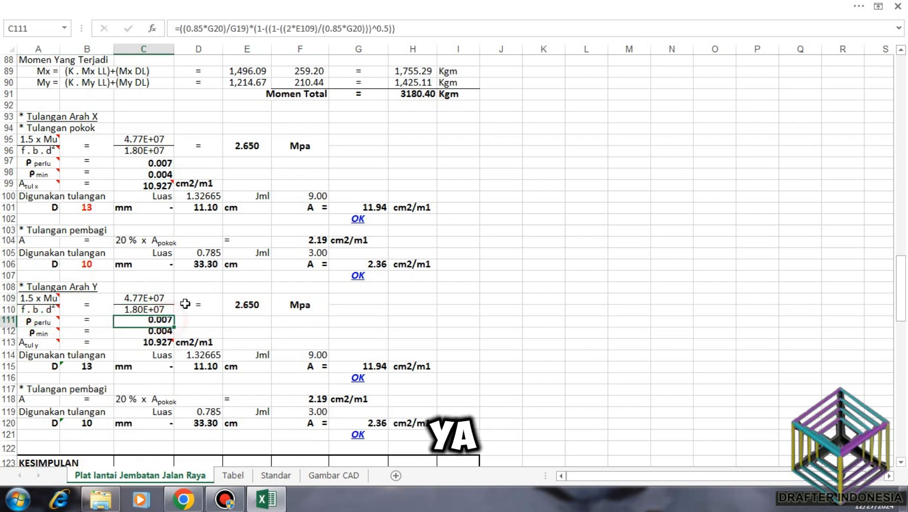
pyautogui.click(165, 332)
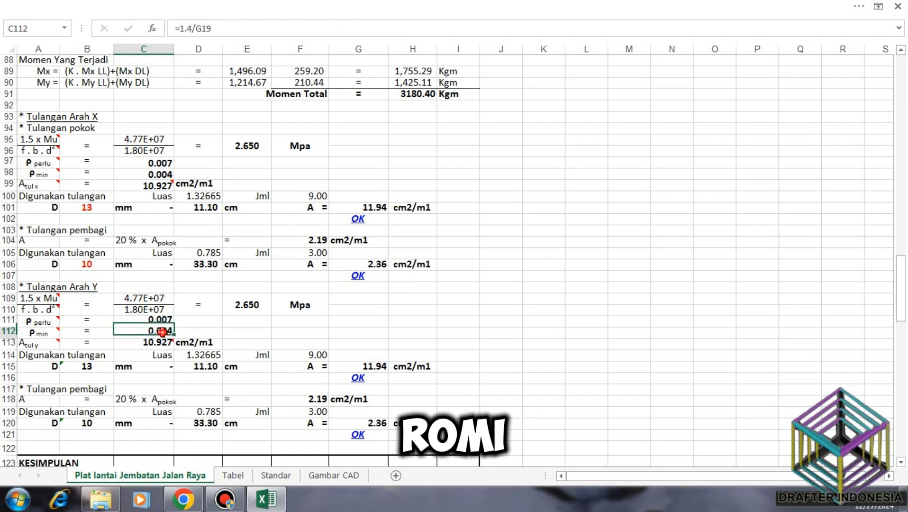
pyautogui.click(351, 311)
pyautogui.click(161, 342)
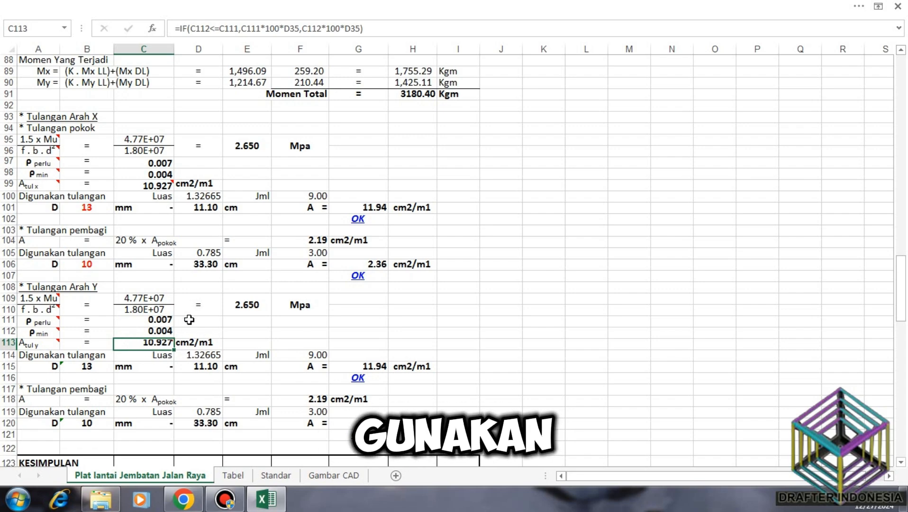
pyautogui.click(208, 343)
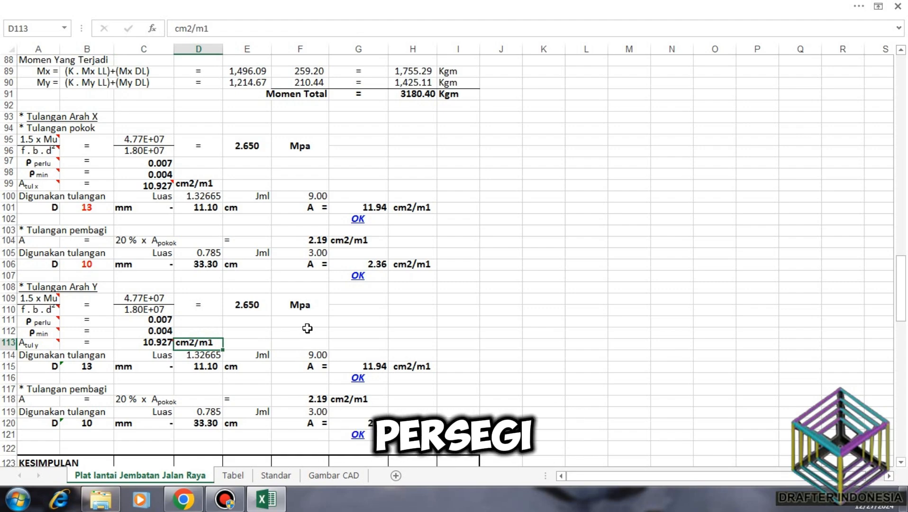
# Step: Check the Y-direction main reinforcement formulas for bar area, diameter, spacing, provided area and the OK/NO comparison
pyautogui.click(200, 355)
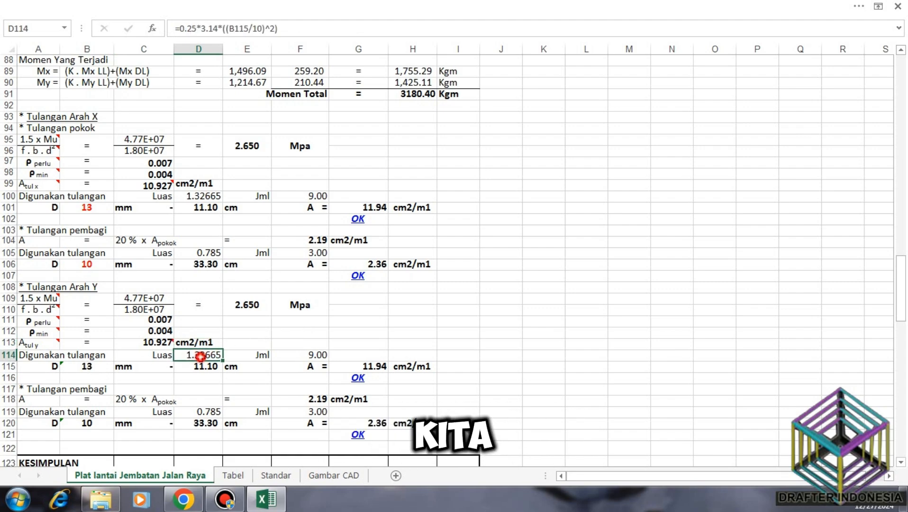
pyautogui.click(300, 344)
pyautogui.click(89, 366)
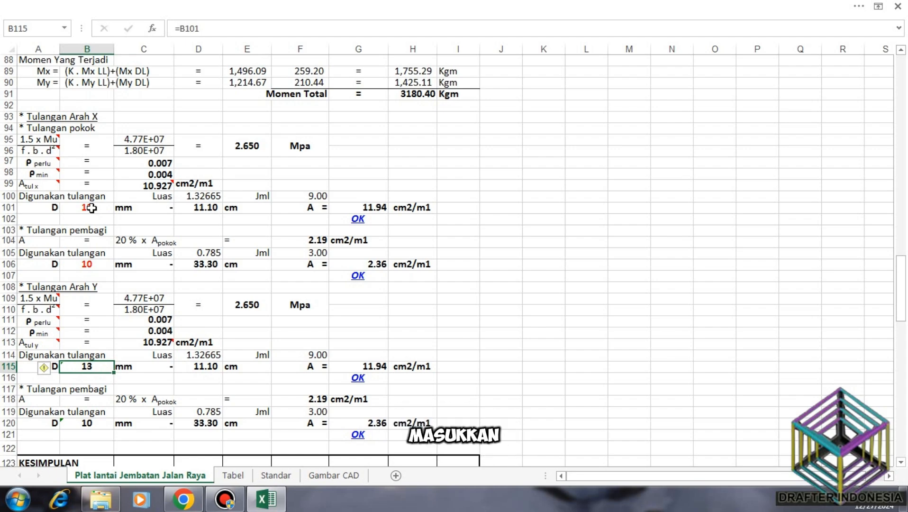
pyautogui.click(203, 367)
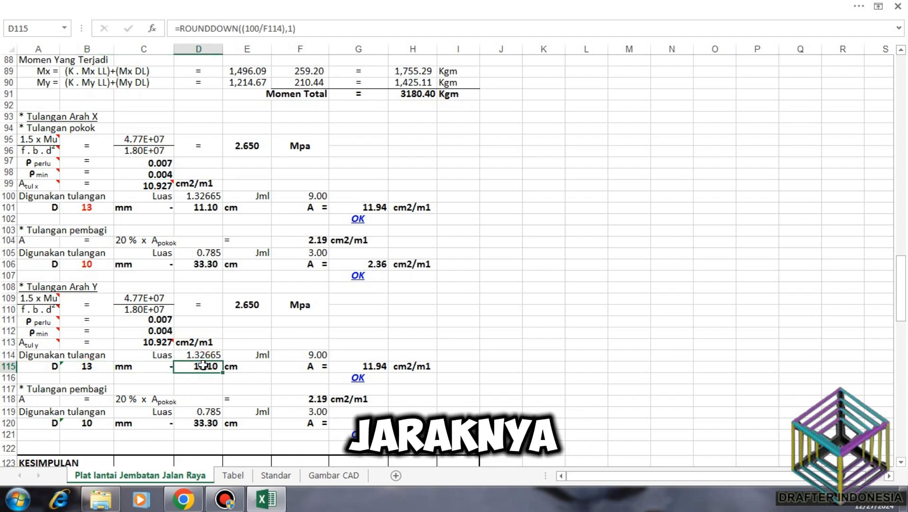
pyautogui.scroll(-1, 207, 365)
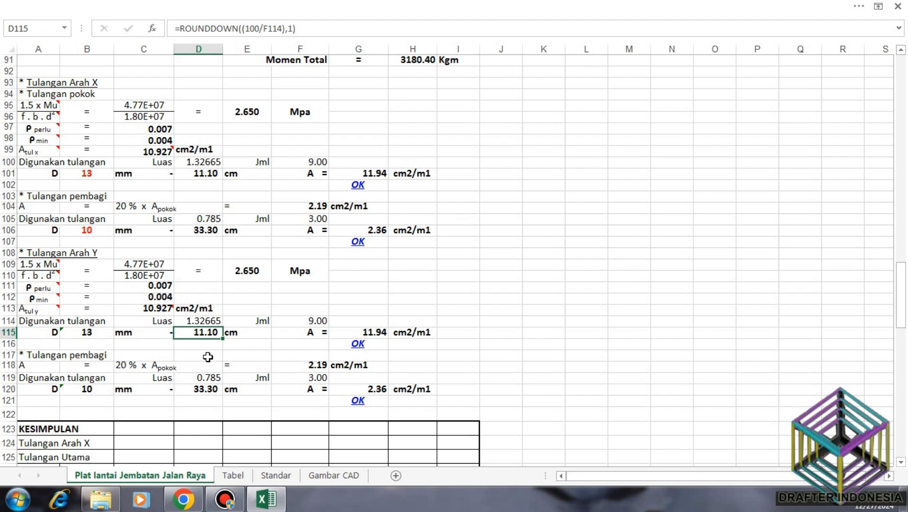
pyautogui.click(381, 334)
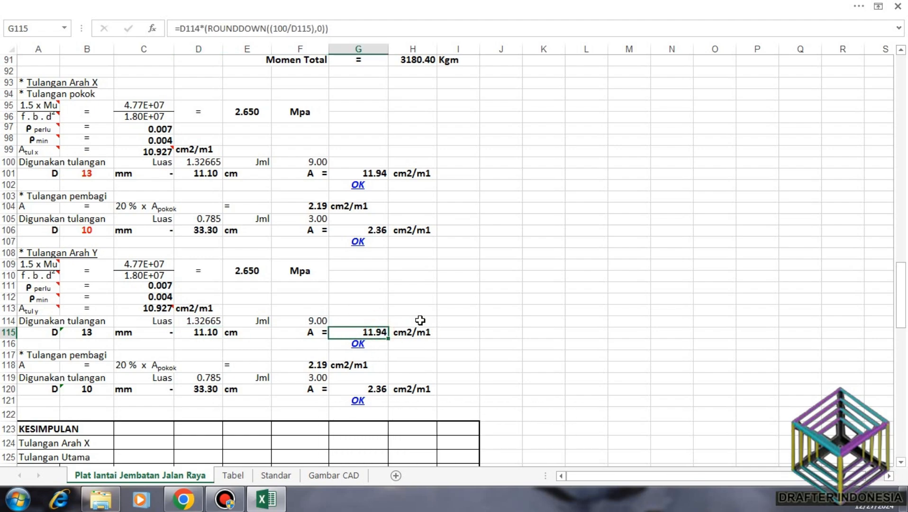
pyautogui.click(361, 344)
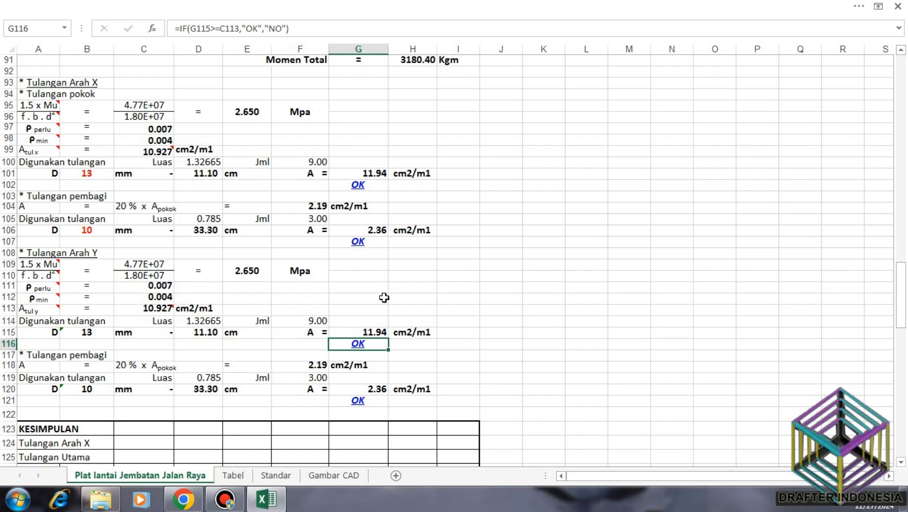
# Step: Review the 20 % x A pokok requirement for the Y-direction distribution reinforcement, and make row 118 slightly taller
pyautogui.scroll(-2, 383, 295)
pyautogui.click(28, 287)
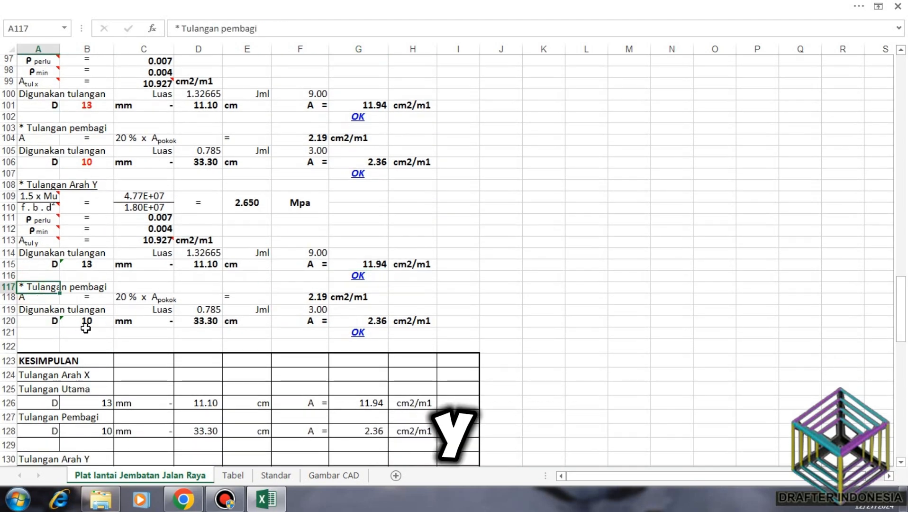
pyautogui.click(46, 298)
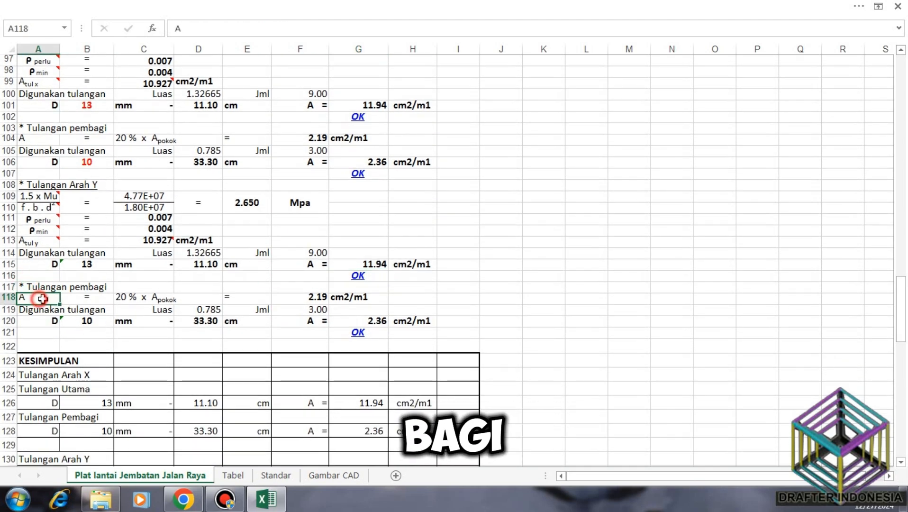
pyautogui.click(150, 299)
pyautogui.click(306, 296)
pyautogui.press('Right')
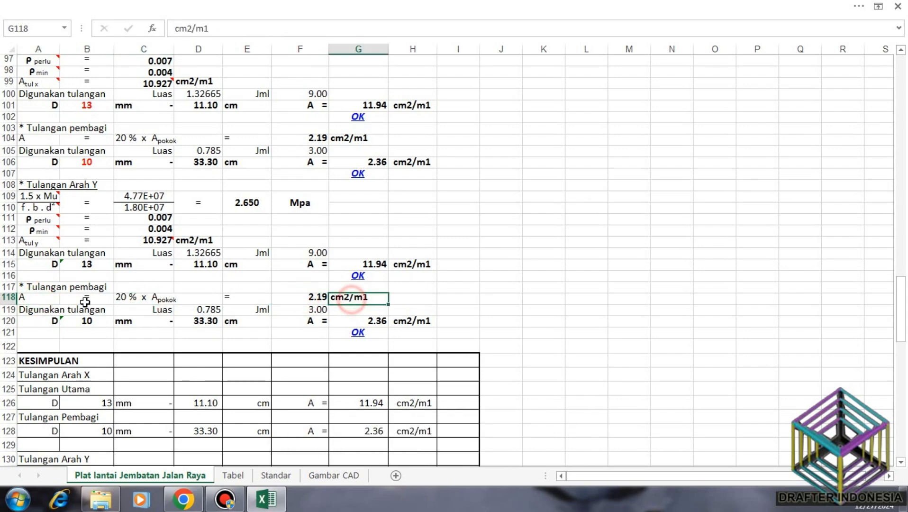
pyautogui.moveTo(14, 303); pyautogui.dragTo(14, 308)
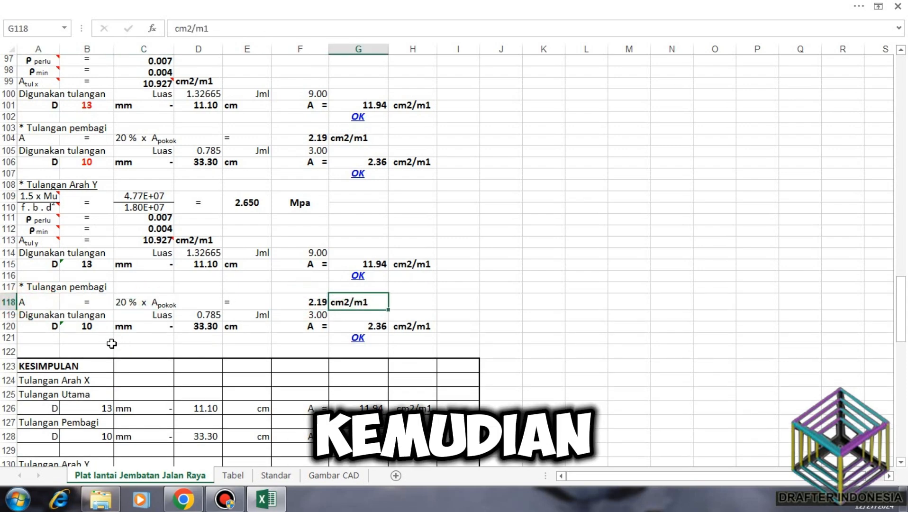
# Step: Check the Y-direction distribution reinforcement formulas for bar area, bar count, diameter, spacing, provided area and the OK/NO comparison
pyautogui.click(46, 317)
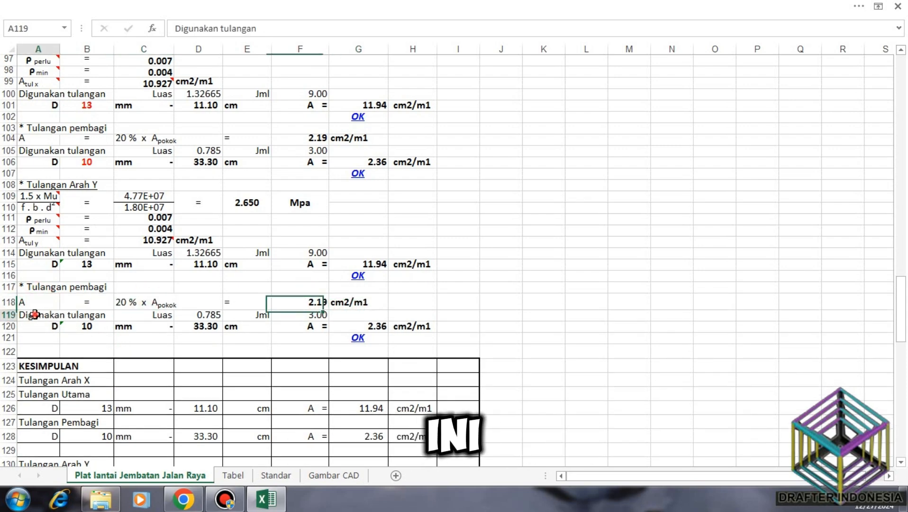
pyautogui.click(198, 315)
pyautogui.click(306, 314)
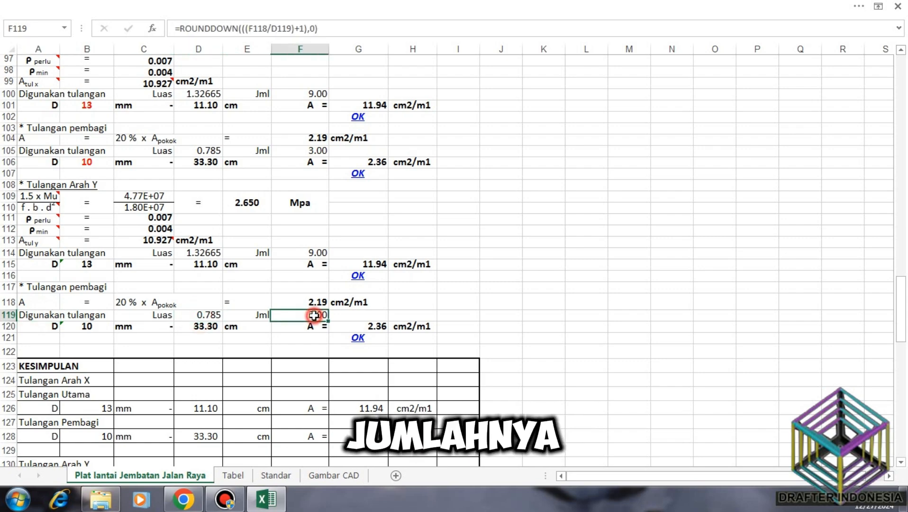
pyautogui.click(86, 326)
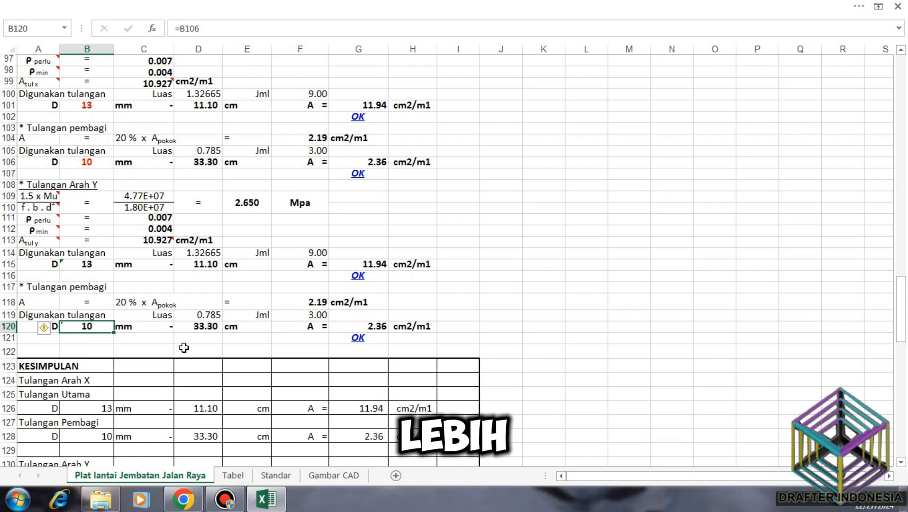
pyautogui.click(214, 326)
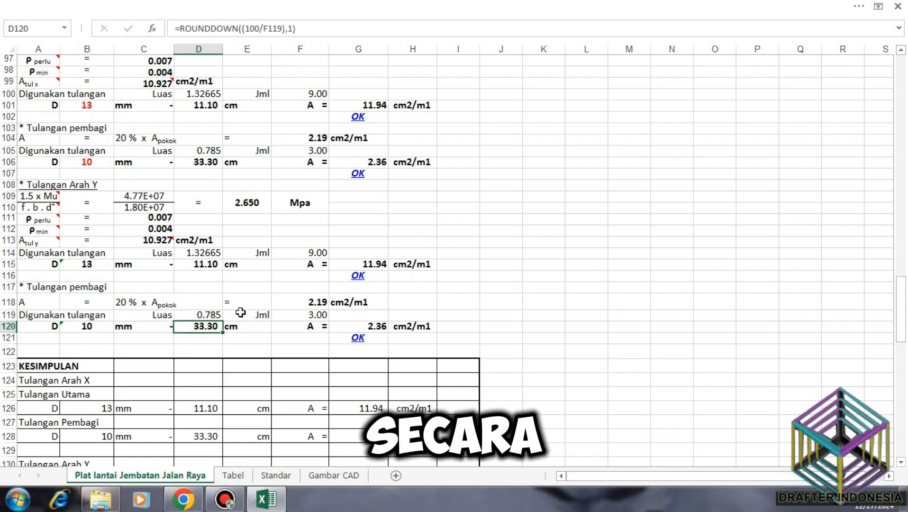
pyautogui.click(375, 327)
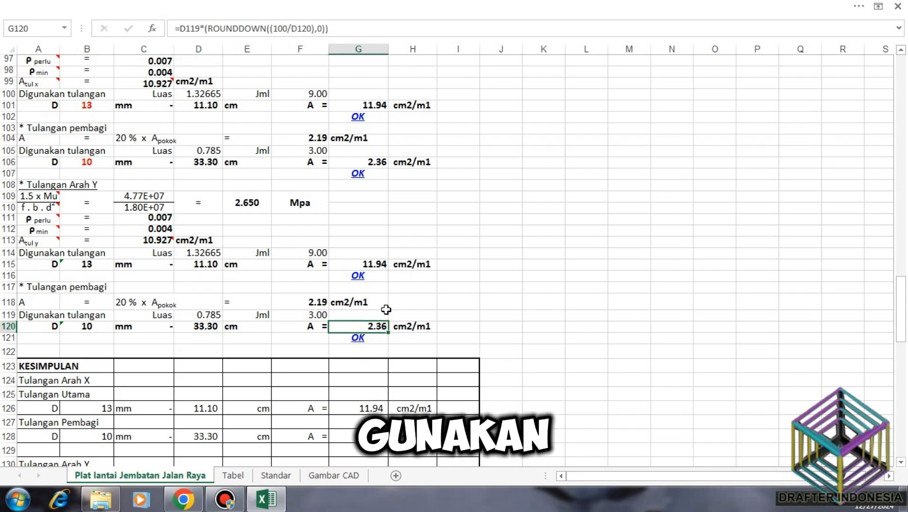
pyautogui.click(366, 339)
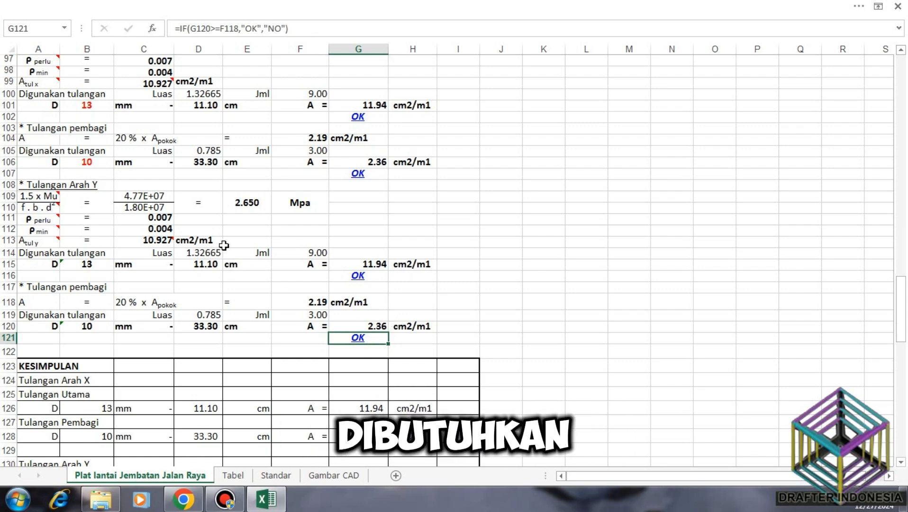
# Step: Review the Tulangan Arah X entries in the KESIMPULAN table: diameter, spacing and area of the main and distribution reinforcement
pyautogui.scroll(-2, 229, 194)
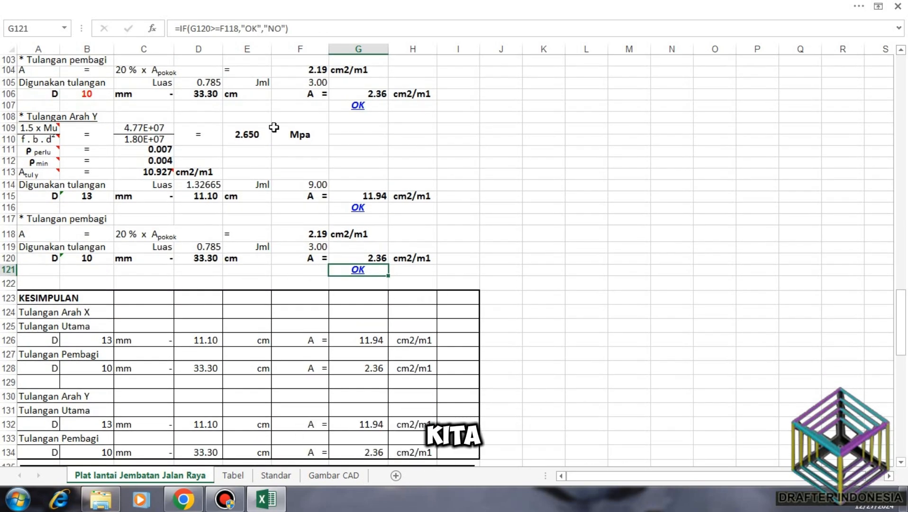
pyautogui.scroll(2, 377, 243)
pyautogui.scroll(-4, 391, 229)
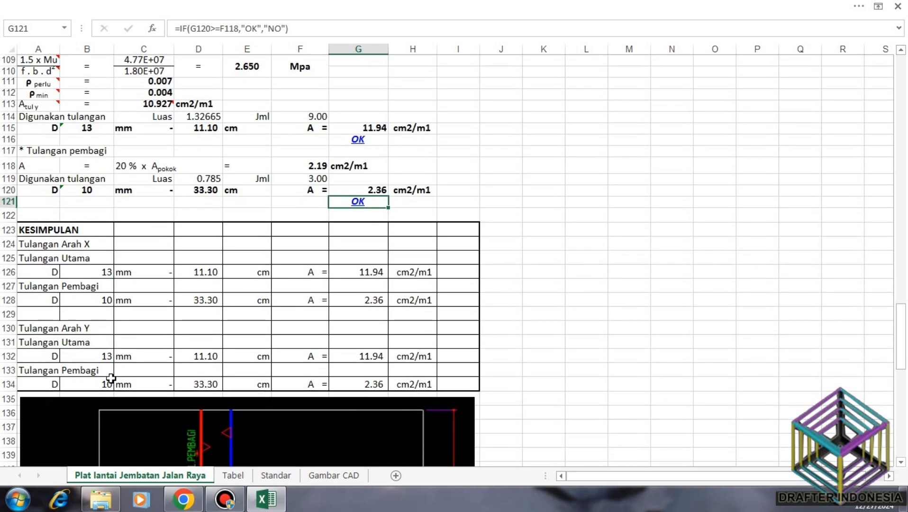
pyautogui.click(28, 242)
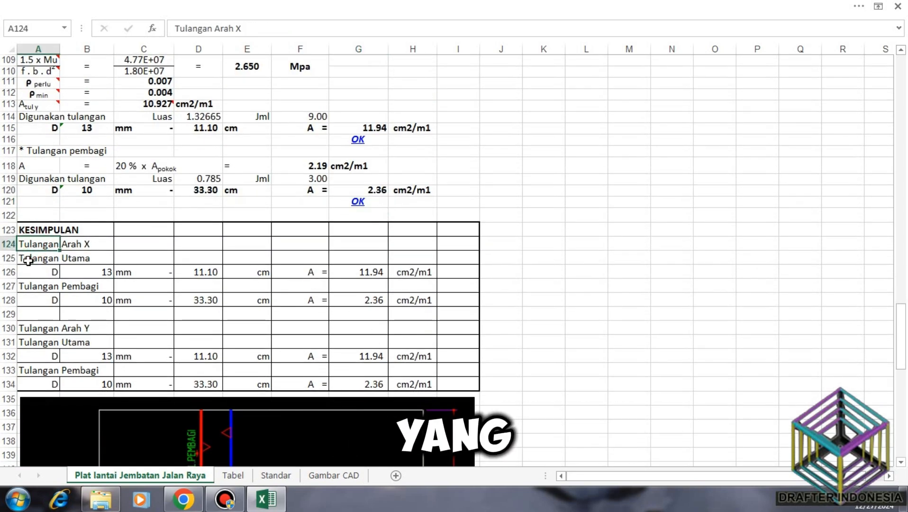
pyautogui.click(28, 259)
pyautogui.click(27, 274)
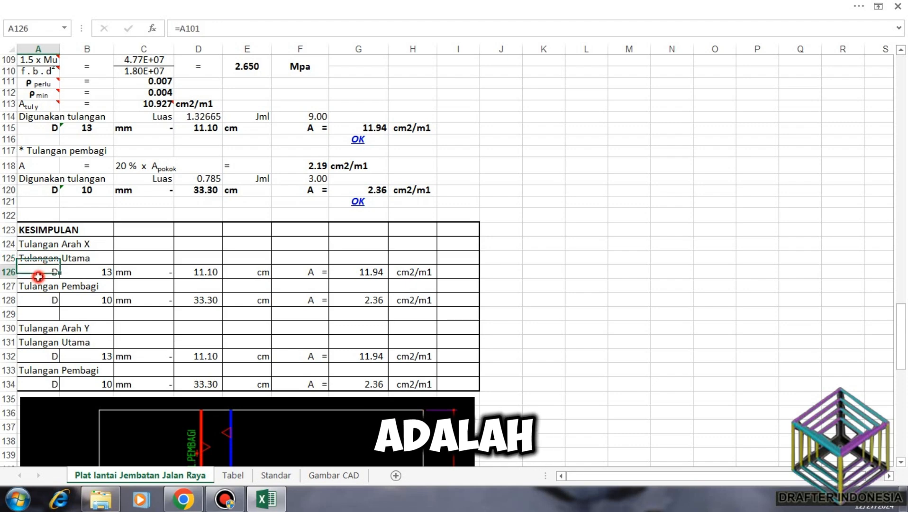
pyautogui.click(98, 271)
pyautogui.click(207, 271)
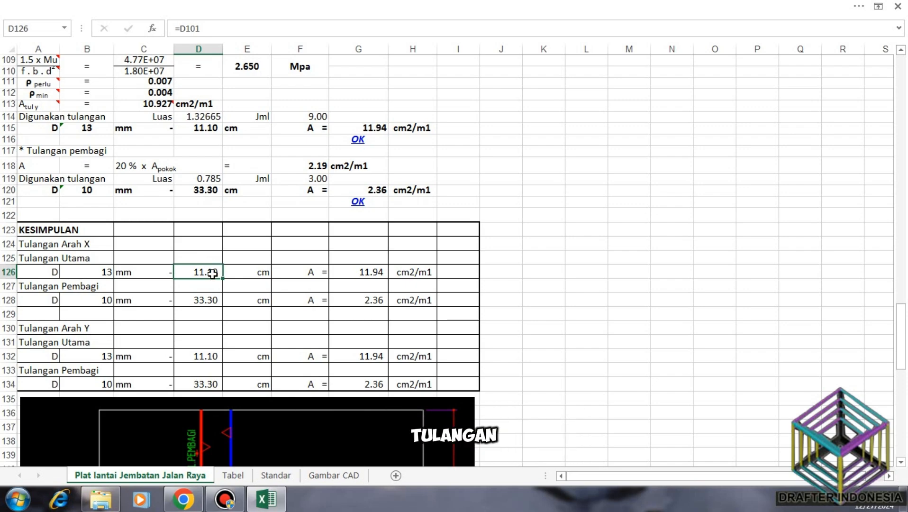
pyautogui.click(361, 274)
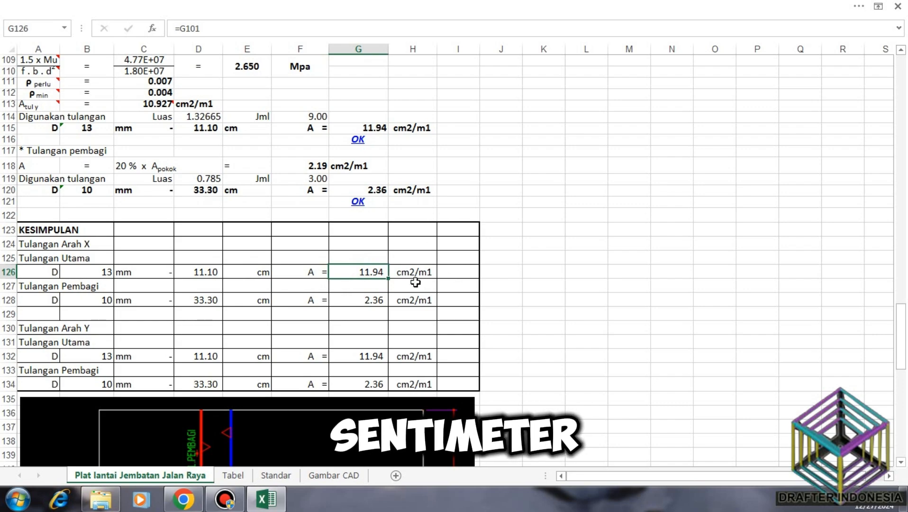
pyautogui.click(435, 268)
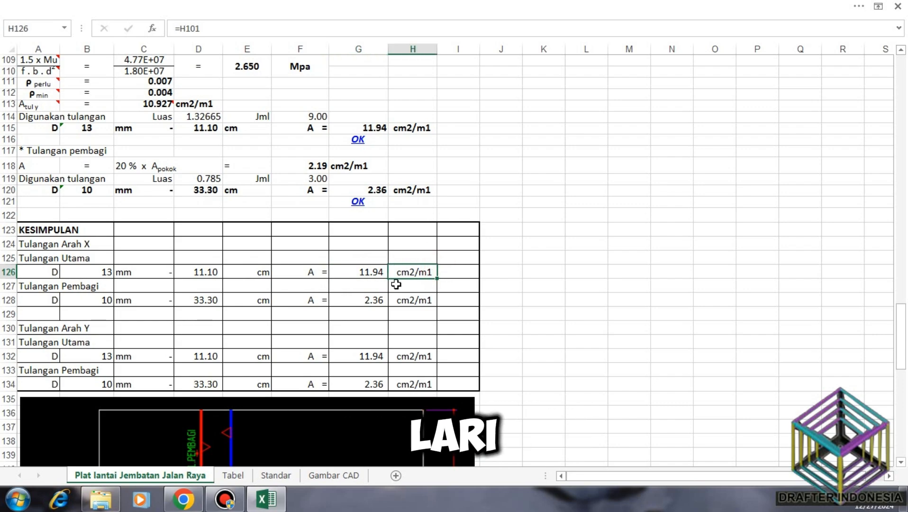
pyautogui.click(95, 299)
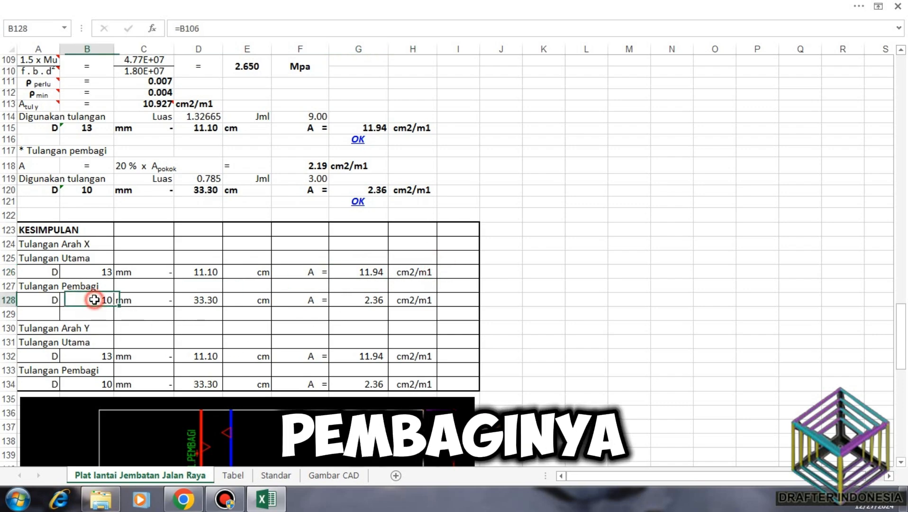
pyautogui.click(206, 296)
pyautogui.click(371, 300)
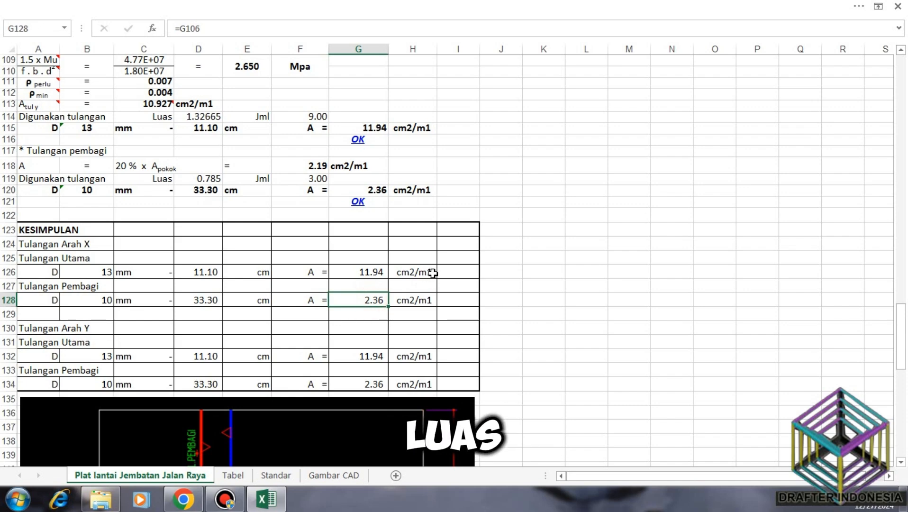
# Step: Review the Tulangan Arah Y entries in the KESIMPULAN table: diameter, spacing and area of the main and distribution reinforcement
pyautogui.scroll(-2, 433, 273)
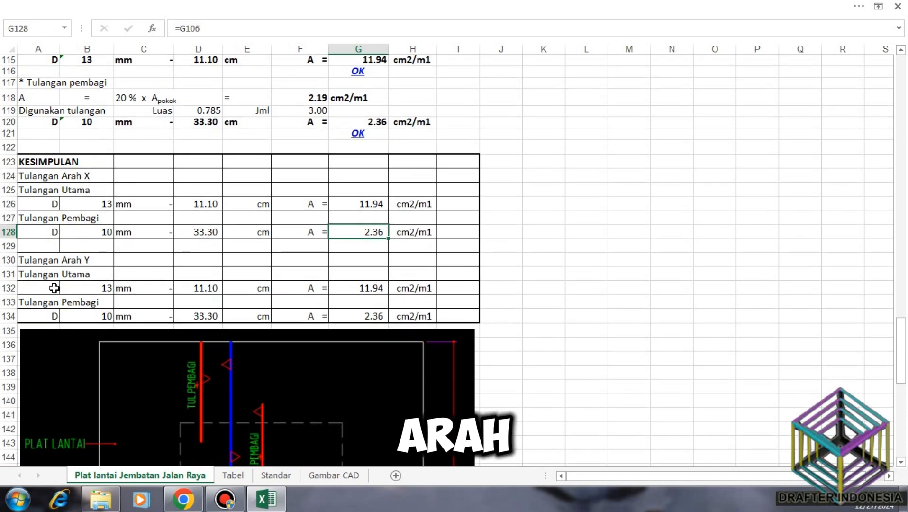
pyautogui.click(55, 289)
pyautogui.click(101, 288)
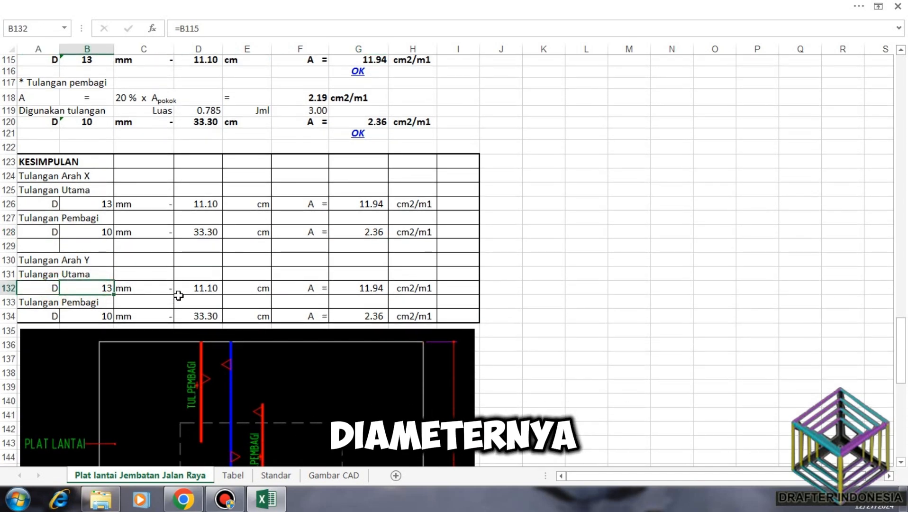
pyautogui.click(202, 290)
pyautogui.click(360, 290)
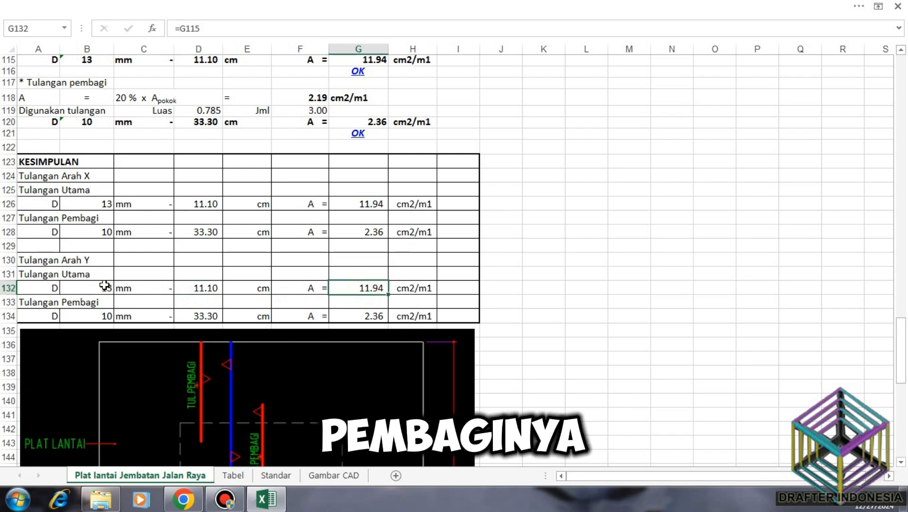
pyautogui.click(57, 315)
pyautogui.click(97, 316)
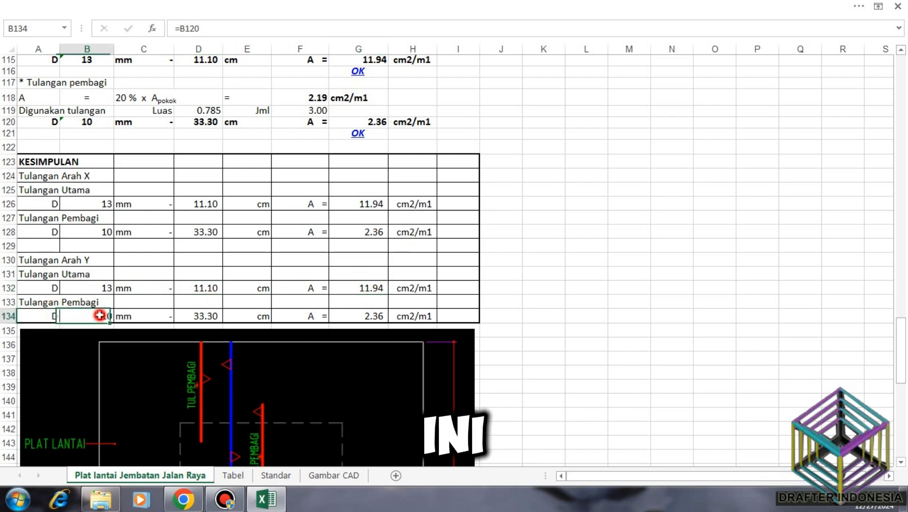
pyautogui.click(205, 313)
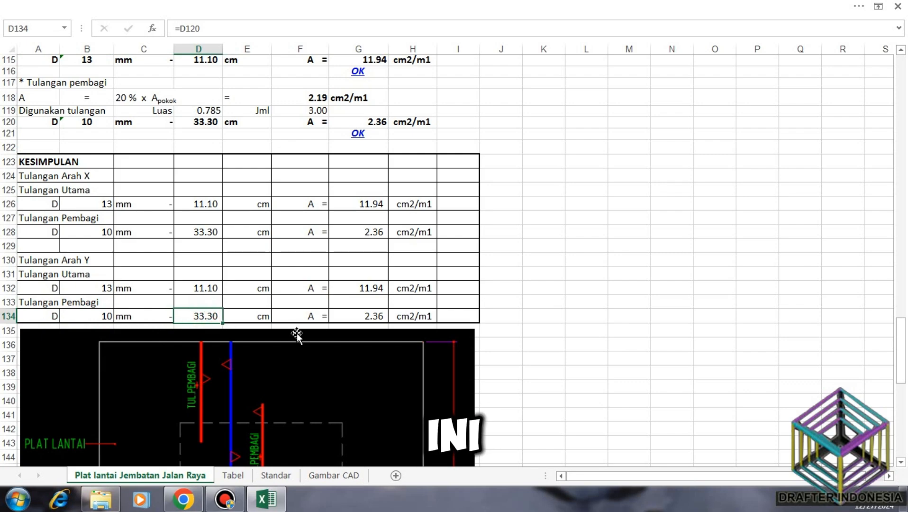
pyautogui.click(366, 316)
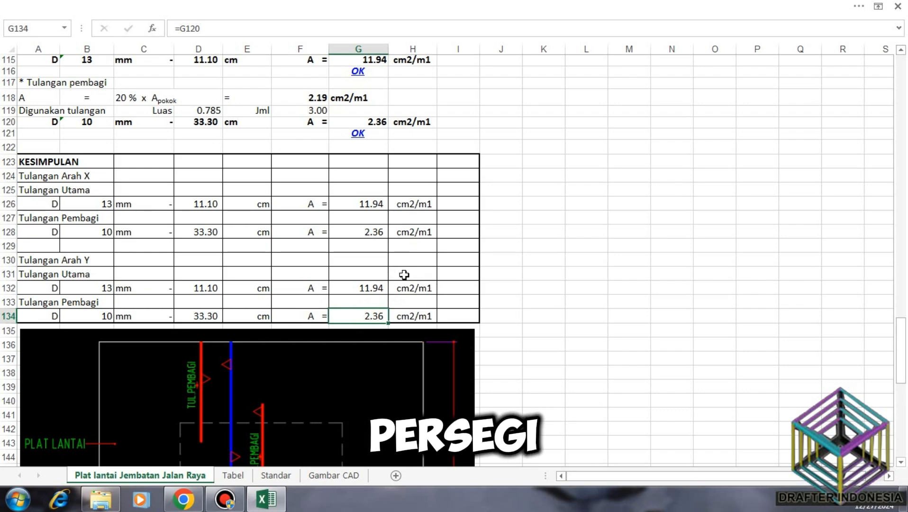
# Step: Check the slab thickness under "Digunakan plat lantai" and compare it with the reinforcement listed in the KESIMPULAN table
pyautogui.scroll(-2, 402, 271)
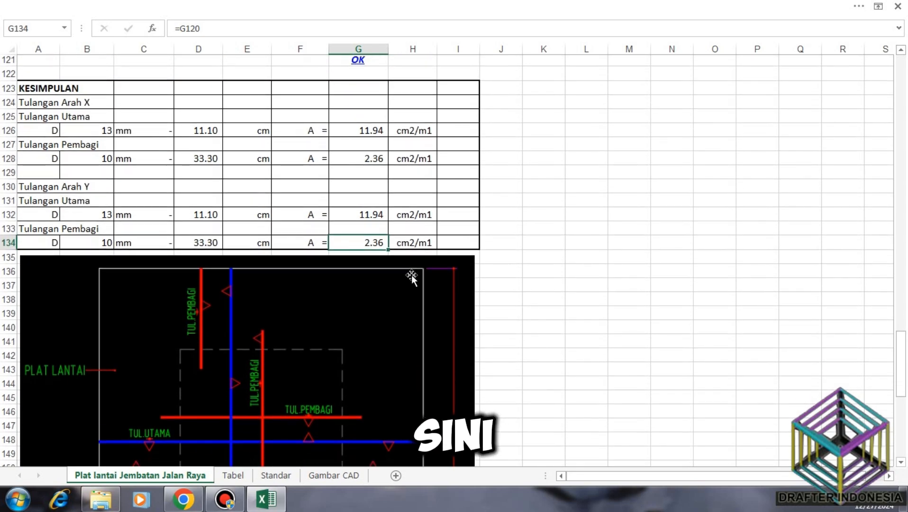
pyautogui.scroll(1, 189, 196)
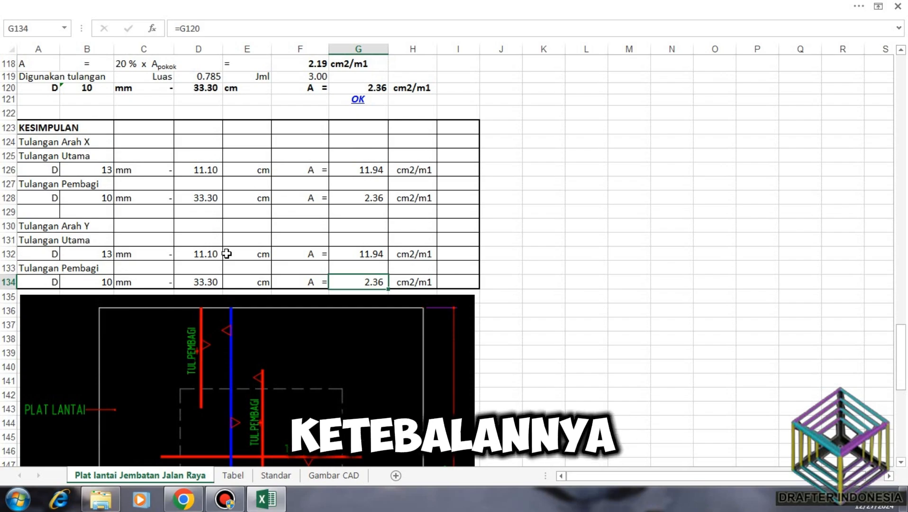
pyautogui.scroll(17, 242, 254)
pyautogui.scroll(15, 257, 259)
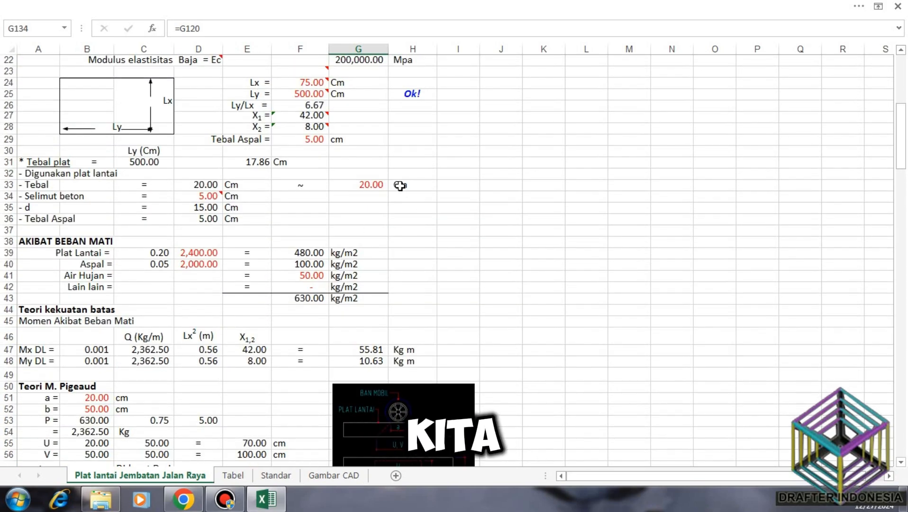
pyautogui.scroll(-3, 235, 250)
pyautogui.scroll(-20, 235, 250)
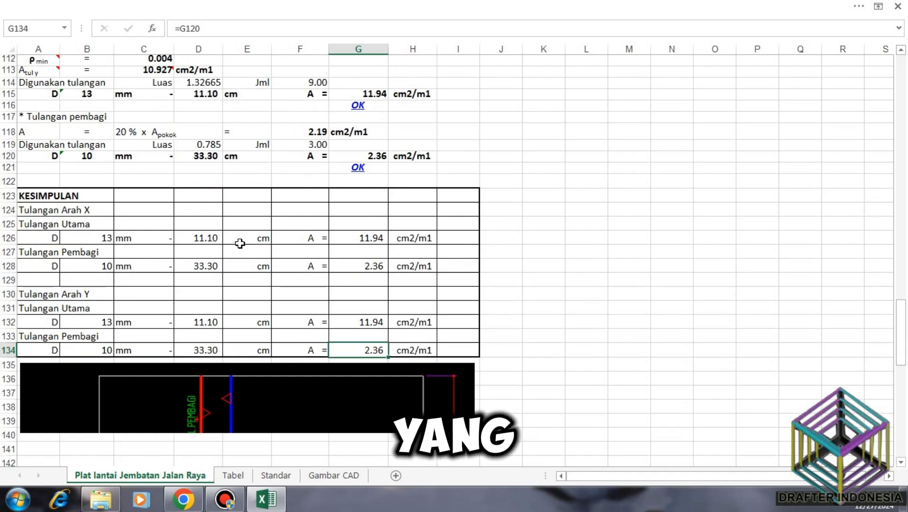
pyautogui.scroll(-1, 240, 243)
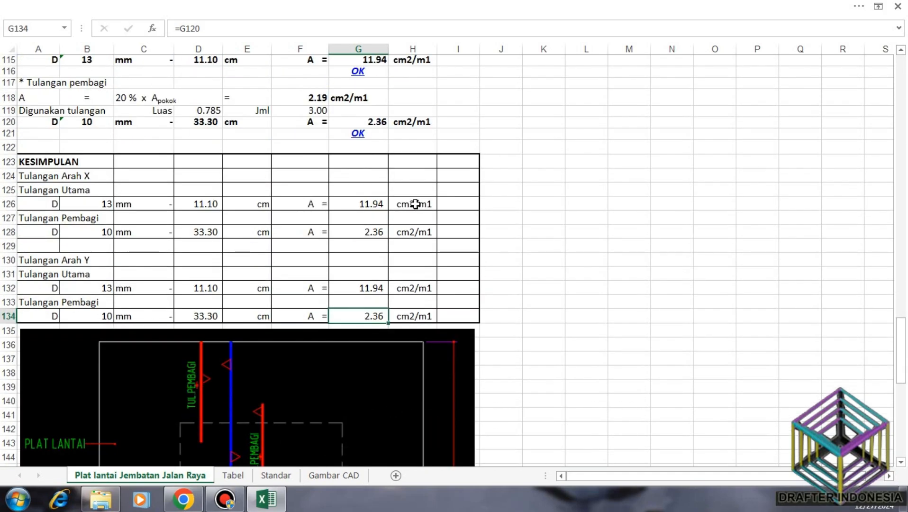
# Step: Examine the slab reinforcement drawing below the KESIMPULAN table, covering main and distribution bars in both the plan and the section
pyautogui.scroll(-6, 415, 204)
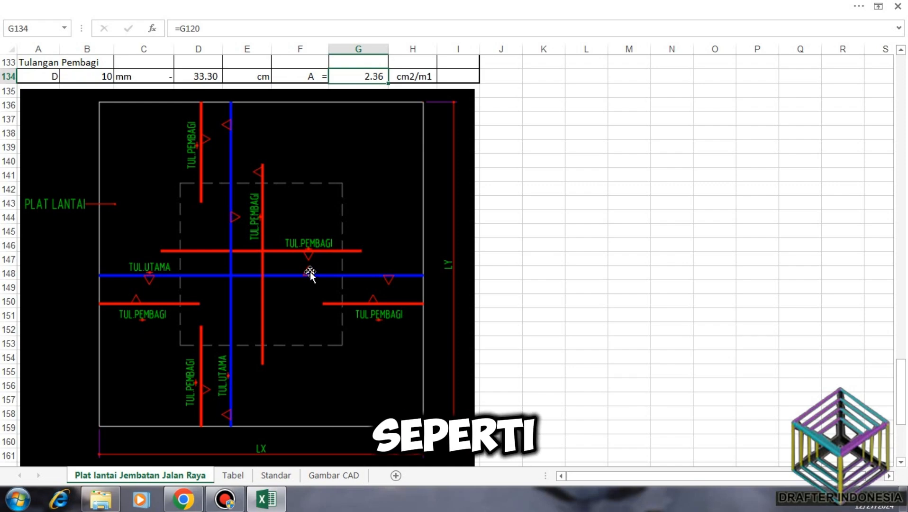
pyautogui.scroll(-1, 310, 273)
pyautogui.scroll(-4, 309, 271)
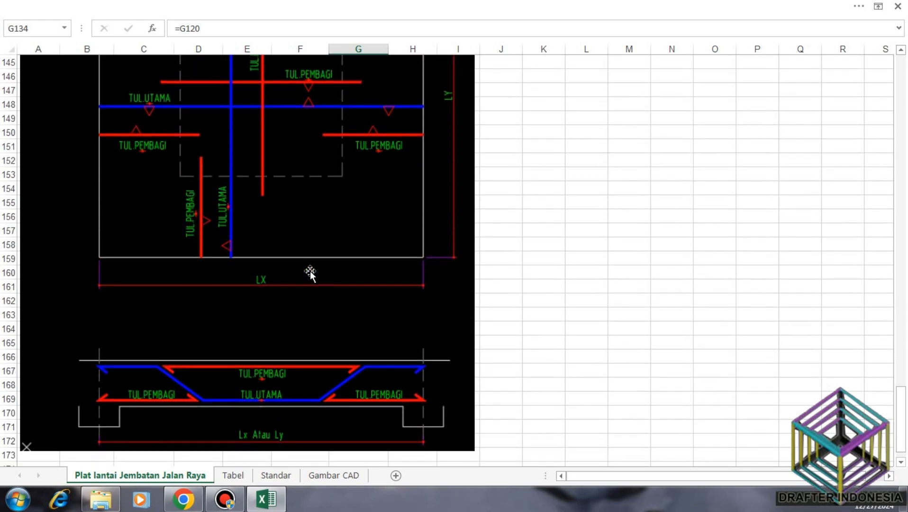
pyautogui.scroll(5, 308, 270)
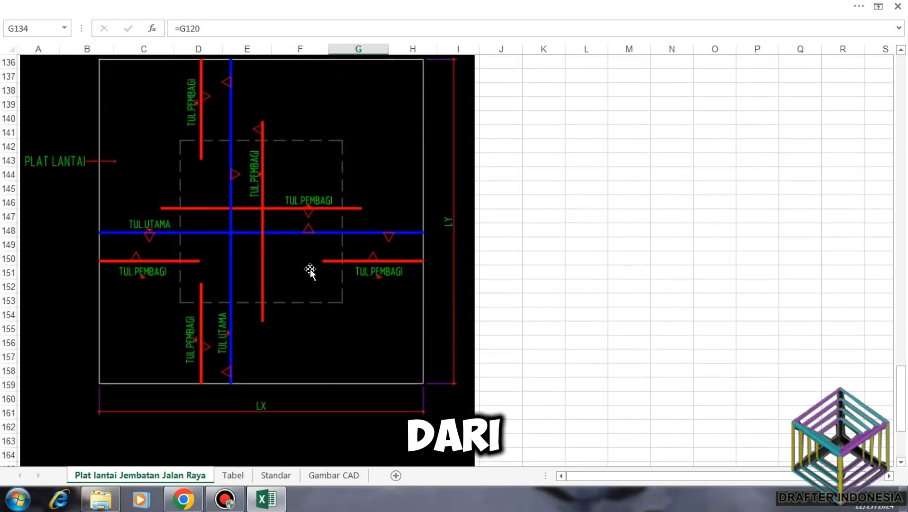
pyautogui.scroll(-6, 347, 267)
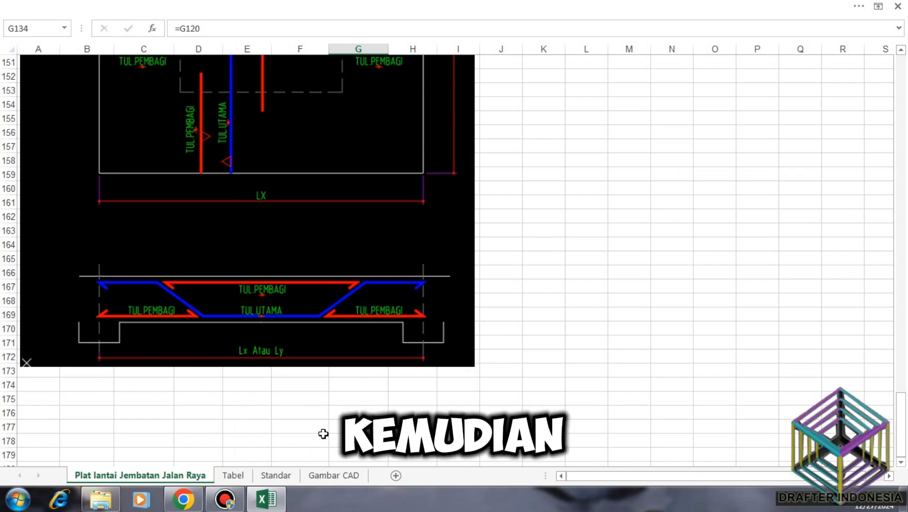
pyautogui.scroll(14, 320, 324)
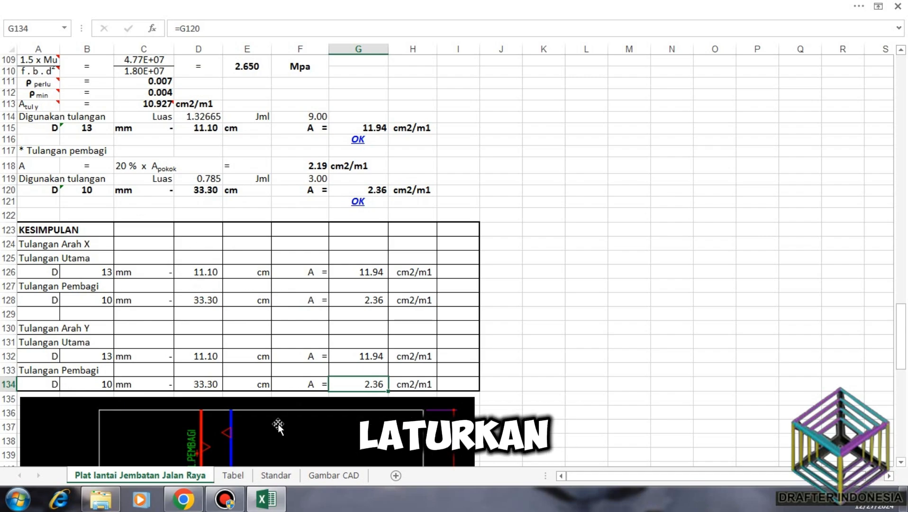
# Step: Review the supporting sheets: the Tabel coefficients, the Standar minimum slab thickness rules and the first drawings on Gambar CAD
pyautogui.click(232, 474)
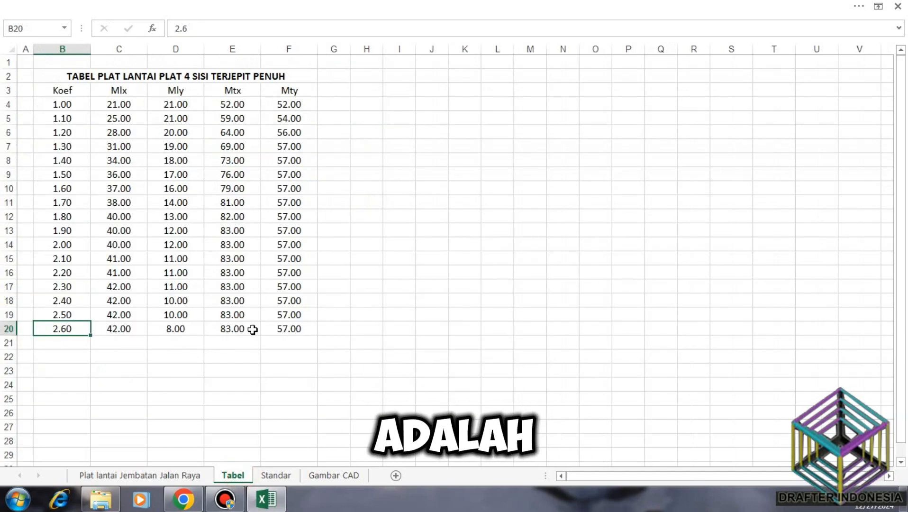
pyautogui.click(285, 476)
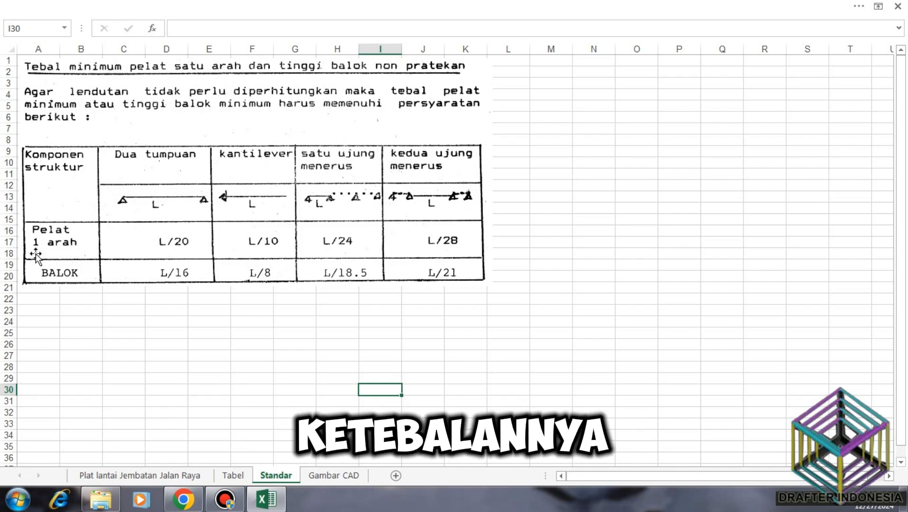
pyautogui.click(328, 478)
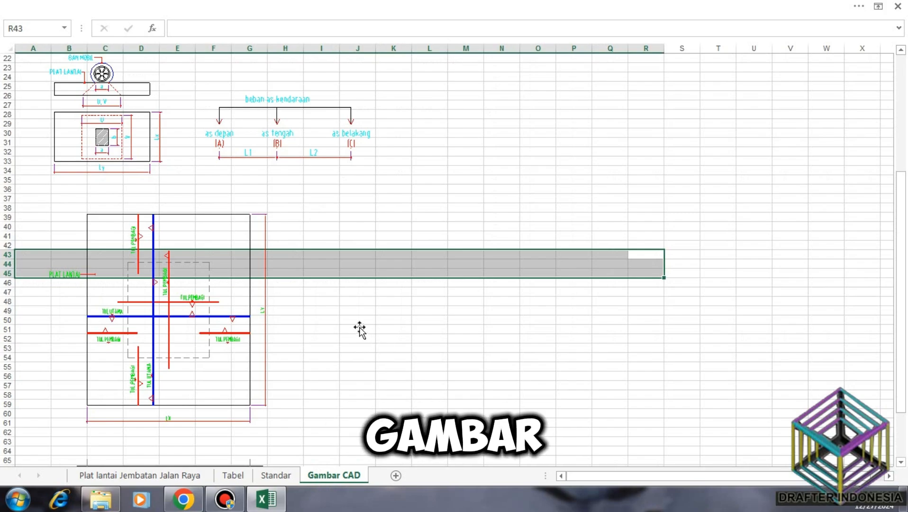
pyautogui.scroll(7, 363, 322)
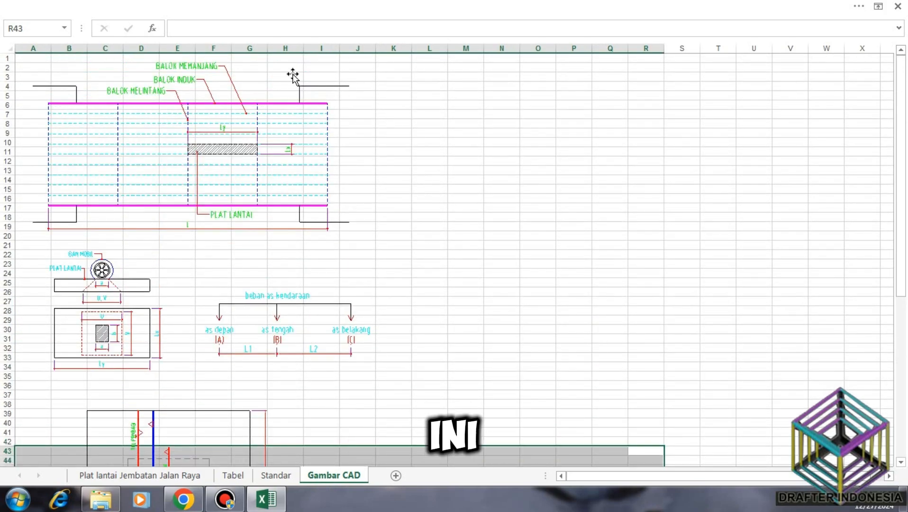
# Step: Try to open the embedded AutoCAD drawing of the bridge floor plan for editing, and check its available object commands
pyautogui.click(267, 108)
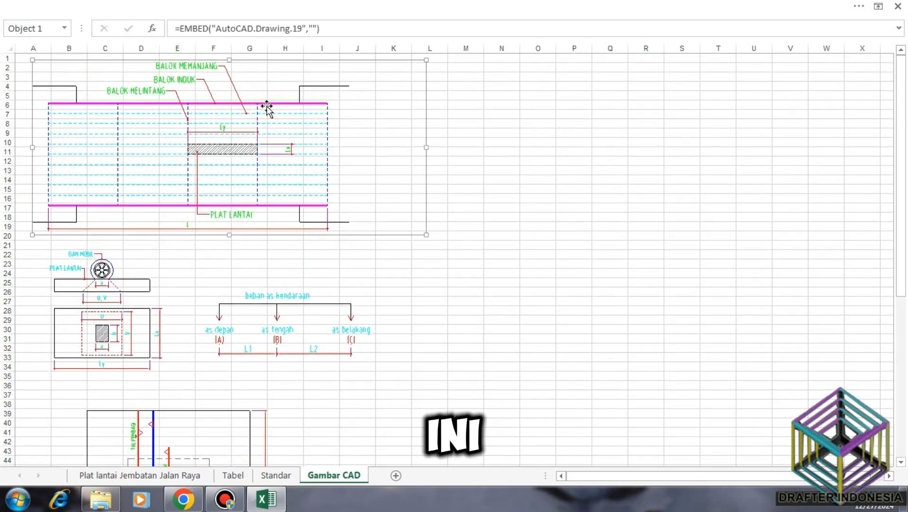
pyautogui.doubleClick(266, 105)
pyautogui.click(456, 281)
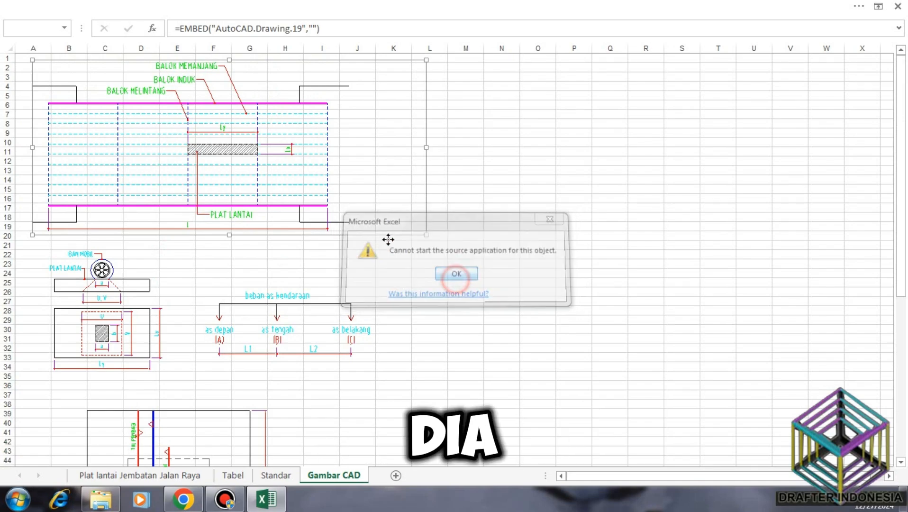
pyautogui.press('Escape')
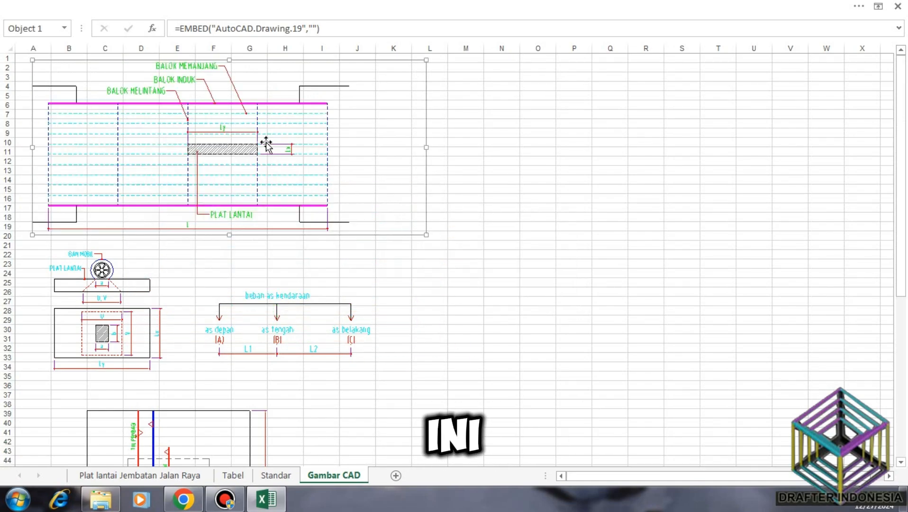
pyautogui.rightClick(258, 118)
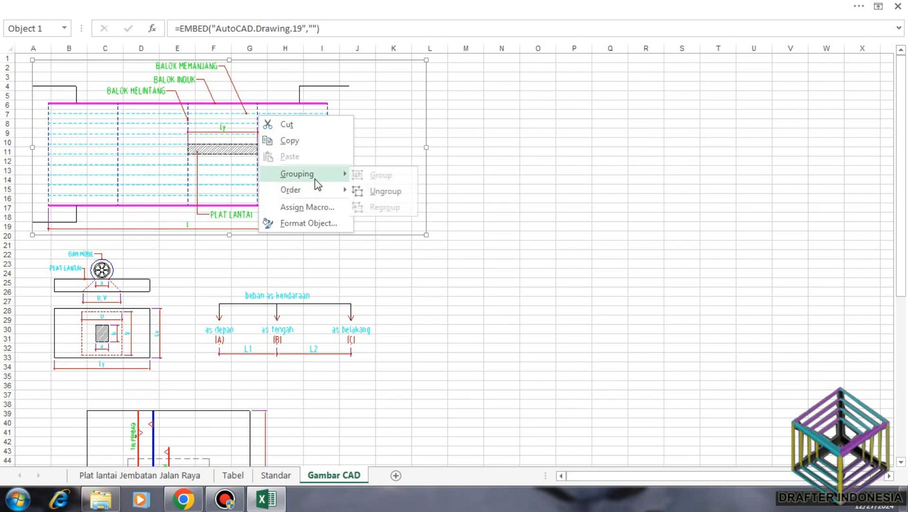
pyautogui.click(546, 289)
# Step: Try to open the embedded "beban as kendaraan" axle load drawing in AutoCAD, check its object commands, and deselect it
pyautogui.doubleClick(304, 301)
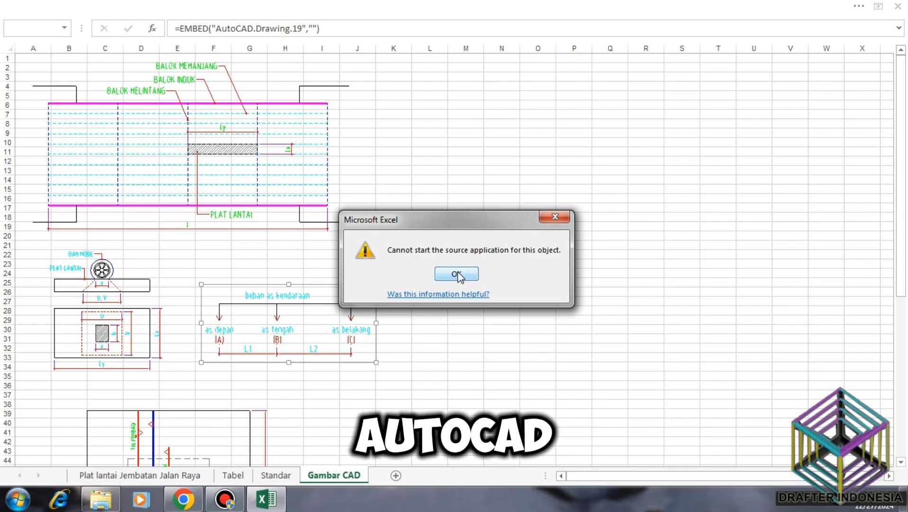
pyautogui.click(457, 273)
pyautogui.moveTo(303, 301)
pyautogui.mouseDown()
pyautogui.moveTo(395, 290)
pyautogui.moveTo(276, 288)
pyautogui.mouseUp()
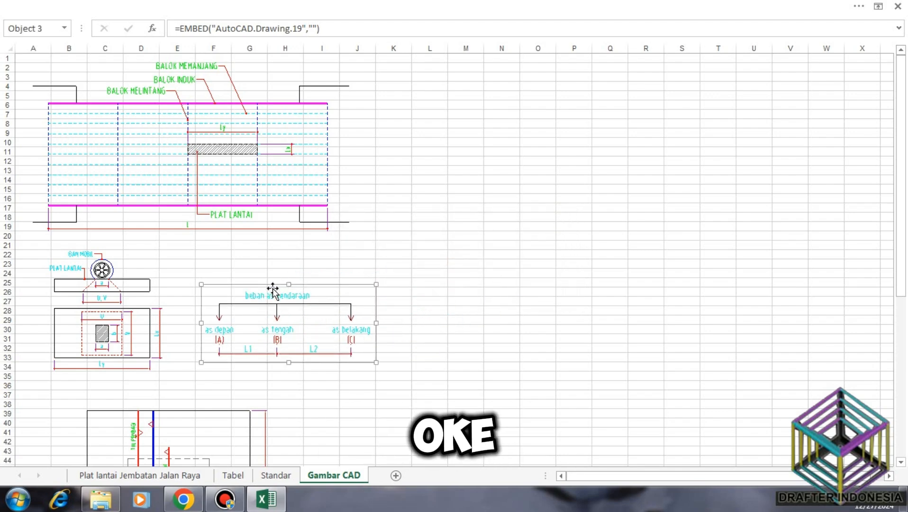
pyautogui.rightClick(257, 297)
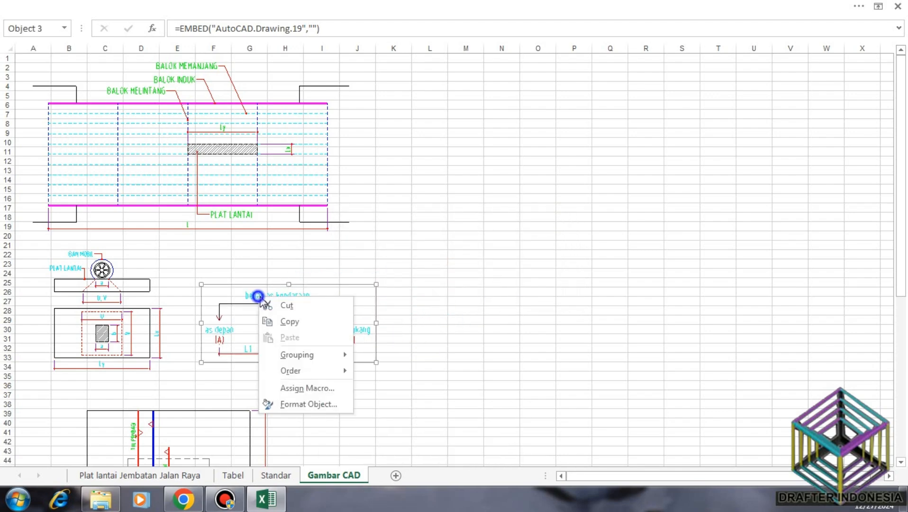
pyautogui.click(451, 311)
pyautogui.click(450, 310)
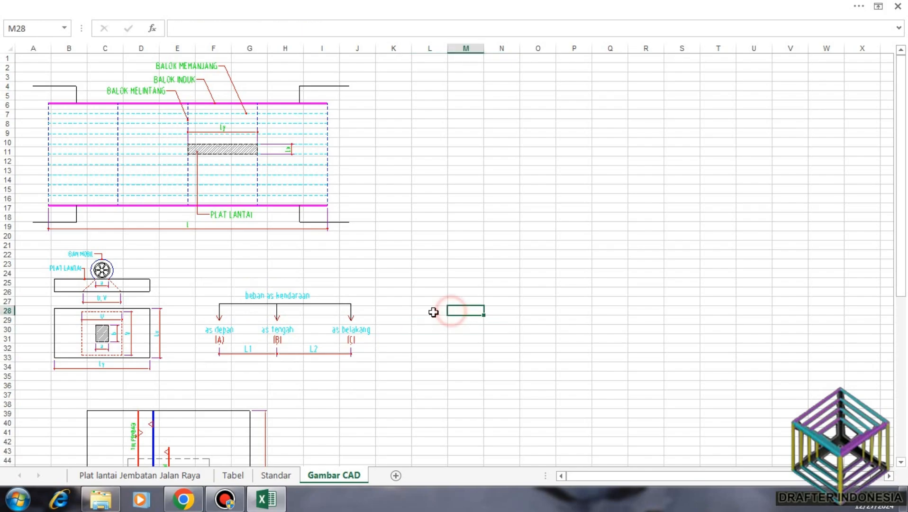
# Step: Look through the Gambar CAD drawings, from the bridge floor plan to the slab reinforcement layout
pyautogui.scroll(-3, 397, 334)
pyautogui.scroll(-3, 398, 334)
pyautogui.scroll(6, 397, 334)
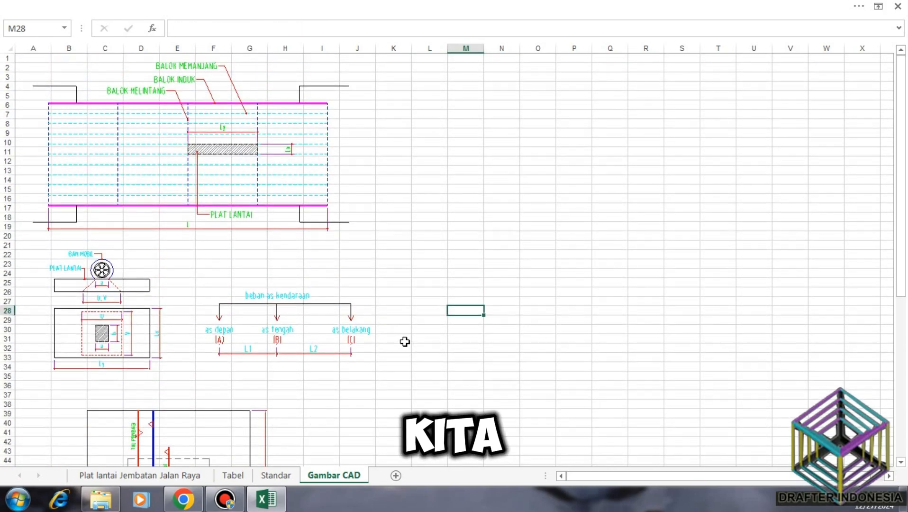
pyautogui.scroll(-1, 397, 334)
pyautogui.scroll(-4, 404, 338)
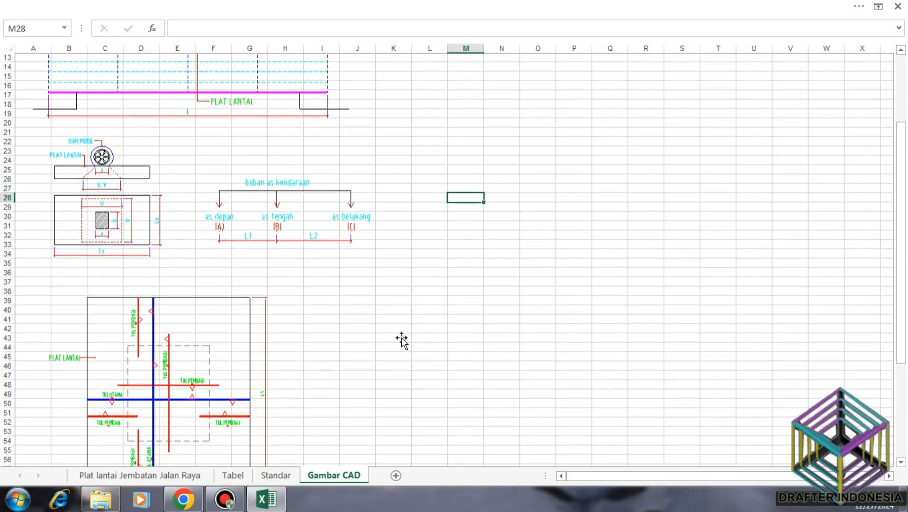
# Step: Return to the Plat lantai Jembatan Jalan Raya sheet and look back over the moment calculations, reinforcement summary and reinforcement drawing
pyautogui.click(178, 477)
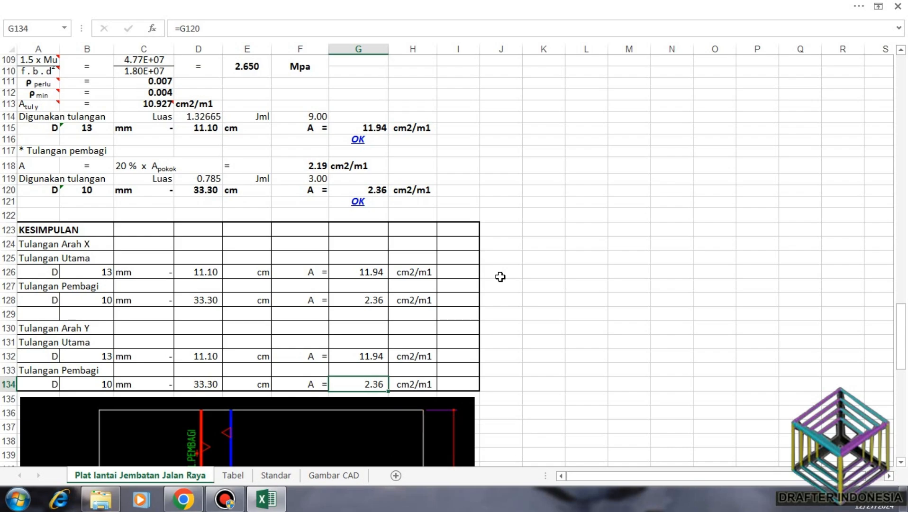
pyautogui.scroll(15, 503, 286)
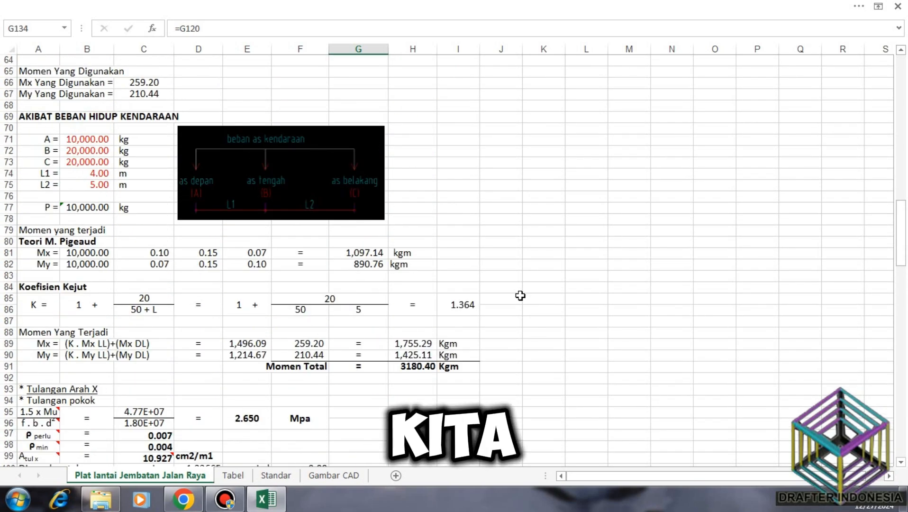
pyautogui.scroll(9, 521, 284)
pyautogui.scroll(-17, 381, 227)
pyautogui.scroll(-16, 388, 240)
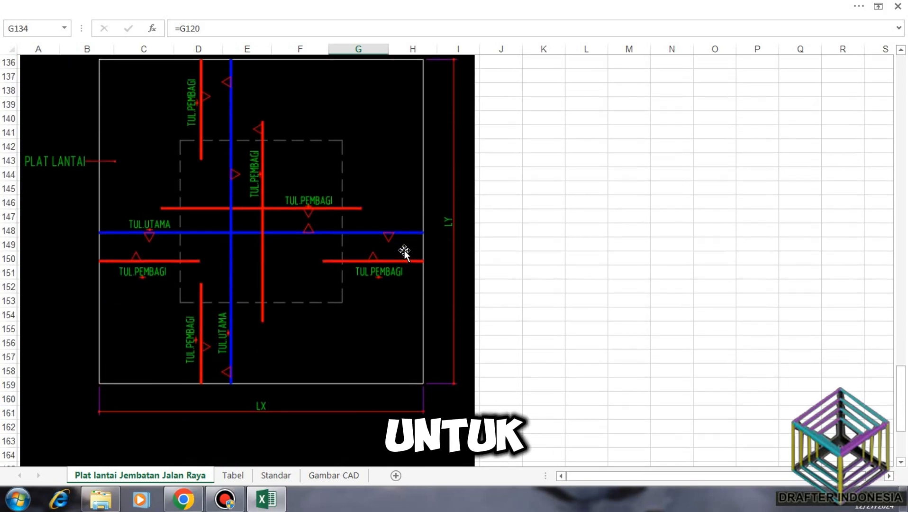
pyautogui.scroll(1, 410, 240)
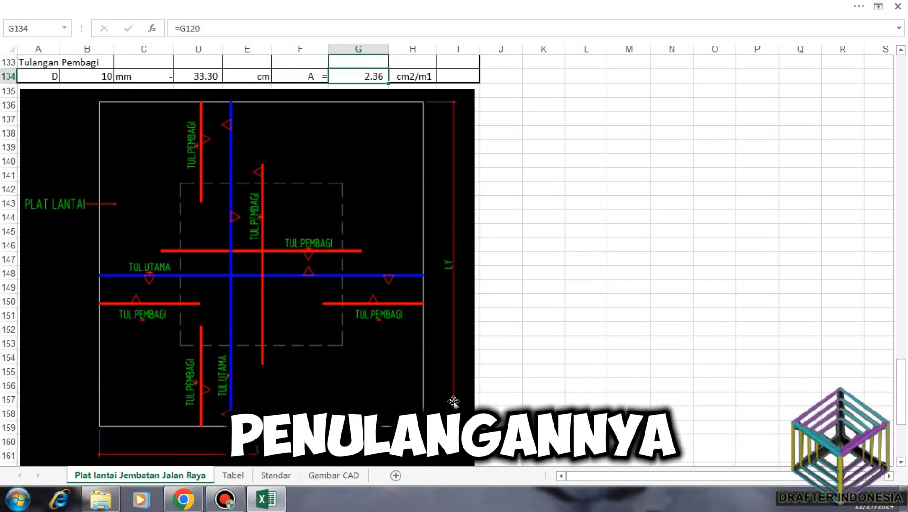
pyautogui.scroll(-5, 277, 226)
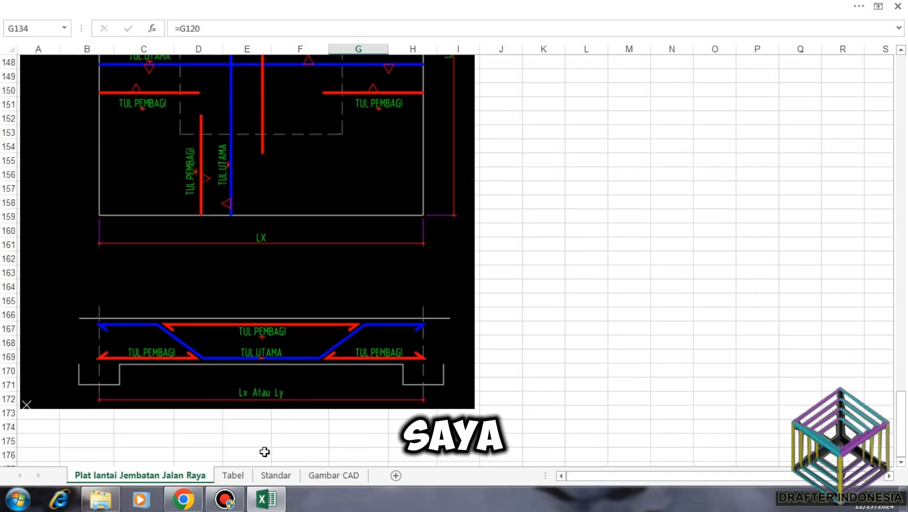
# Step: Revisit the Tabel and Standar sheets, and view the wheel load, axle load and reinforcement drawings on Gambar CAD
pyautogui.click(232, 476)
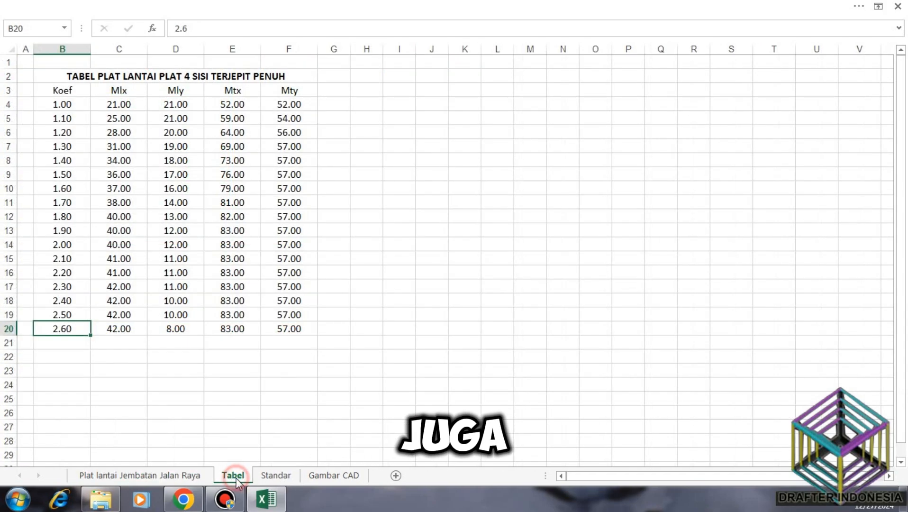
pyautogui.click(276, 475)
pyautogui.click(327, 476)
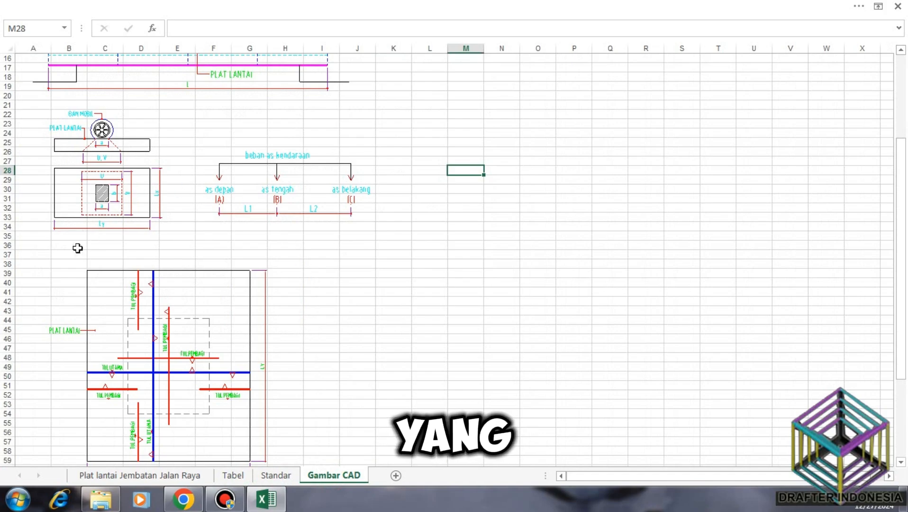
pyautogui.scroll(-2, 95, 282)
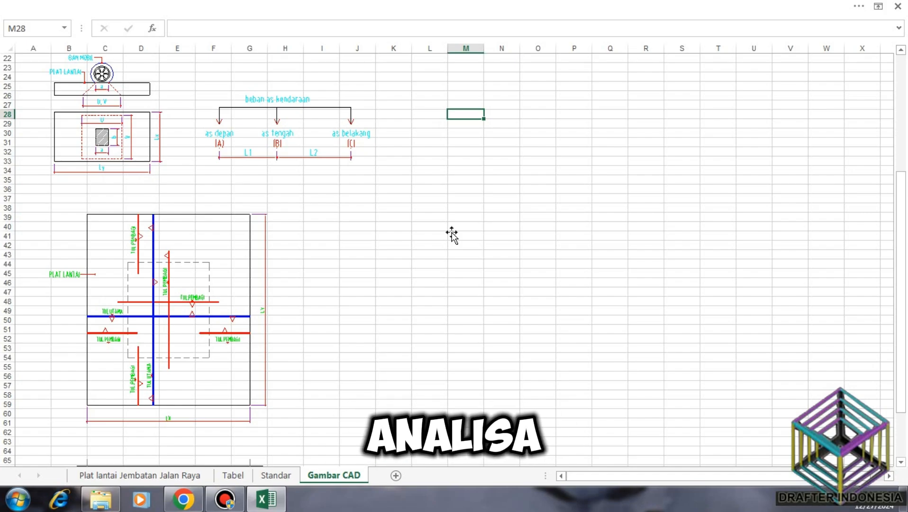
# Step: Go back to the beginning of the Plat lantai Jembatan Jalan Raya sheet, showing the analysis title, bridge plan and input data
pyautogui.click(132, 476)
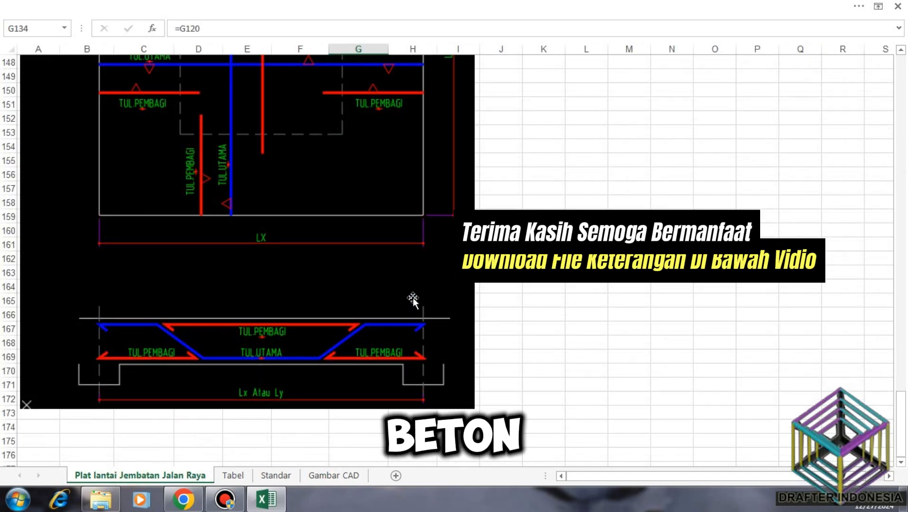
pyautogui.scroll(20, 380, 272)
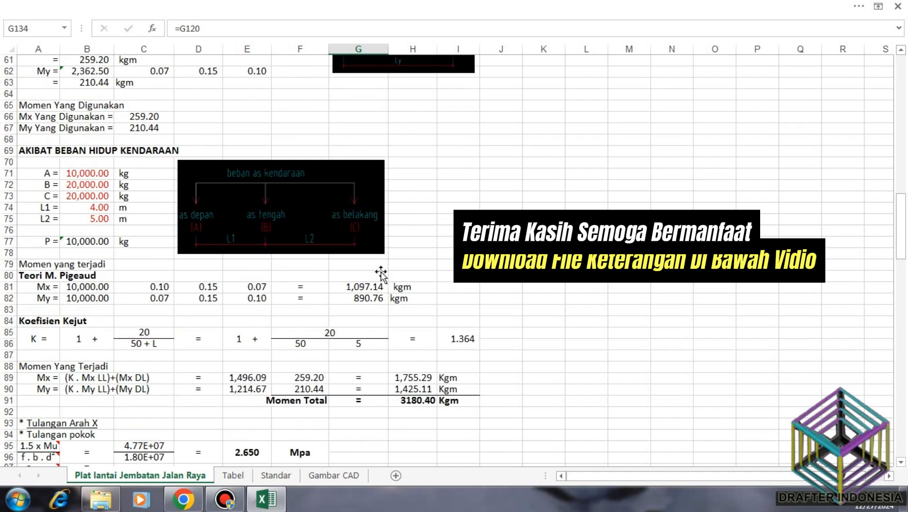
pyautogui.scroll(20, 381, 273)
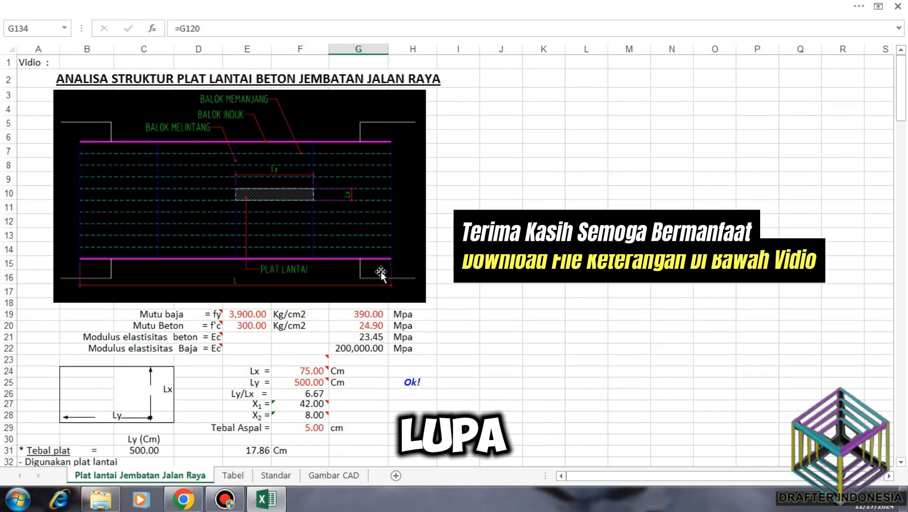